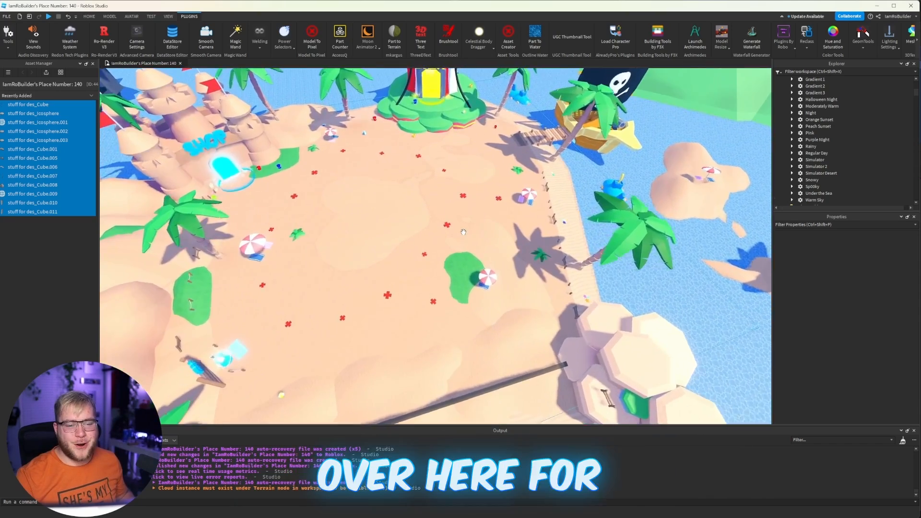
# - Copy the spawn beach sand's textures into the Savannah Ground and Egyption Ground parts
pyautogui.scroll(6, 464, 232)
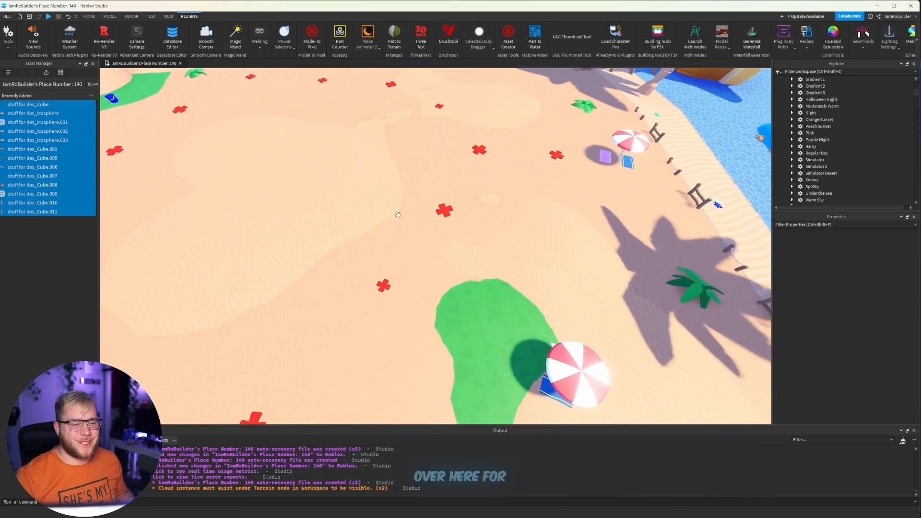
pyautogui.click(356, 204)
pyautogui.scroll(-1, 829, 194)
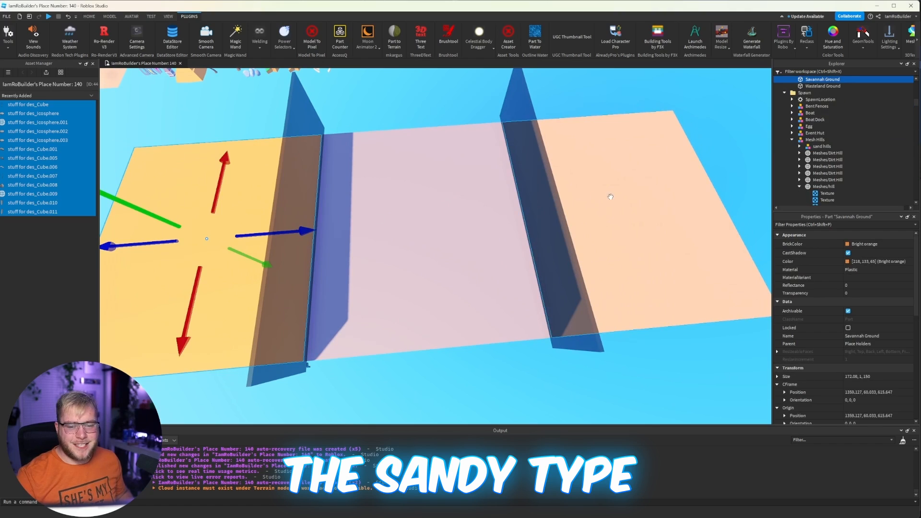
pyautogui.keyDown('ctrl'); pyautogui.click(610, 196); pyautogui.keyUp('ctrl')
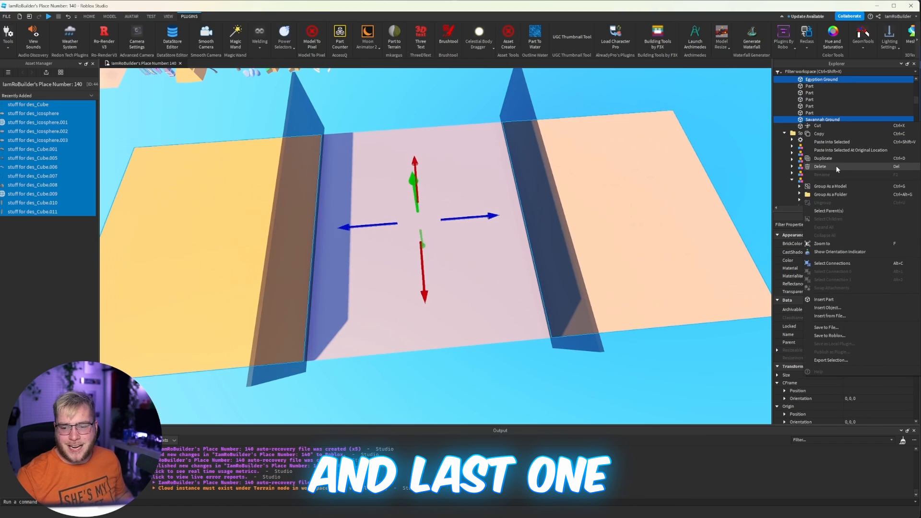
# - Copy the six textures of Meshes/sandd_Plane.007 in the Spawn model into the Wasteland Ground part
pyautogui.press('w')
pyautogui.moveTo(636, 145); pyautogui.dragTo(636, 148, button='right')
pyautogui.press('w')
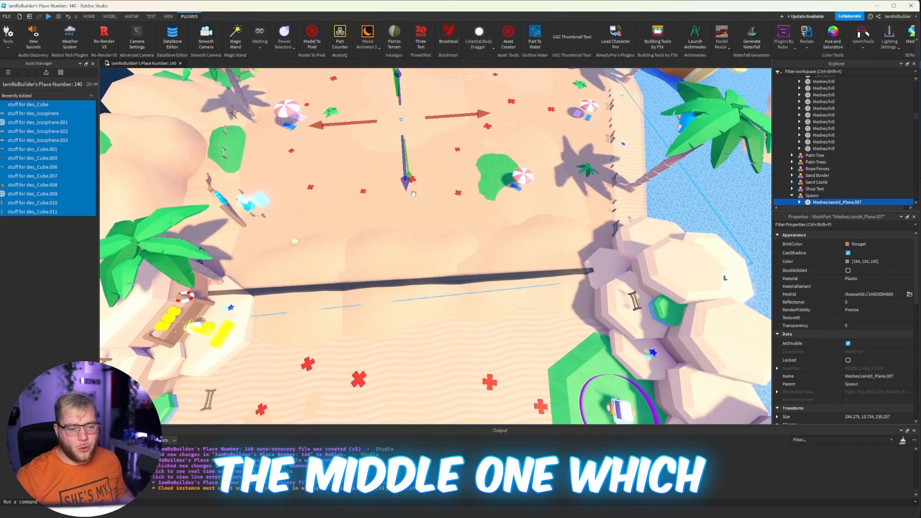
pyautogui.scroll(-4, 815, 144)
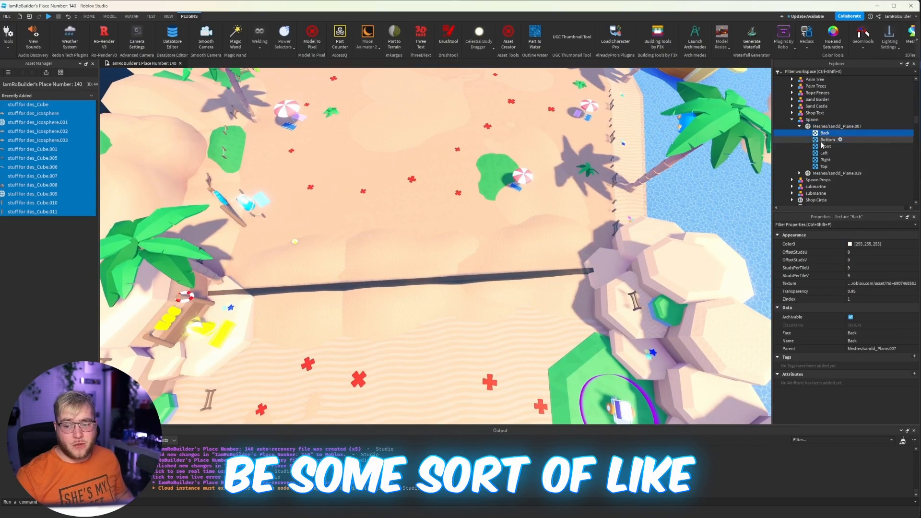
pyautogui.press('w')
pyautogui.moveTo(541, 142); pyautogui.dragTo(539, 142, button='right')
pyautogui.press('w')
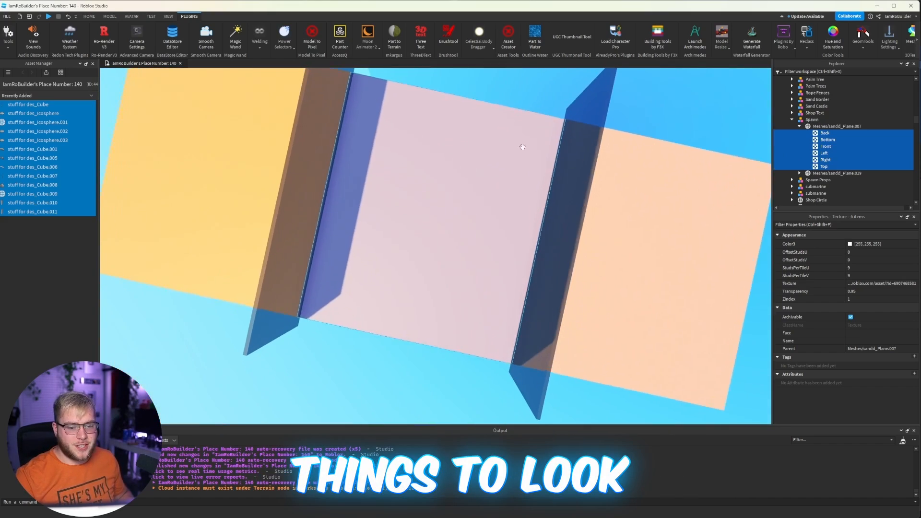
pyautogui.click(475, 163)
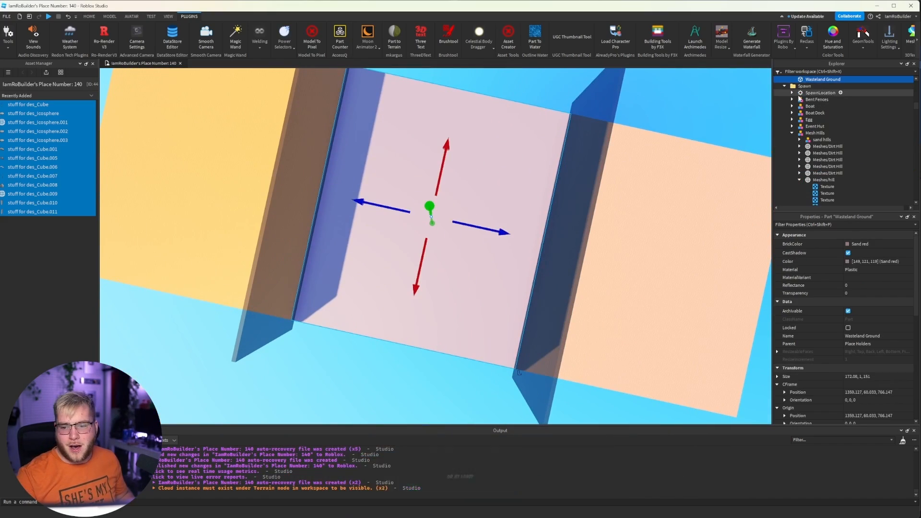
pyautogui.rightClick(814, 81)
pyautogui.click(824, 99)
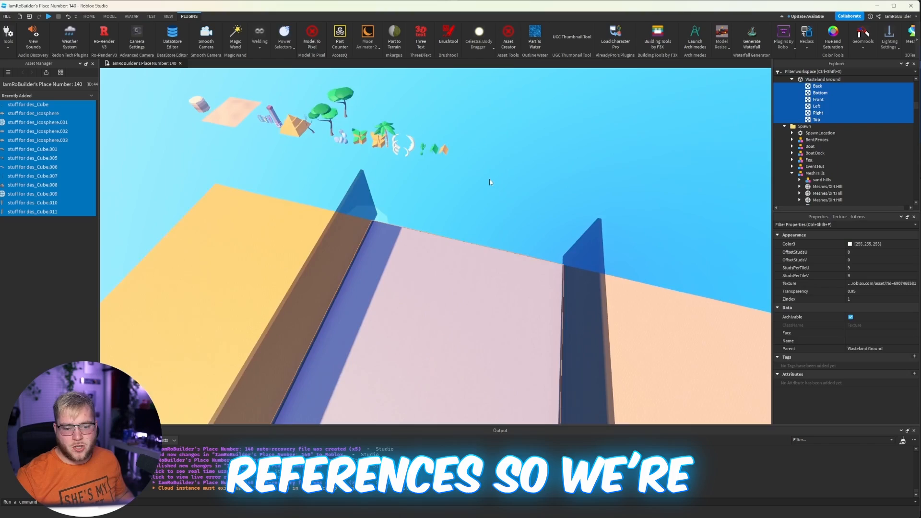
# - Look over the row of desert assets and the three ground zones with their dividing walls
pyautogui.click(489, 180)
pyautogui.press('w')
pyautogui.moveTo(489, 180); pyautogui.dragTo(490, 179, button='right')
pyautogui.press('a')
pyautogui.press('d')
pyautogui.scroll(-10, 490, 183)
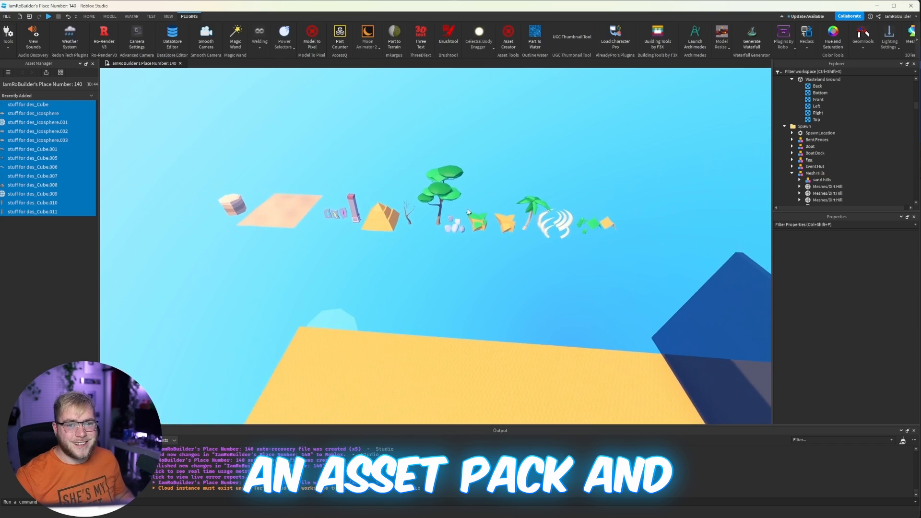
pyautogui.moveTo(0, 87); pyautogui.dragTo(366, 102)
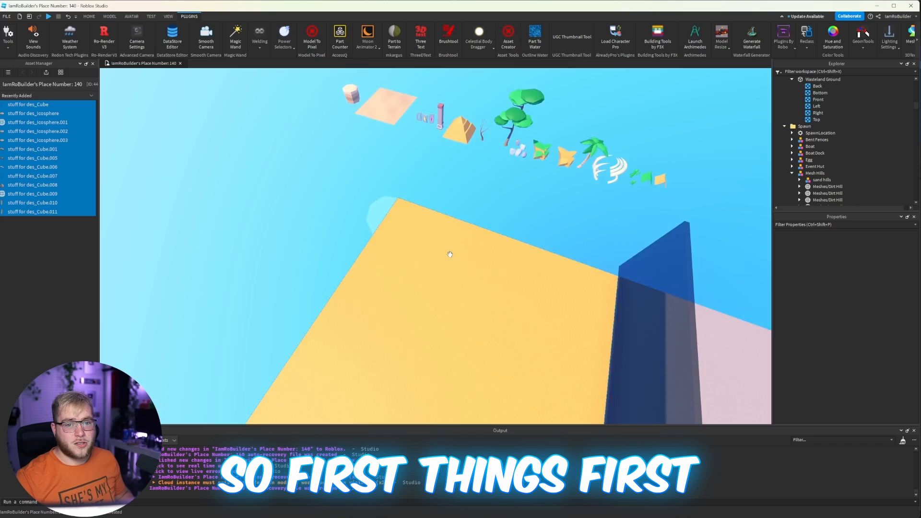
pyautogui.moveTo(449, 251); pyautogui.dragTo(448, 250, button='right')
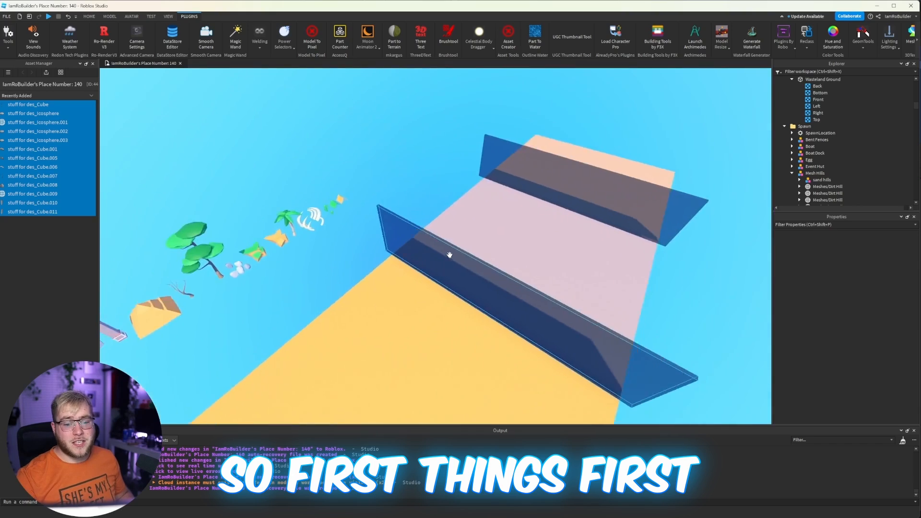
pyautogui.scroll(5, 449, 252)
pyautogui.scroll(-10, 449, 254)
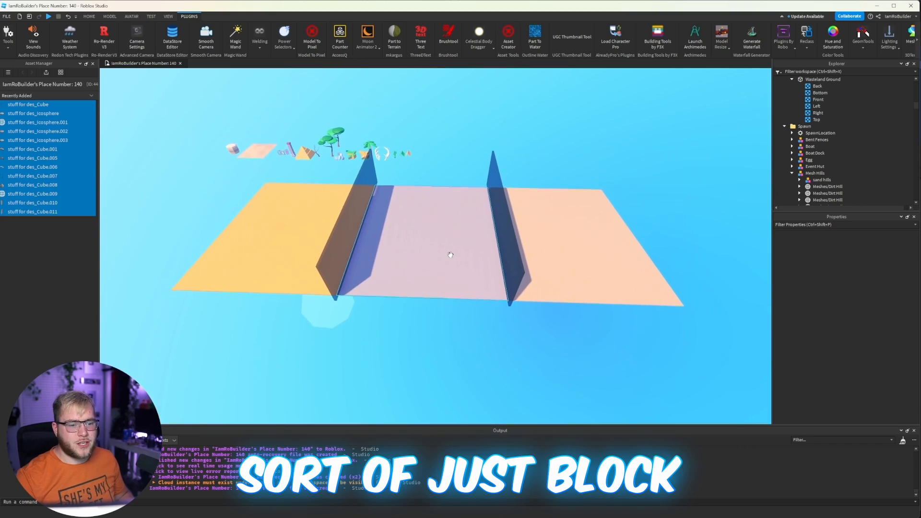
pyautogui.press('a')
pyautogui.scroll(4, 438, 253)
pyautogui.press('a')
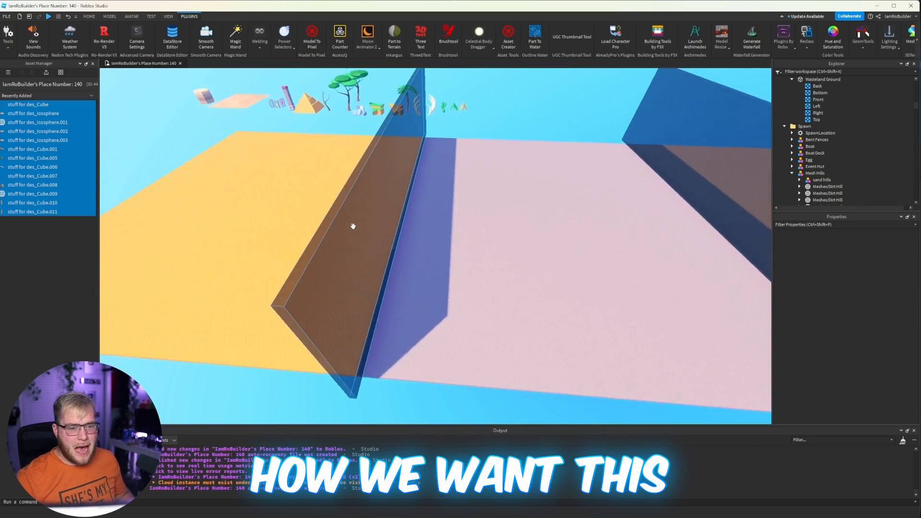
pyautogui.moveTo(353, 228); pyautogui.dragTo(353, 227, button='right')
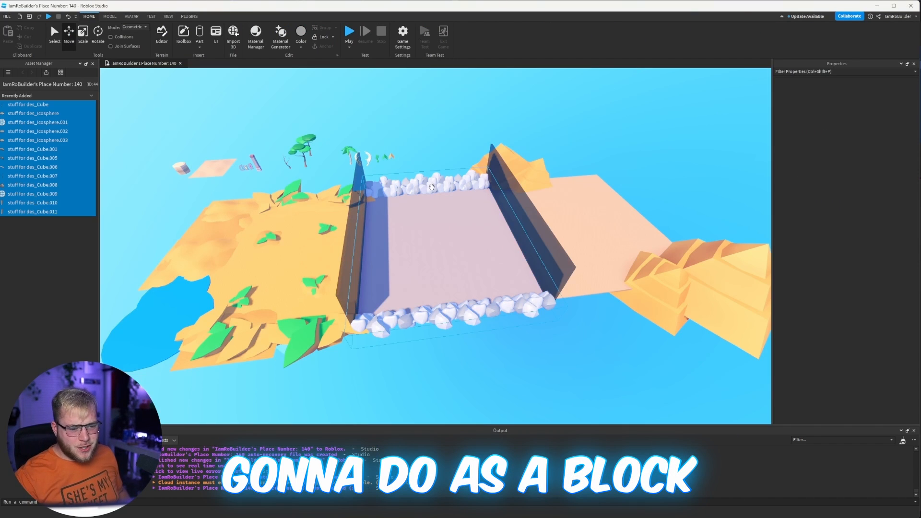
# - Place a copy of the flat hill mesh on the Egyption Ground beside the rocks at the dividing wall
pyautogui.scroll(10, 496, 148)
pyautogui.scroll(-8, 543, 105)
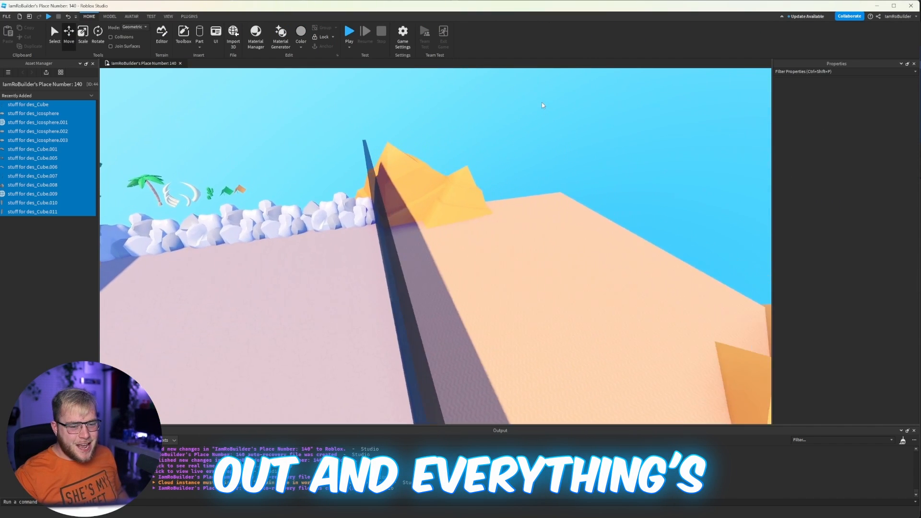
pyautogui.moveTo(542, 105); pyautogui.dragTo(542, 105, button='right')
pyautogui.press('a')
pyautogui.moveTo(460, 184); pyautogui.dragTo(429, 272, button='right')
pyautogui.click(326, 185)
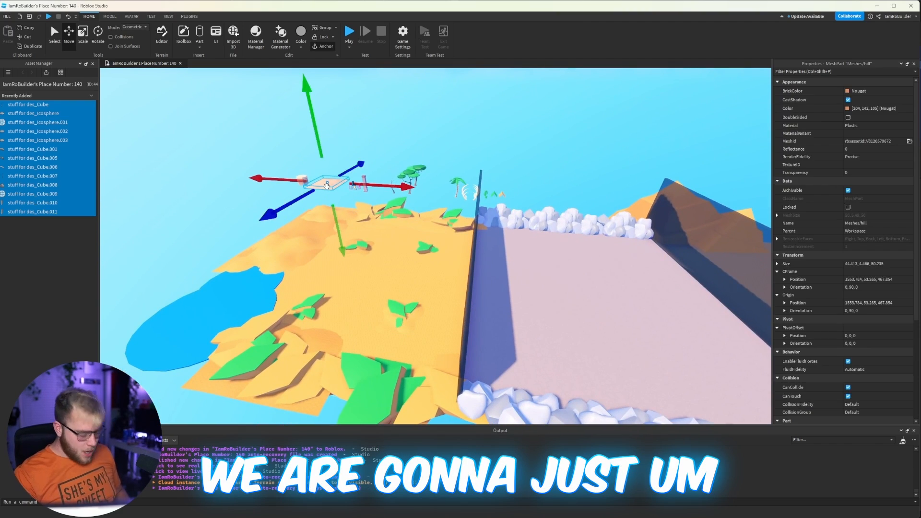
pyautogui.moveTo(328, 184); pyautogui.dragTo(368, 242)
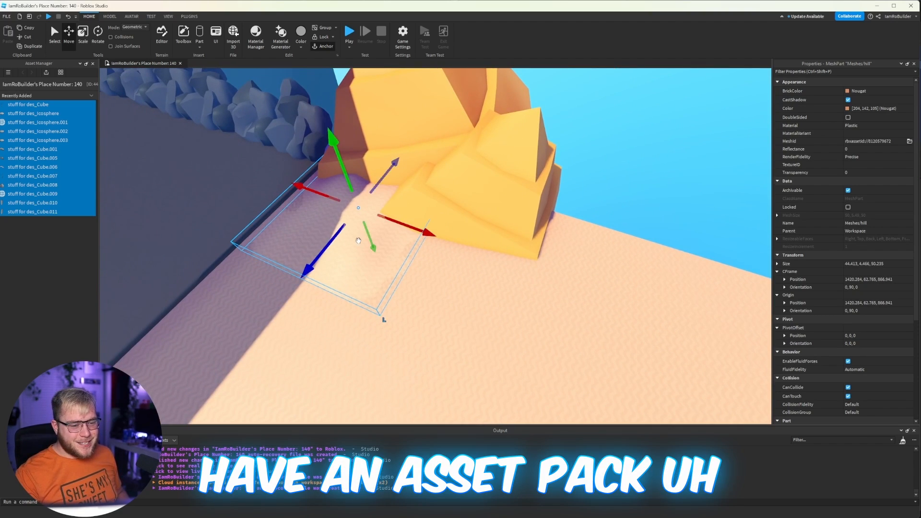
pyautogui.moveTo(393, 164); pyautogui.dragTo(407, 146)
# - Stretch the hill mesh along the foot of the rocks to about 88 by 57 studs
pyautogui.hotkey('ctrl', '3')
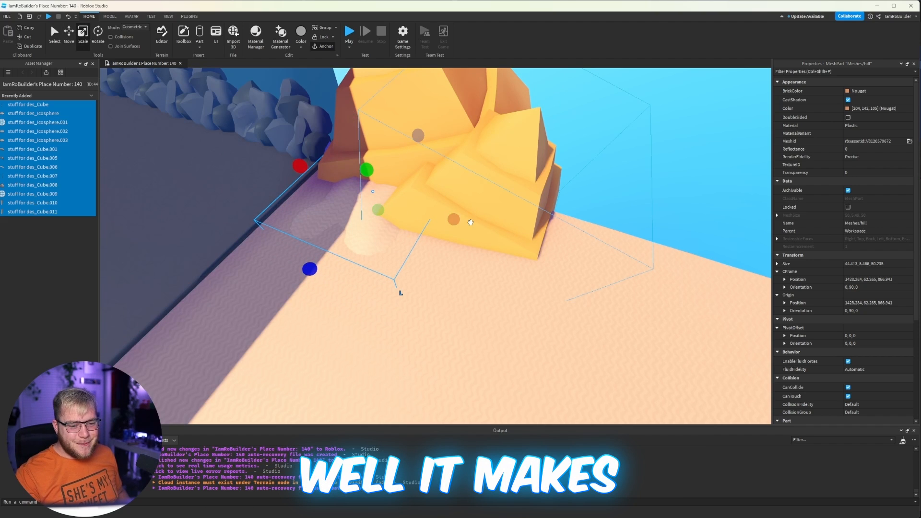
pyautogui.moveTo(470, 222); pyautogui.dragTo(599, 269)
pyautogui.moveTo(301, 162); pyautogui.dragTo(267, 154)
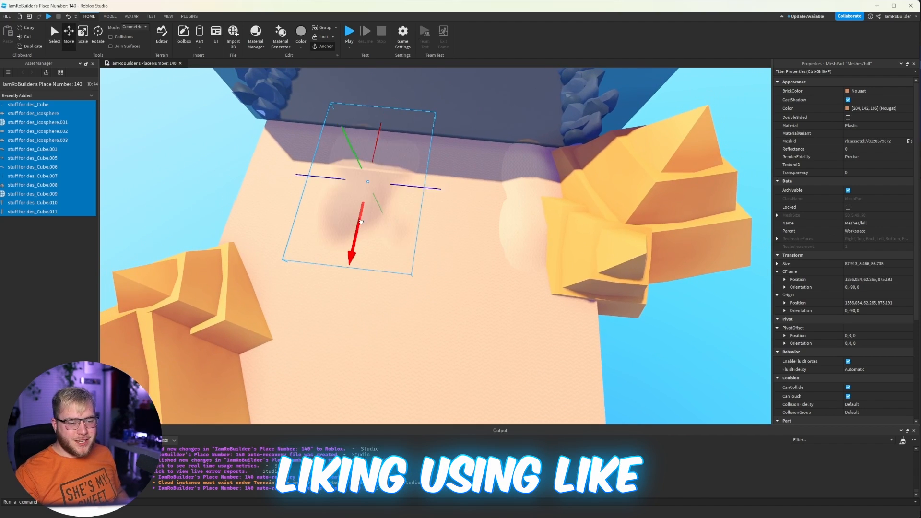
# - Move the second hill mound against the opposite rock formation and rotate it to -60 degrees
pyautogui.moveTo(360, 222); pyautogui.dragTo(359, 384)
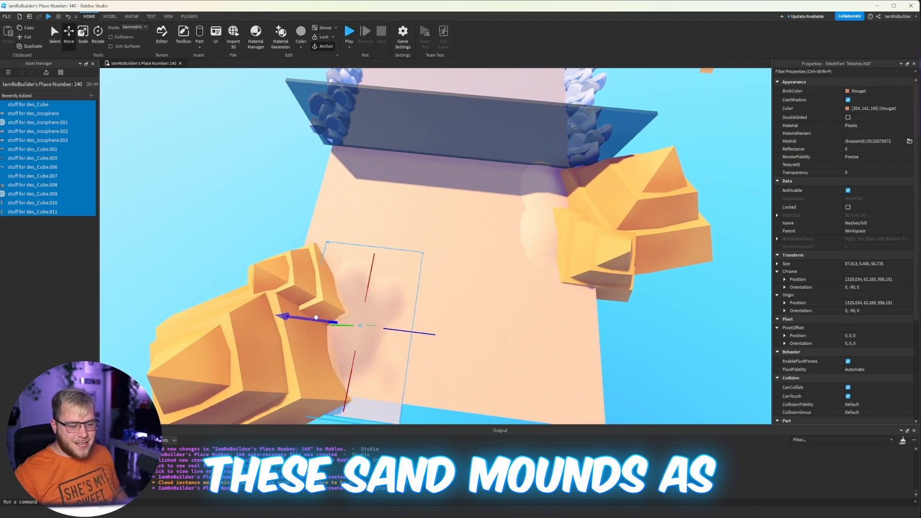
pyautogui.moveTo(315, 318); pyautogui.dragTo(301, 316)
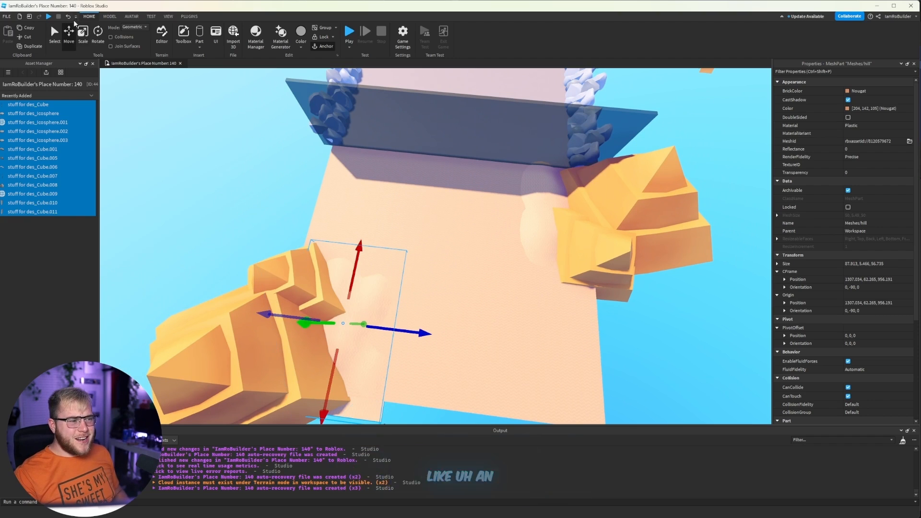
pyautogui.hotkey('ctrl', '4')
pyautogui.moveTo(393, 277); pyautogui.dragTo(357, 258)
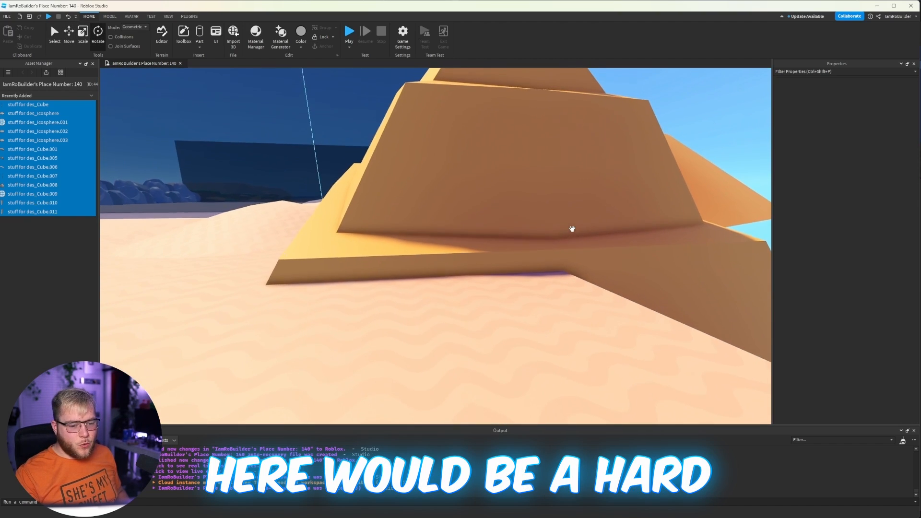
# - Examine how the sand mounds meet the base of both rock formations
pyautogui.press('w')
pyautogui.moveTo(382, 225); pyautogui.dragTo(382, 226, button='right')
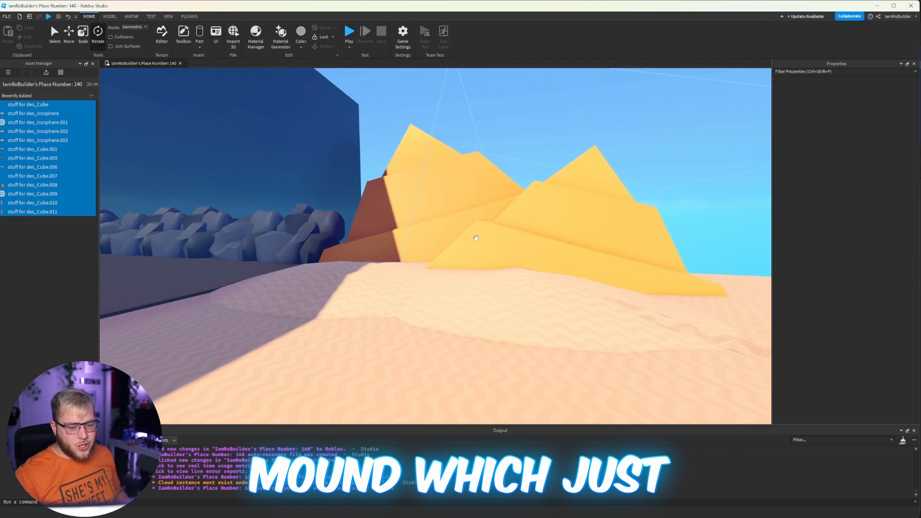
pyautogui.moveTo(482, 235); pyautogui.dragTo(481, 236, button='right')
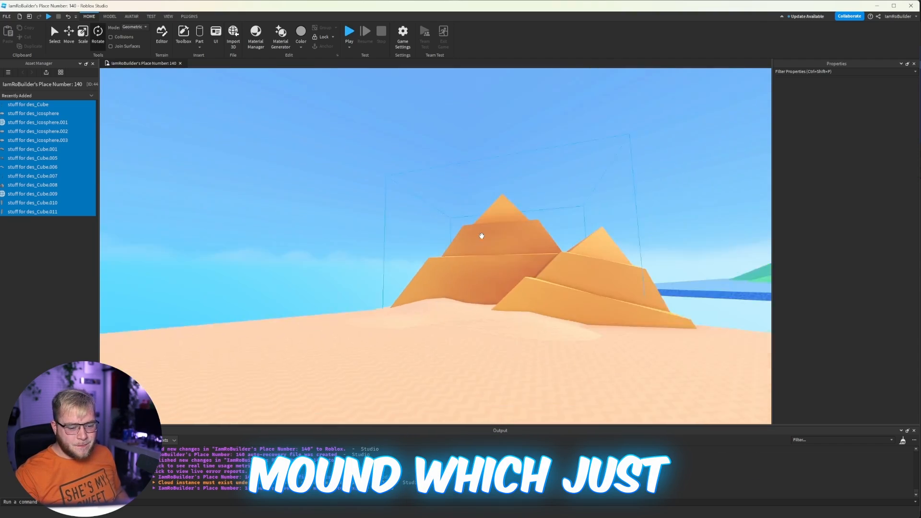
pyautogui.scroll(5, 481, 236)
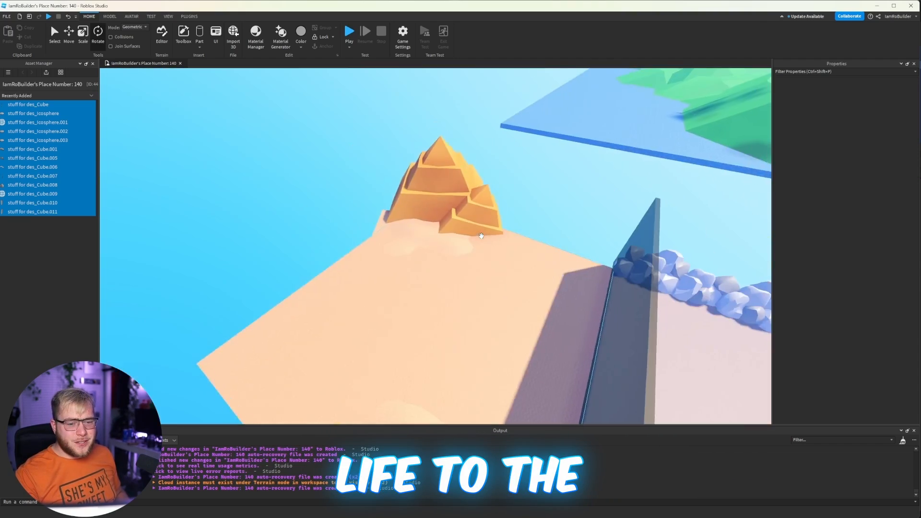
pyautogui.moveTo(481, 235); pyautogui.dragTo(429, 231, button='right')
pyautogui.scroll(-3, 482, 239)
pyautogui.scroll(3, 467, 245)
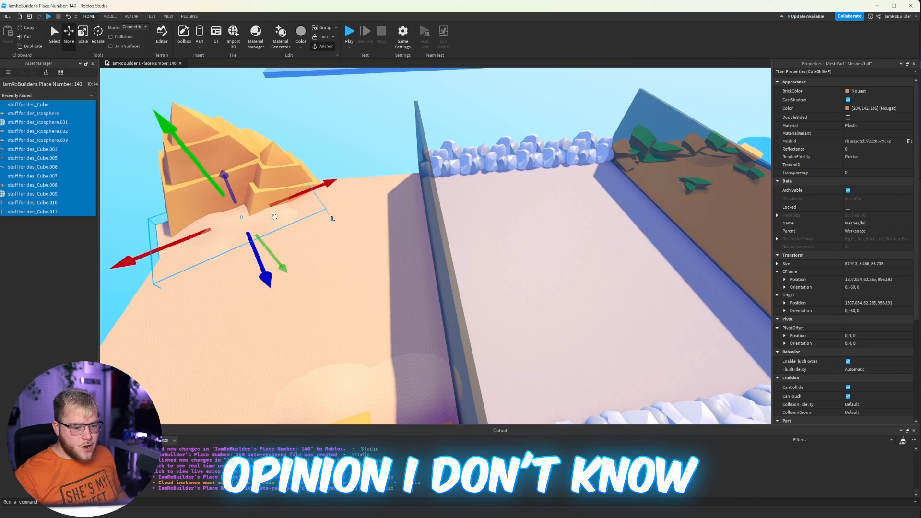
# - Place a copy of the mound on the open sand between the rocks and widen it to about 87 studs
pyautogui.moveTo(257, 254); pyautogui.dragTo(338, 306)
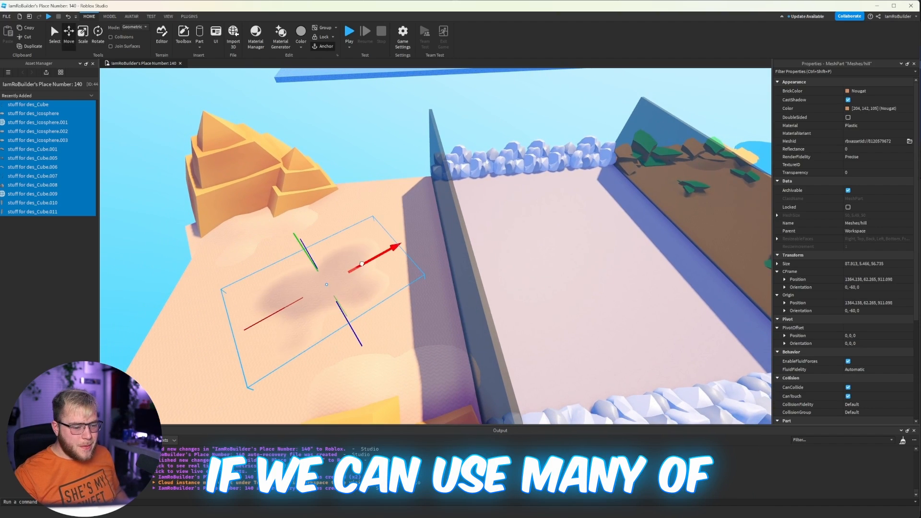
pyautogui.moveTo(361, 264); pyautogui.dragTo(363, 265)
pyautogui.hotkey('ctrl', '3')
pyautogui.moveTo(360, 338); pyautogui.dragTo(374, 368)
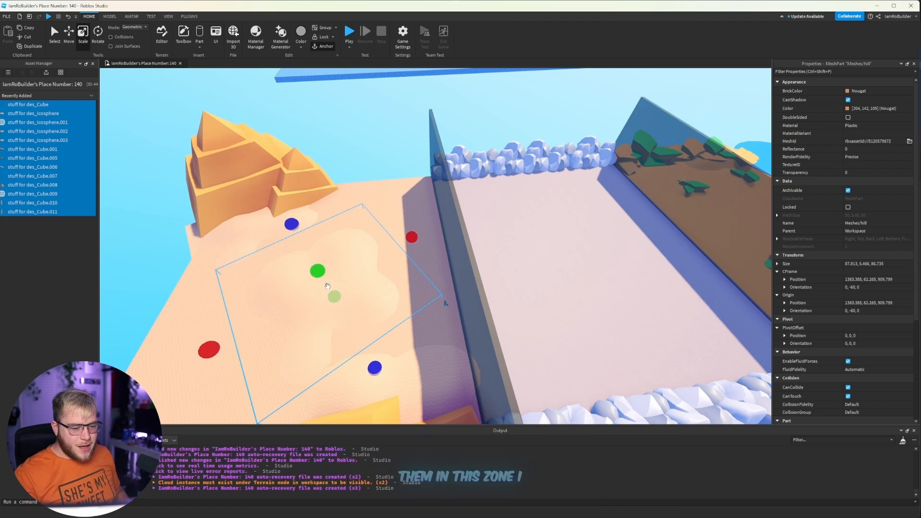
# - Shrink the middle mound proportionally to about 56 by 55 studs and fine-tune its height
pyautogui.moveTo(318, 274); pyautogui.dragTo(372, 292, button='right')
pyautogui.scroll(5, 379, 268)
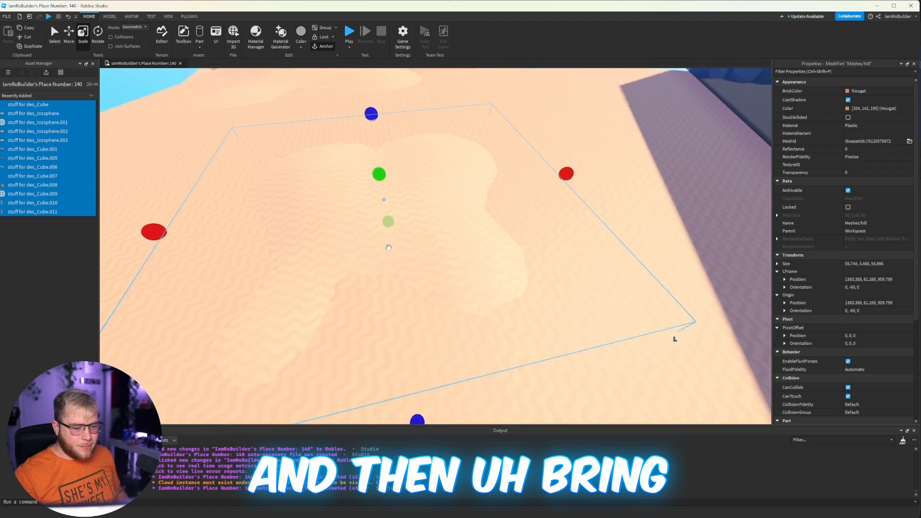
pyautogui.moveTo(379, 216); pyautogui.dragTo(378, 210)
pyautogui.moveTo(367, 162); pyautogui.dragTo(369, 166)
pyautogui.scroll(-5, 372, 168)
pyautogui.moveTo(460, 211); pyautogui.dragTo(479, 200, button='right')
pyautogui.click(479, 198)
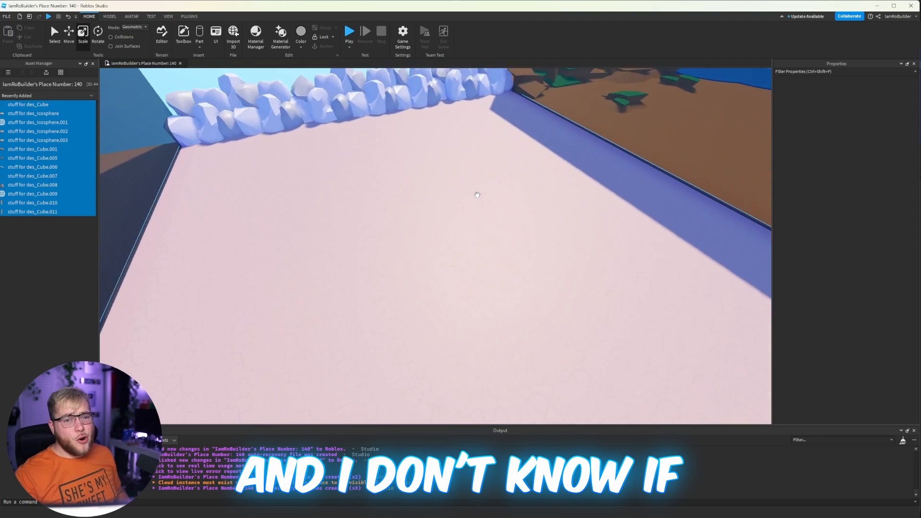
# - Set the transparency of all six Wasteland Ground textures to 0.8
pyautogui.moveTo(477, 194); pyautogui.dragTo(456, 218, button='right')
pyautogui.scroll(-4, 415, 203)
pyautogui.scroll(5, 456, 218)
pyautogui.click(456, 218)
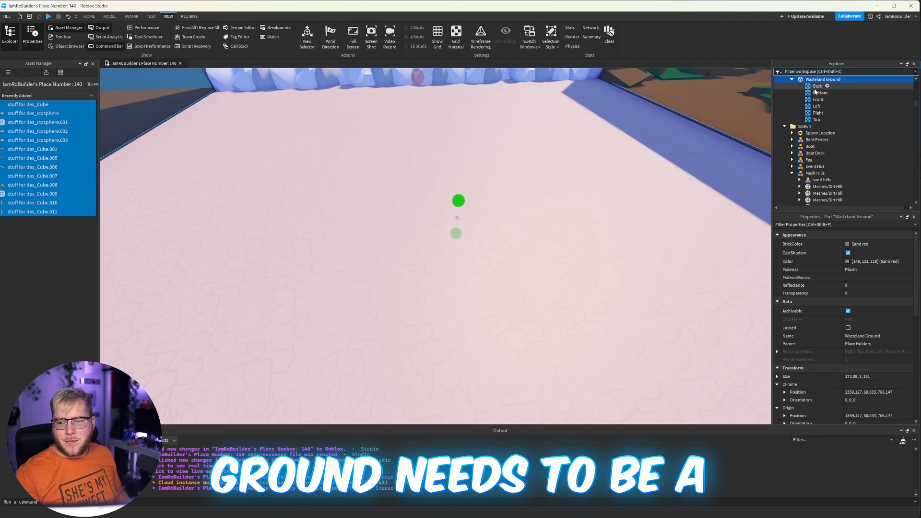
pyautogui.click(817, 86)
pyautogui.keyDown('shift'); pyautogui.click(816, 119); pyautogui.keyUp('shift')
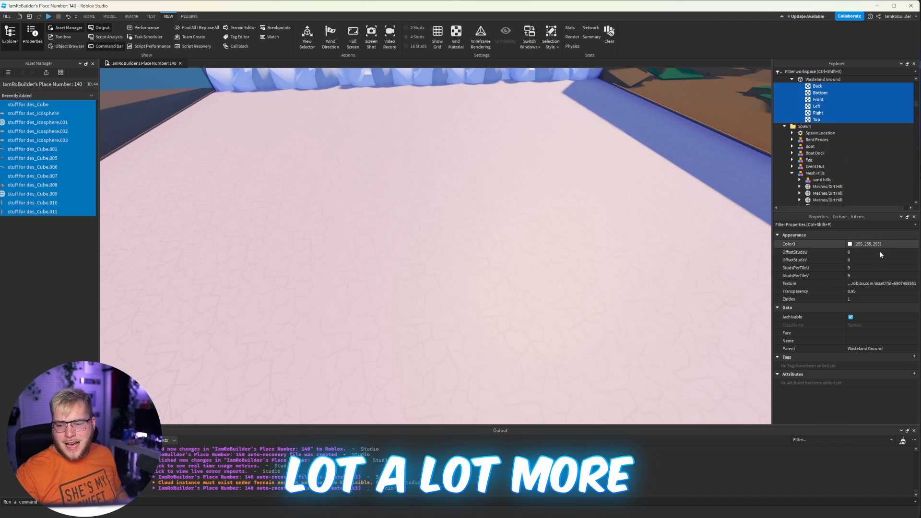
pyautogui.click(872, 291)
pyautogui.write('0.8')
pyautogui.press('Return')
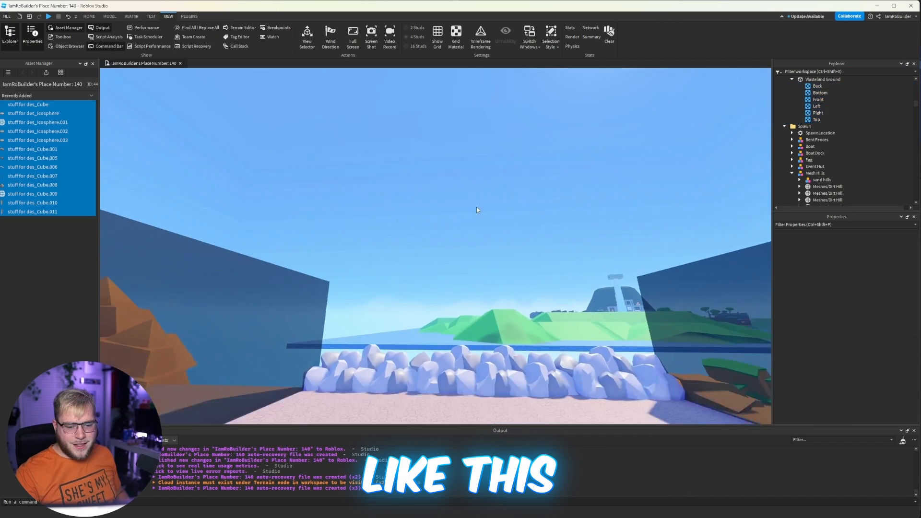
# - Look over the Wasteland Ground and the cracked pieces placed on it
pyautogui.moveTo(476, 207); pyautogui.dragTo(475, 206, button='right')
pyautogui.press('w')
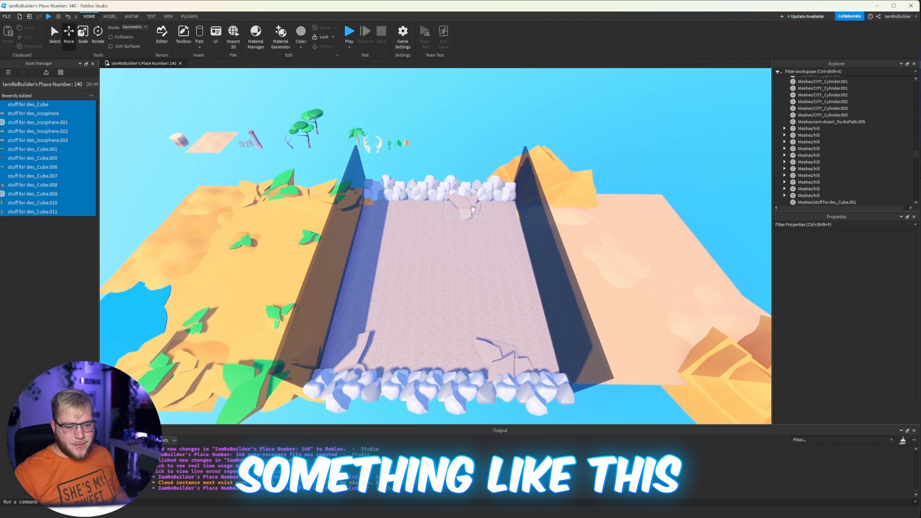
pyautogui.click(473, 209)
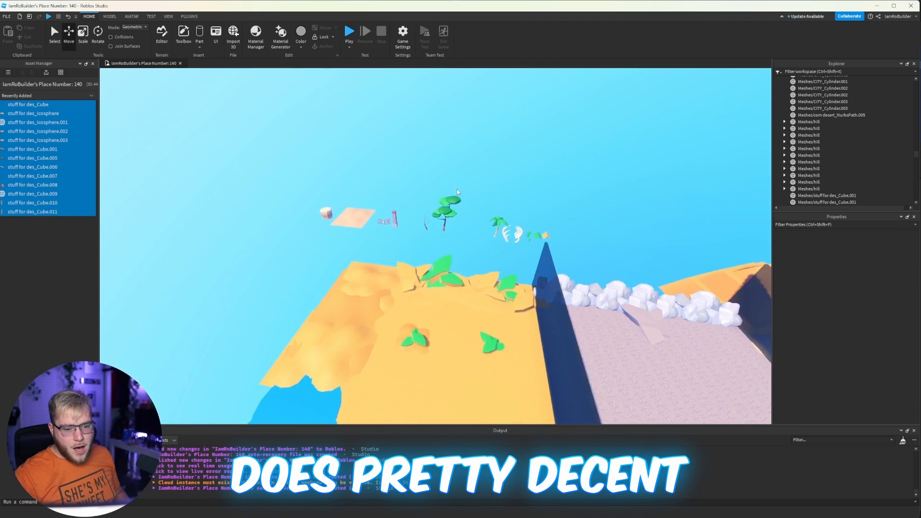
# - Move the two green-canopied trees from the floating asset row onto the savannah sand
pyautogui.scroll(5, 456, 280)
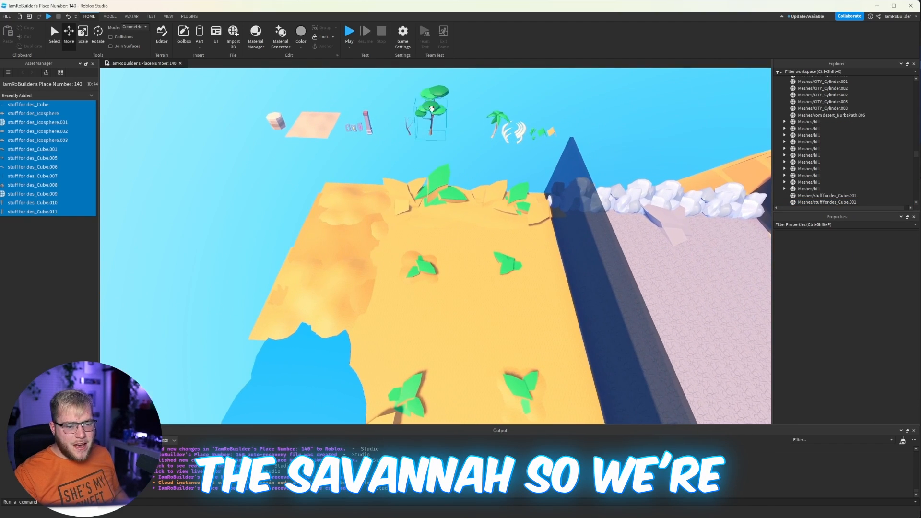
pyautogui.moveTo(432, 116); pyautogui.dragTo(466, 214)
pyautogui.moveTo(435, 97); pyautogui.dragTo(443, 205)
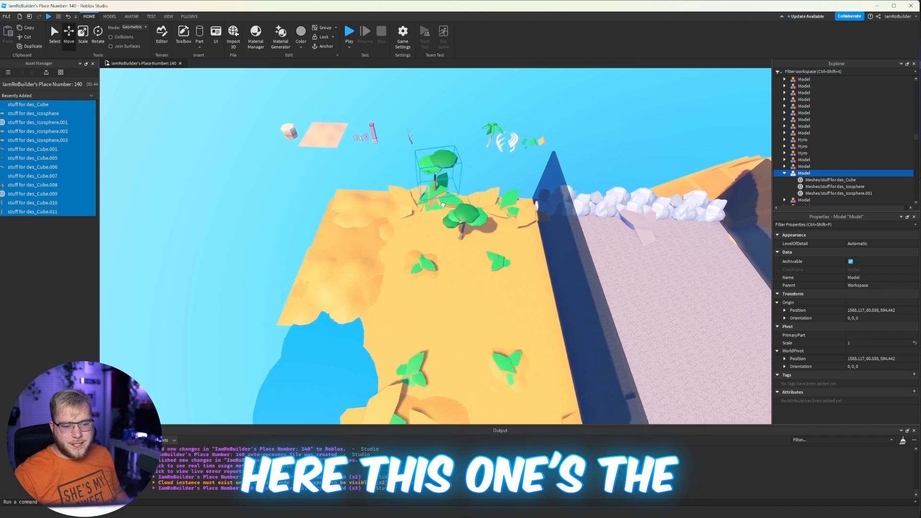
pyautogui.moveTo(450, 354); pyautogui.dragTo(416, 332)
pyautogui.press('d')
# - Move the brown dead branch onto the wasteland ground and the palm tree onto the Egyptian sand
pyautogui.moveTo(393, 141); pyautogui.dragTo(567, 282)
pyautogui.press('d')
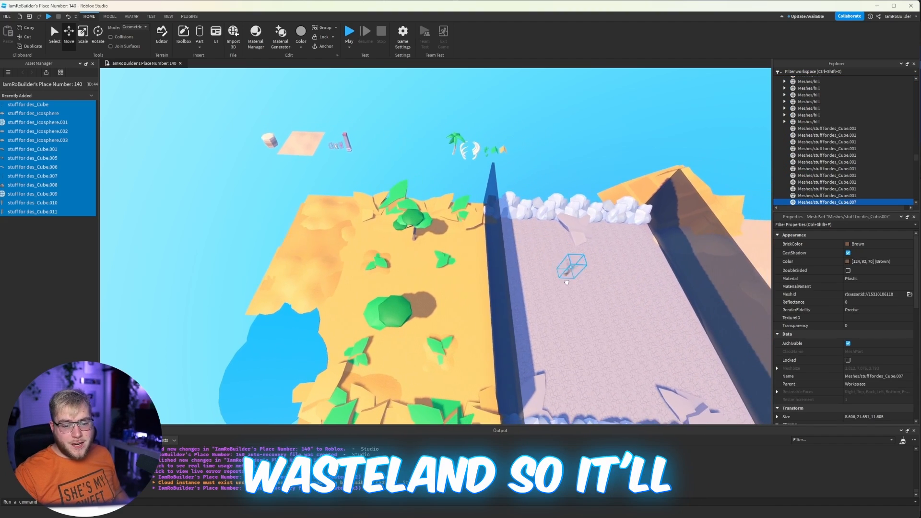
pyautogui.moveTo(442, 148); pyautogui.dragTo(491, 154)
pyautogui.moveTo(491, 154); pyautogui.dragTo(462, 169, button='right')
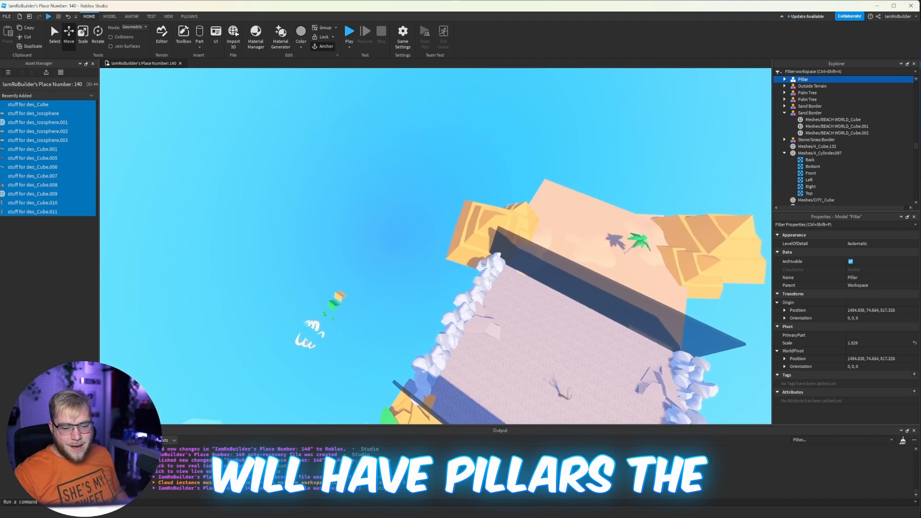
# - Place the white rib bones on the wasteland ground and the two tents on the savannah
pyautogui.moveTo(562, 214); pyautogui.dragTo(477, 240, button='right')
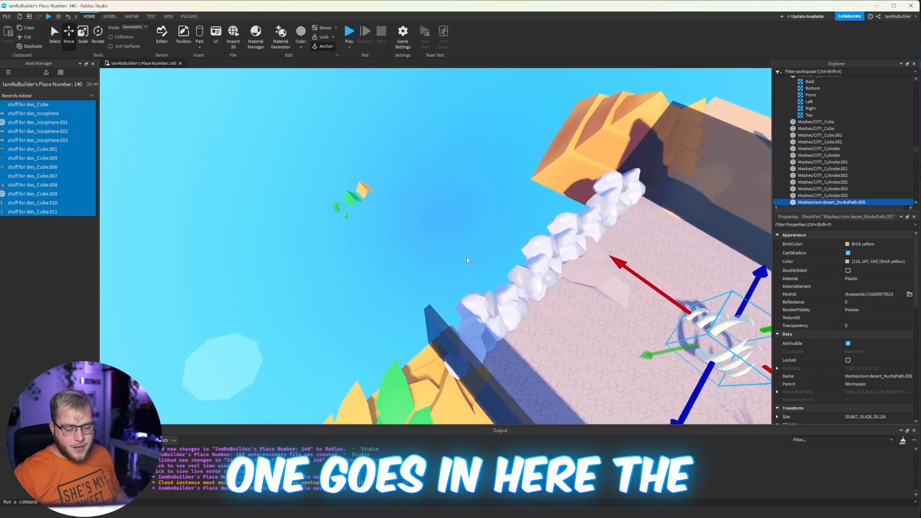
pyautogui.moveTo(469, 259); pyautogui.dragTo(453, 254, button='right')
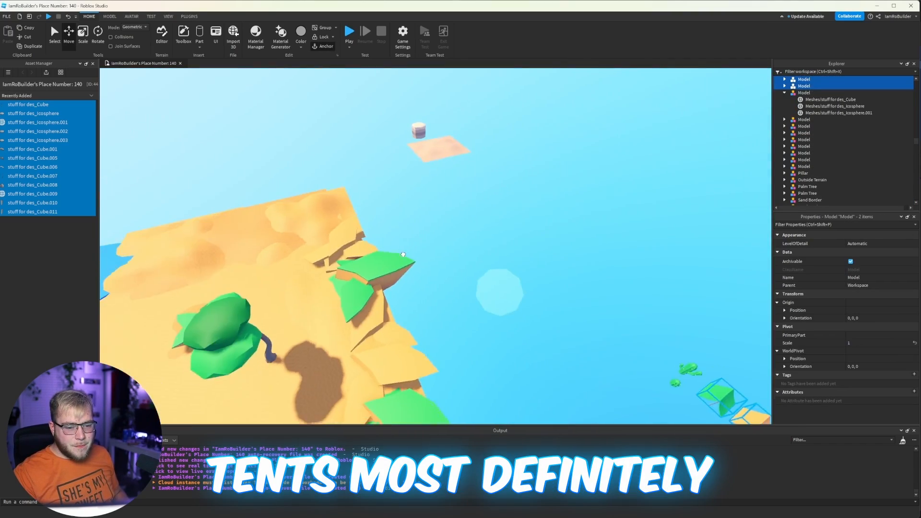
pyautogui.scroll(-3, 321, 324)
pyautogui.click(322, 324)
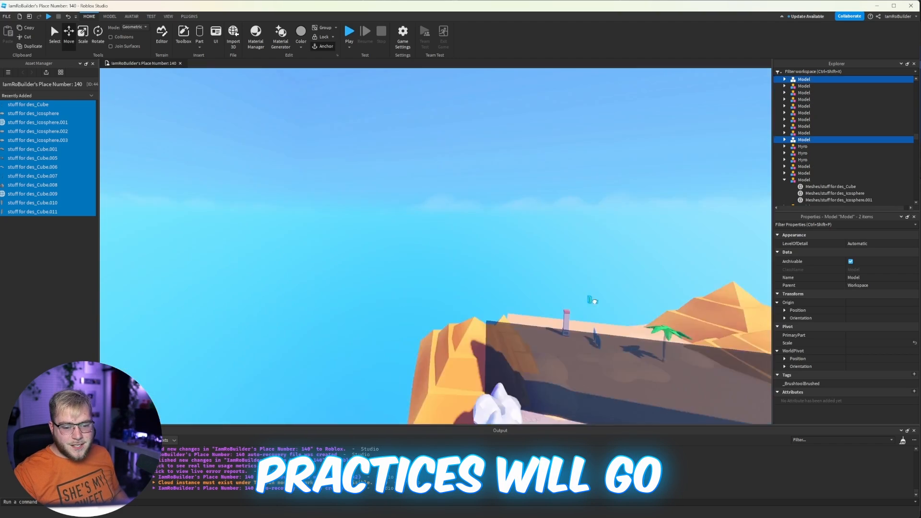
# - Move the layered Sand Border rock from beside the zones onto the savannah
pyautogui.moveTo(595, 301); pyautogui.dragTo(365, 181, button='right')
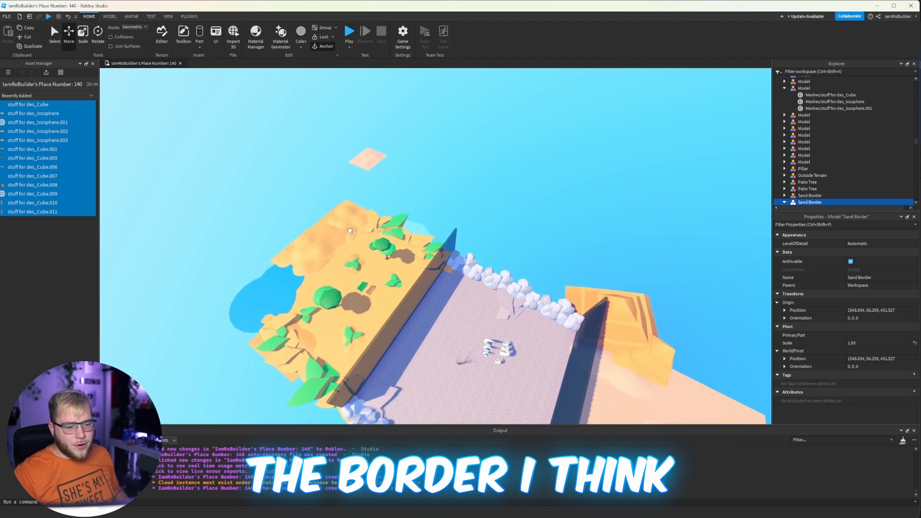
pyautogui.click(326, 240)
pyautogui.moveTo(320, 247); pyautogui.dragTo(473, 291)
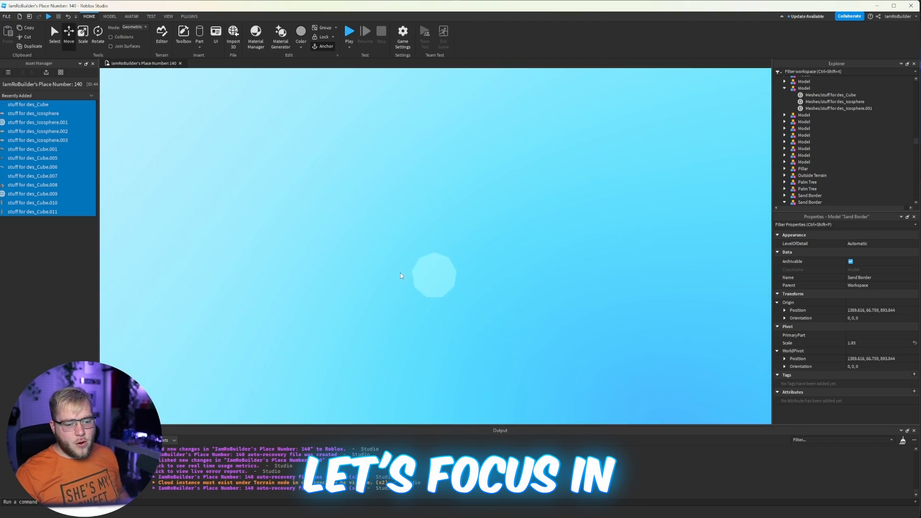
# - Duplicate the low sand hill at the far end of the savannah and shift the copy outward and up
pyautogui.press('w')
pyautogui.moveTo(427, 259); pyautogui.dragTo(439, 227, button='right')
pyautogui.click(439, 228)
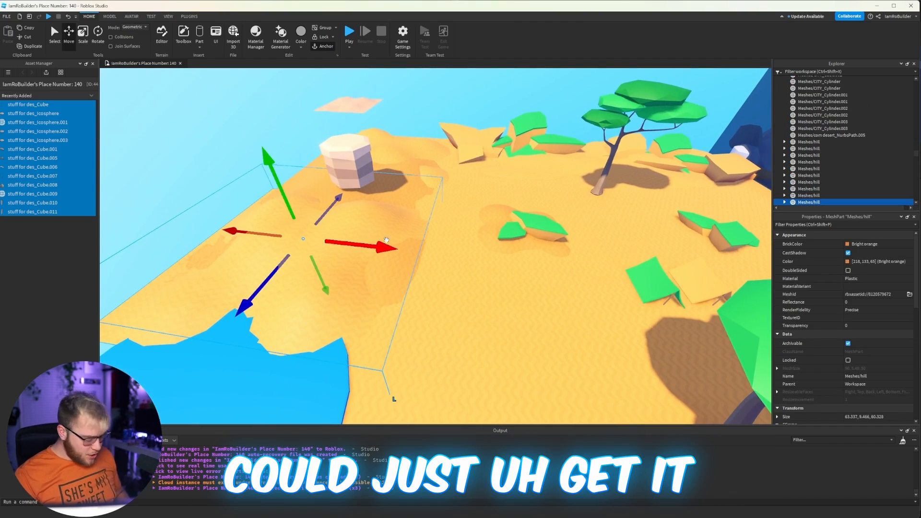
pyautogui.hotkey('ctrl', 'd')
pyautogui.moveTo(379, 247); pyautogui.dragTo(296, 239)
pyautogui.moveTo(276, 185); pyautogui.dragTo(307, 161)
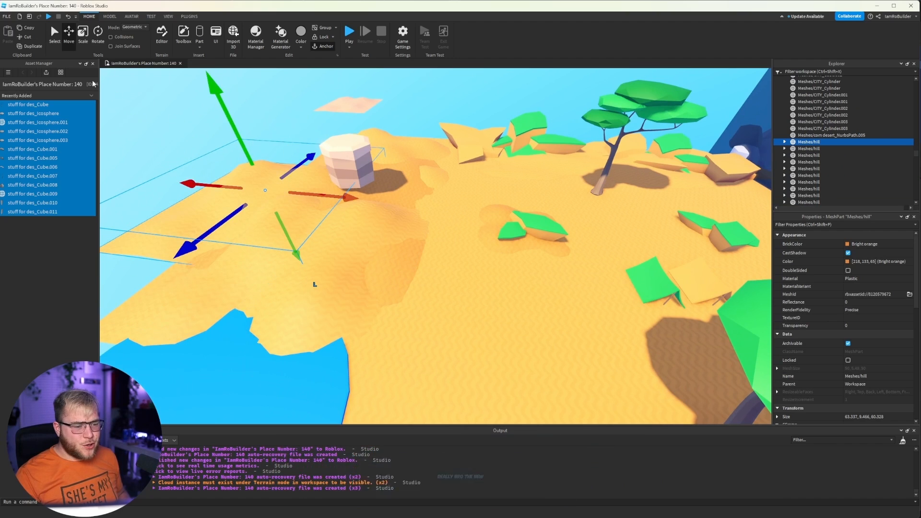
# - Scale the copied hill to about 91 studs long and 22 studs high
pyautogui.click(84, 33)
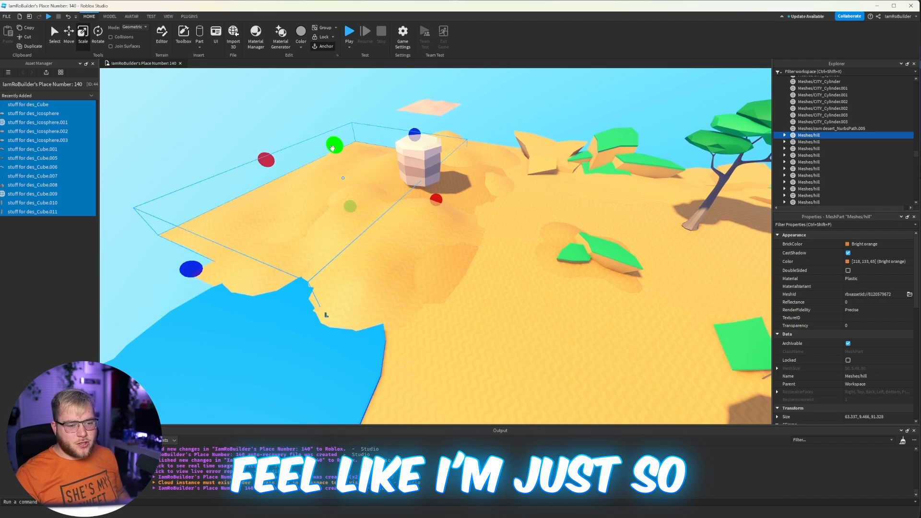
pyautogui.press('s')
pyautogui.moveTo(336, 149); pyautogui.dragTo(339, 119)
# - Enlarge the end hill to about 128 studs long and 29 studs high as a border
pyautogui.moveTo(349, 302); pyautogui.dragTo(402, 146, button='right')
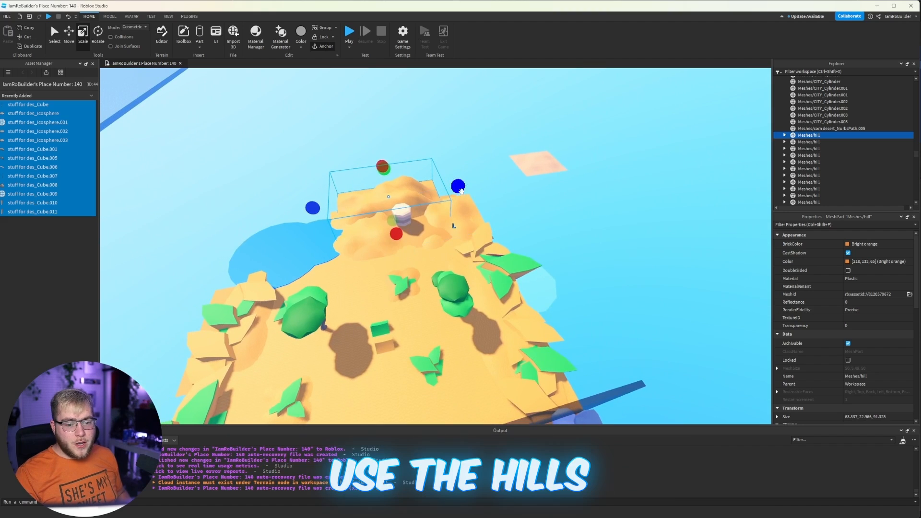
pyautogui.moveTo(402, 164); pyautogui.dragTo(402, 157)
pyautogui.press('w')
pyautogui.press('a')
pyautogui.moveTo(318, 202); pyautogui.dragTo(320, 201)
pyautogui.press('w')
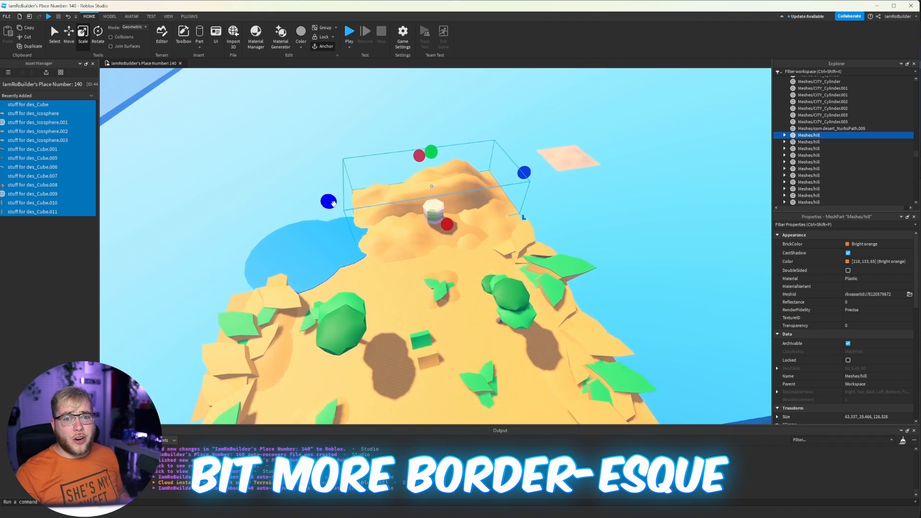
# - Place a copy of the end hill, about 31 studs high and turned a quarter turn, along the savannah's adjoining side
pyautogui.moveTo(343, 197); pyautogui.dragTo(407, 213, button='right')
pyautogui.press('s')
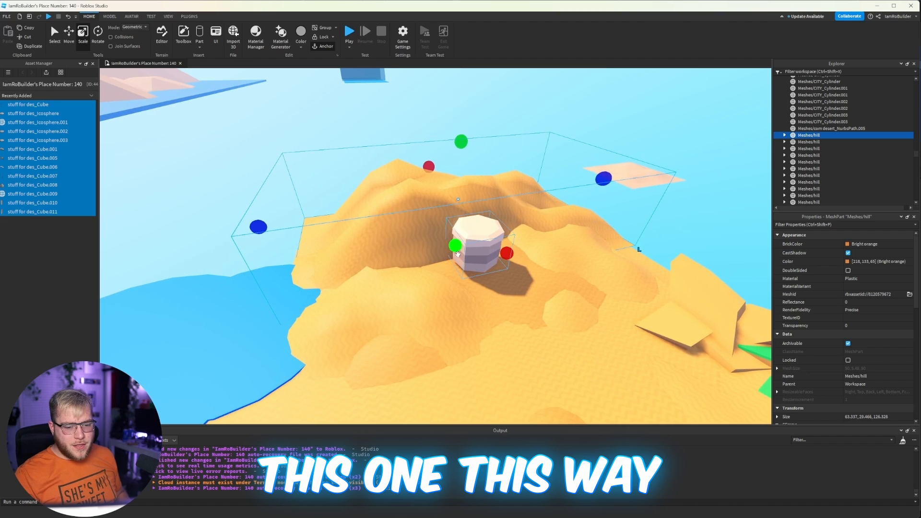
pyautogui.press('d')
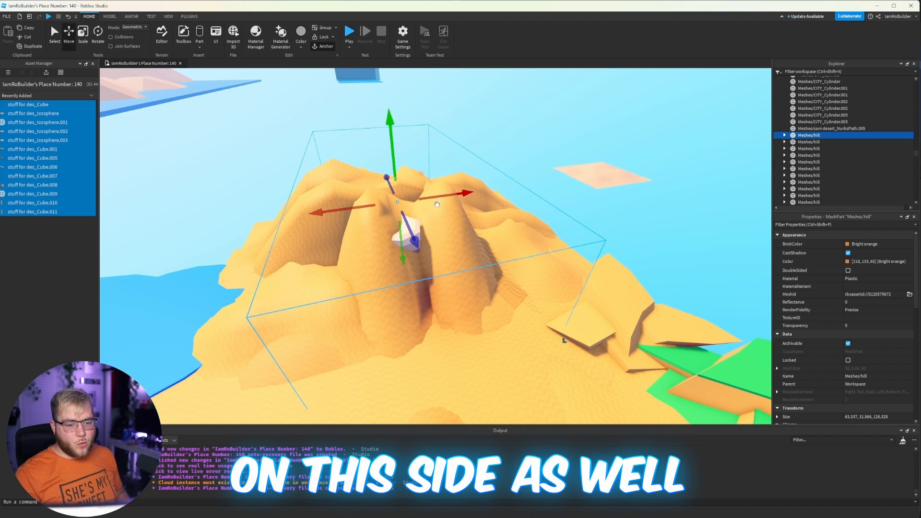
pyautogui.press('a')
pyautogui.moveTo(437, 205); pyautogui.dragTo(431, 210, button='right')
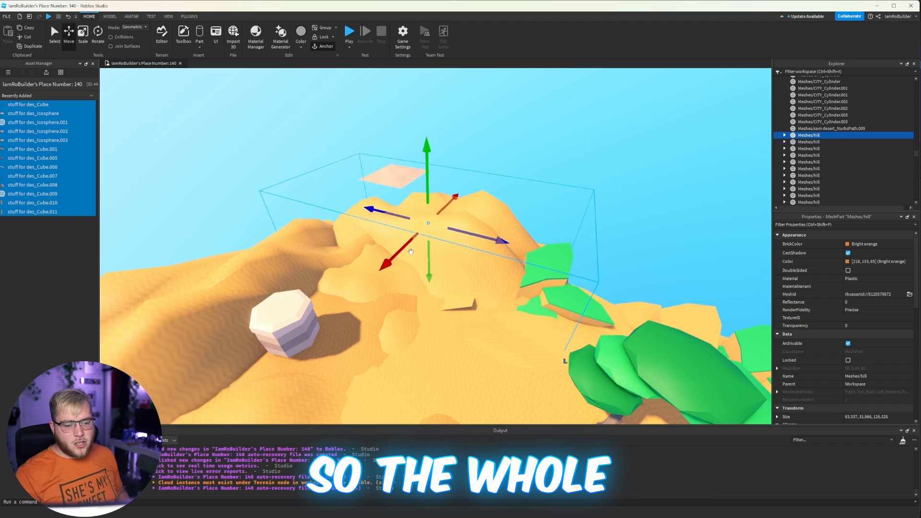
pyautogui.moveTo(423, 230); pyautogui.dragTo(418, 236)
pyautogui.press('s')
# - Scale the angular rock cluster at the hills' foot to about 37 by 22 by 35 studs, then rotate and reposition it
pyautogui.moveTo(580, 322); pyautogui.dragTo(538, 253, button='right')
pyautogui.press('w')
pyautogui.click(376, 299)
pyautogui.hotkey('ctrl', '3')
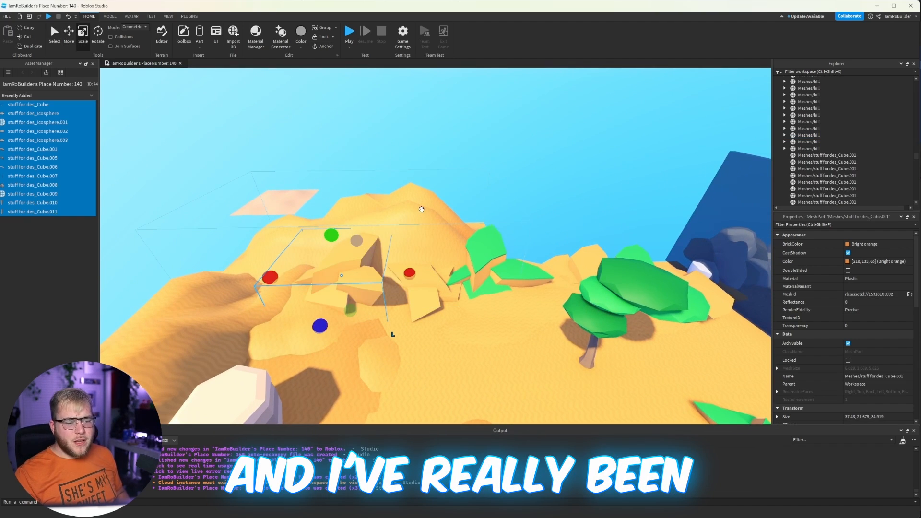
pyautogui.hotkey('ctrl', 'r')
pyautogui.press('d')
pyautogui.hotkey('ctrl', '2')
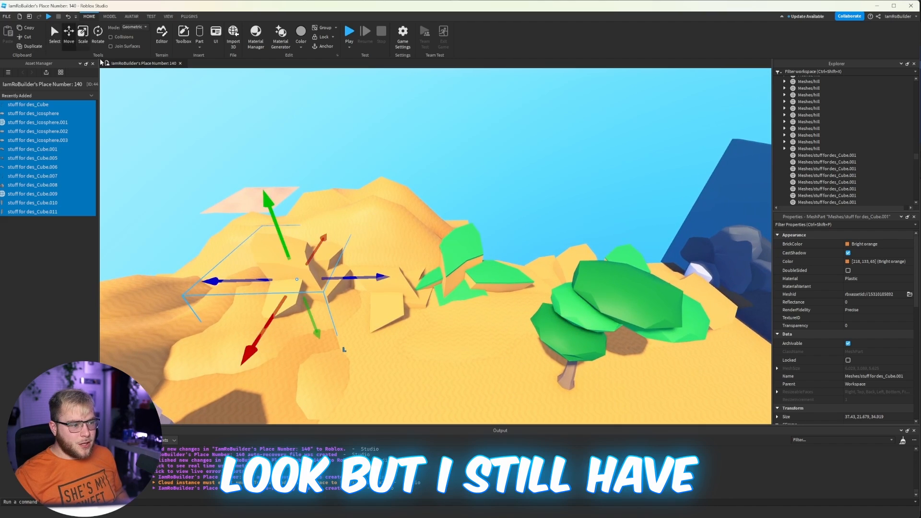
pyautogui.moveTo(322, 143); pyautogui.dragTo(287, 152, button='right')
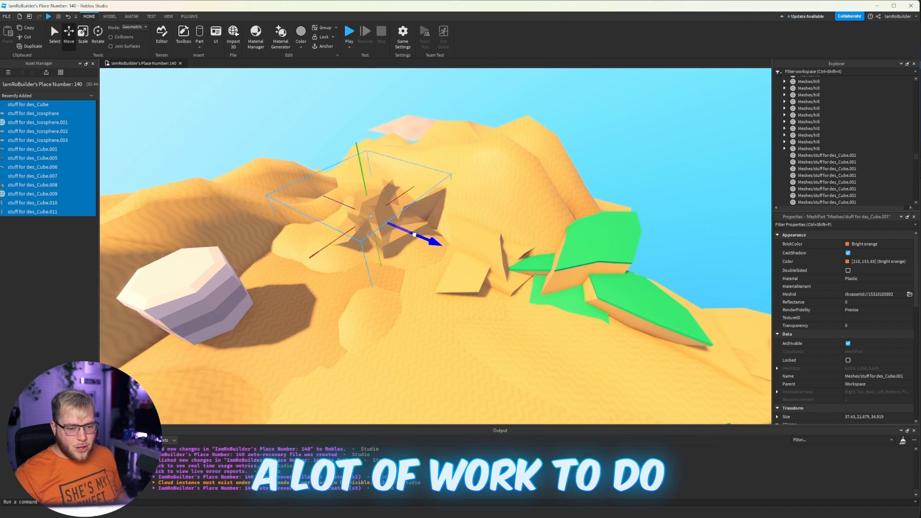
pyautogui.moveTo(369, 197); pyautogui.dragTo(571, 191, button='right')
pyautogui.press('s')
# - Stretch the side hill toward the dividing wall to a length of about 195 studs
pyautogui.click(571, 191)
pyautogui.click(376, 205)
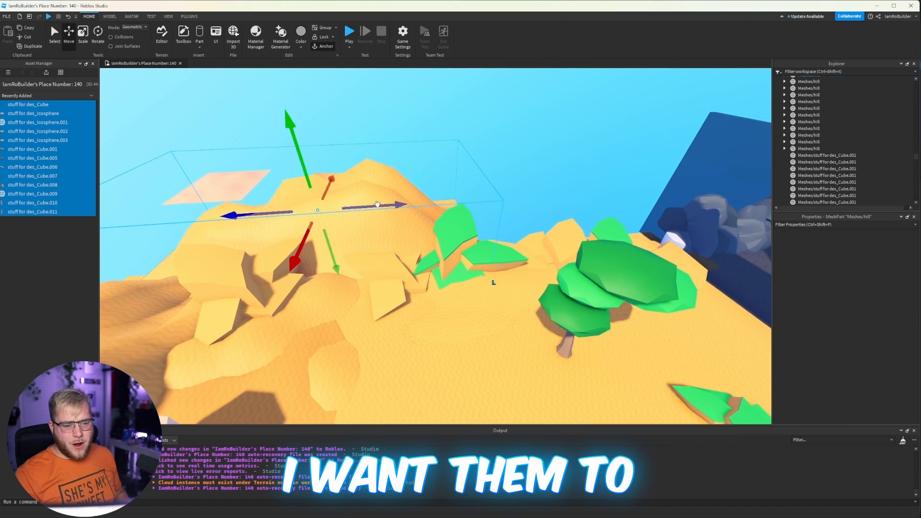
pyautogui.press('d')
pyautogui.press('d')
pyautogui.hotkey('ctrl', '3')
pyautogui.moveTo(439, 201); pyautogui.dragTo(498, 196)
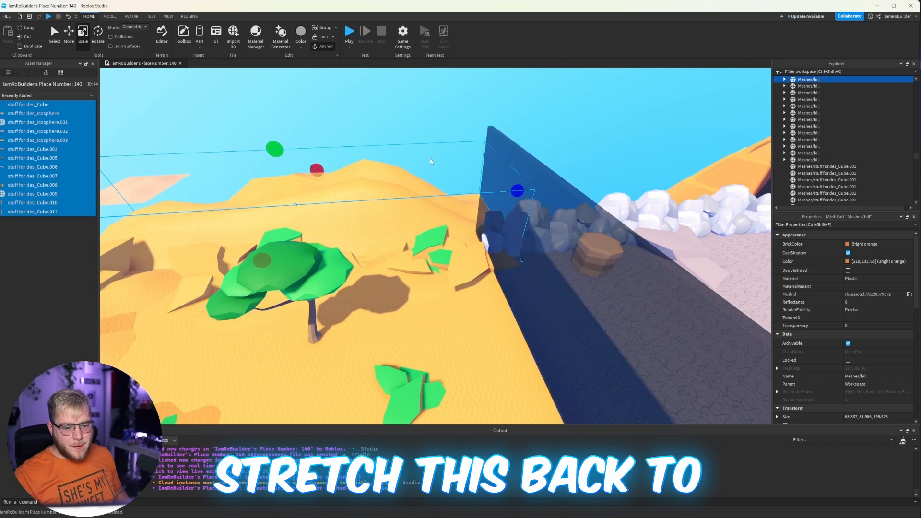
# - Place a copy of the long side hill along the opposite edge of the savannah
pyautogui.click(335, 120)
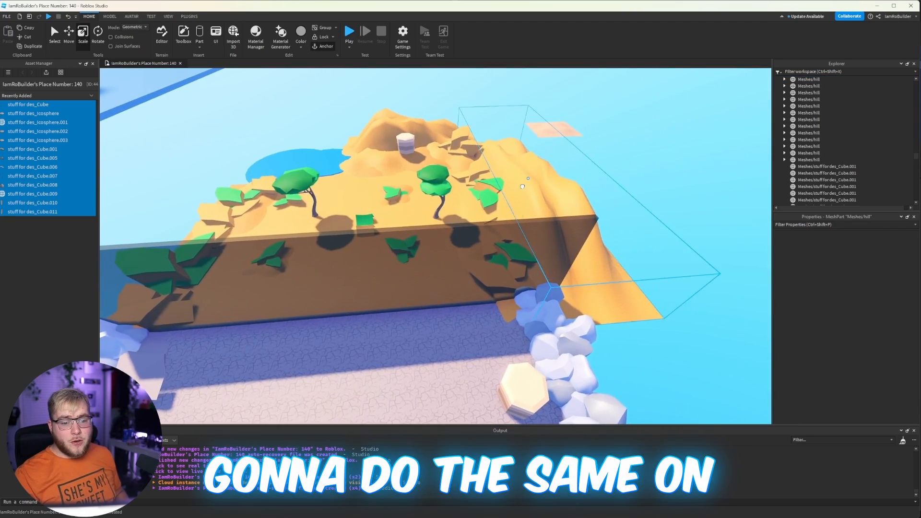
pyautogui.click(585, 225)
pyautogui.moveTo(586, 226)
pyautogui.mouseDown(button='right')
pyautogui.moveTo(583, 158)
pyautogui.moveTo(586, 230)
pyautogui.mouseUp(button='right')
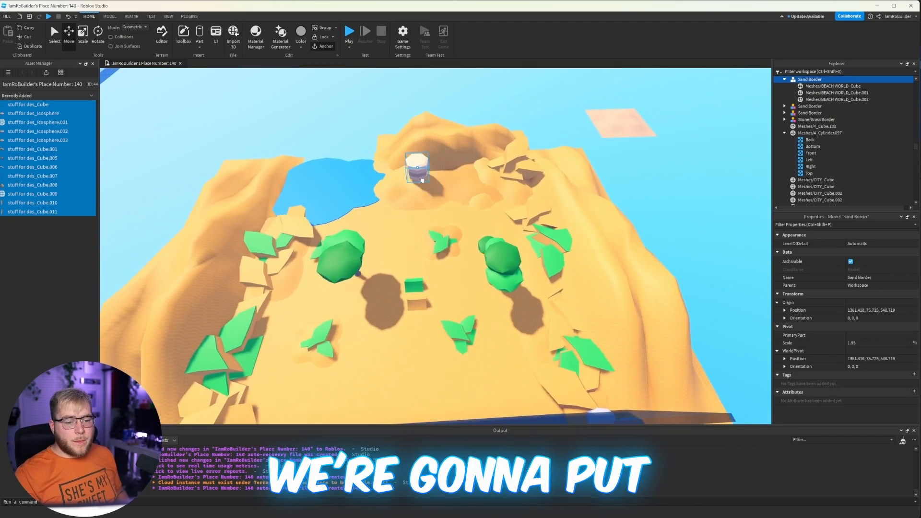
# - Recolor the bands of the layered Sand Border rock in brown and dark orange tones
pyautogui.click(427, 154)
pyautogui.scroll(5, 468, 165)
pyautogui.moveTo(469, 165); pyautogui.dragTo(468, 164, button='right')
pyautogui.scroll(3, 468, 164)
pyautogui.scroll(-2, 468, 164)
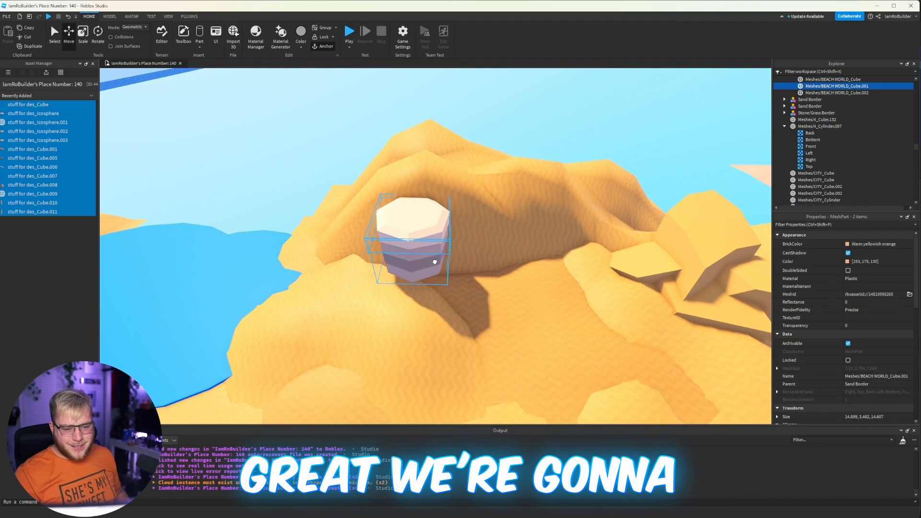
pyautogui.click(847, 262)
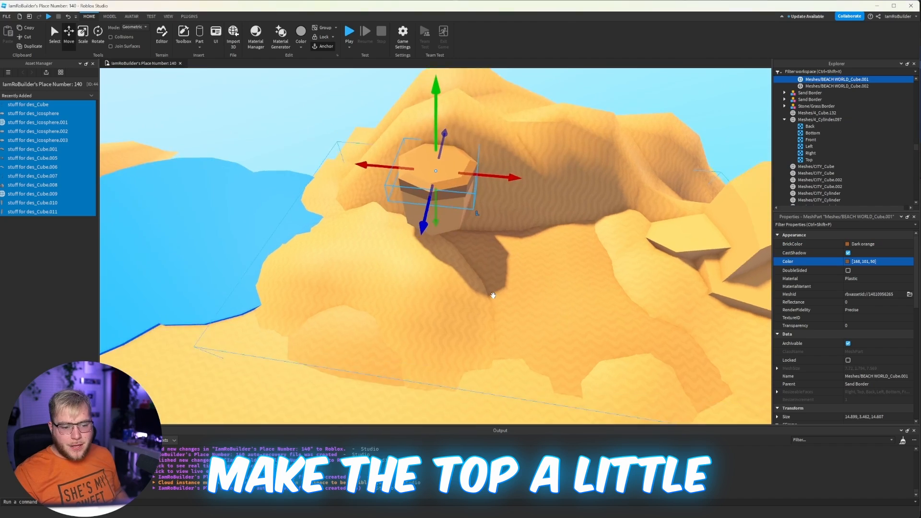
pyautogui.scroll(4, 493, 295)
pyautogui.moveTo(493, 295); pyautogui.dragTo(493, 294, button='right')
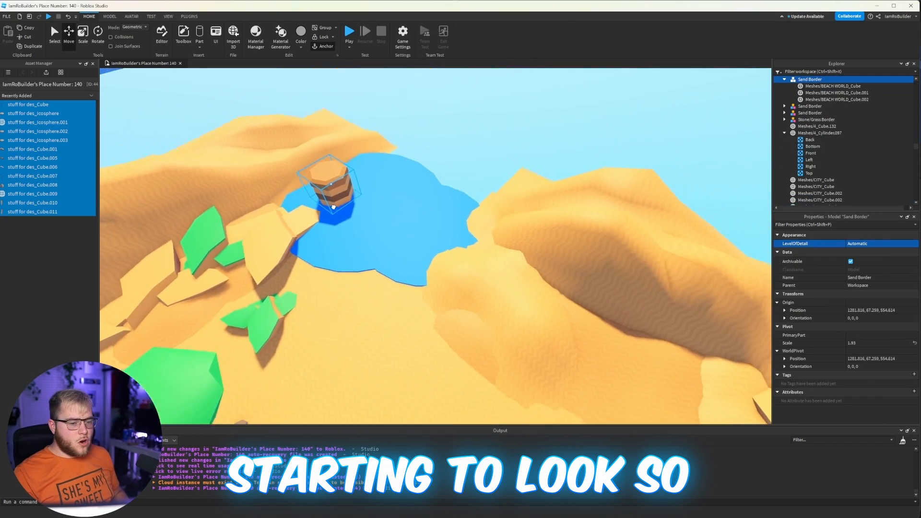
# - Move the layered rock to the edge of the blue pool and enlarge it to a scale of about 4.1
pyautogui.moveTo(334, 207); pyautogui.dragTo(323, 200)
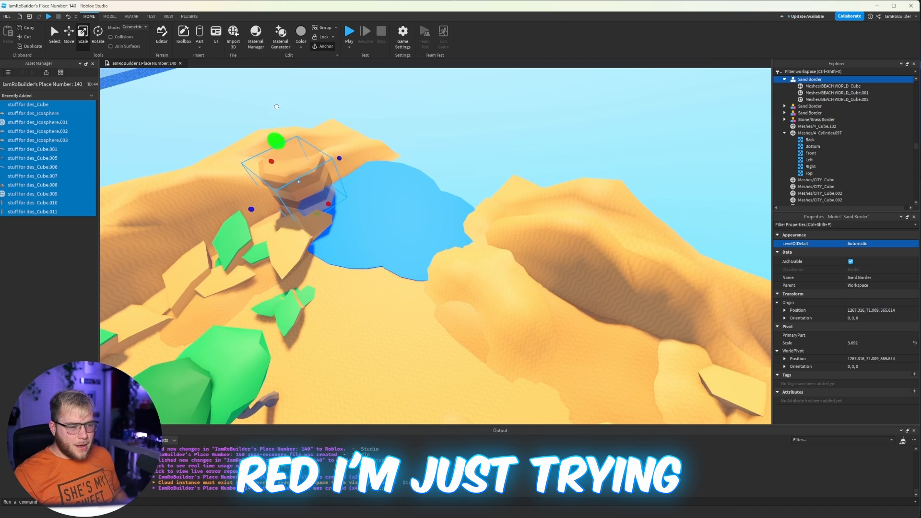
pyautogui.click(69, 36)
pyautogui.moveTo(325, 140); pyautogui.dragTo(287, 132, button='right')
pyautogui.moveTo(412, 174); pyautogui.dragTo(413, 176)
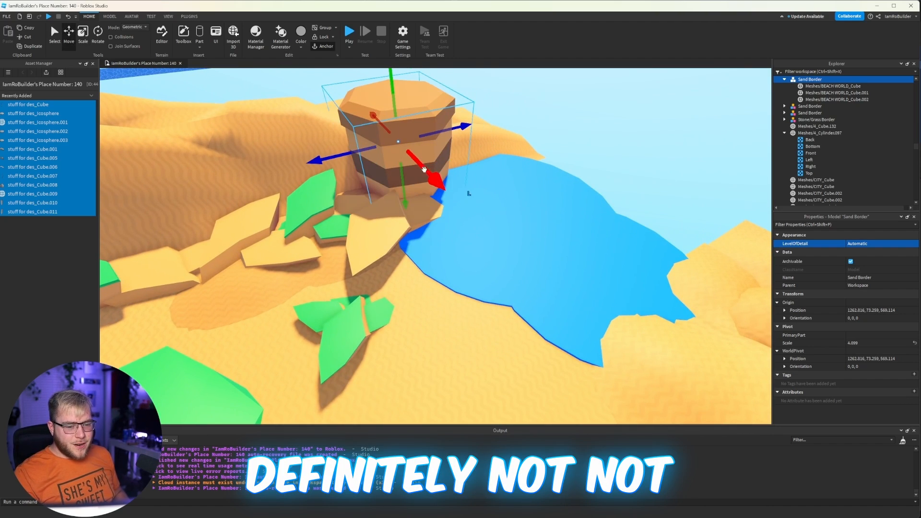
# - Place copies of the layered rock around the back of the pool, with a larger central one at a scale of about 7.35
pyautogui.click(486, 143)
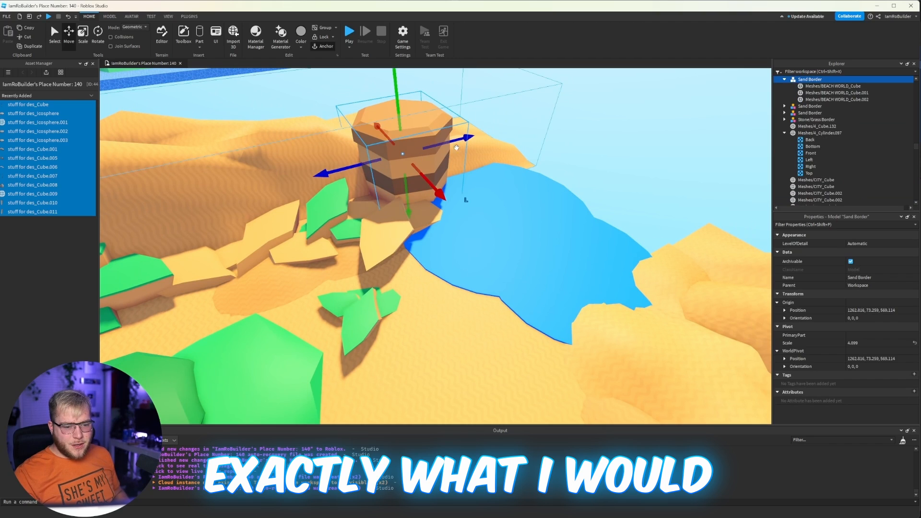
pyautogui.moveTo(456, 147); pyautogui.dragTo(453, 139)
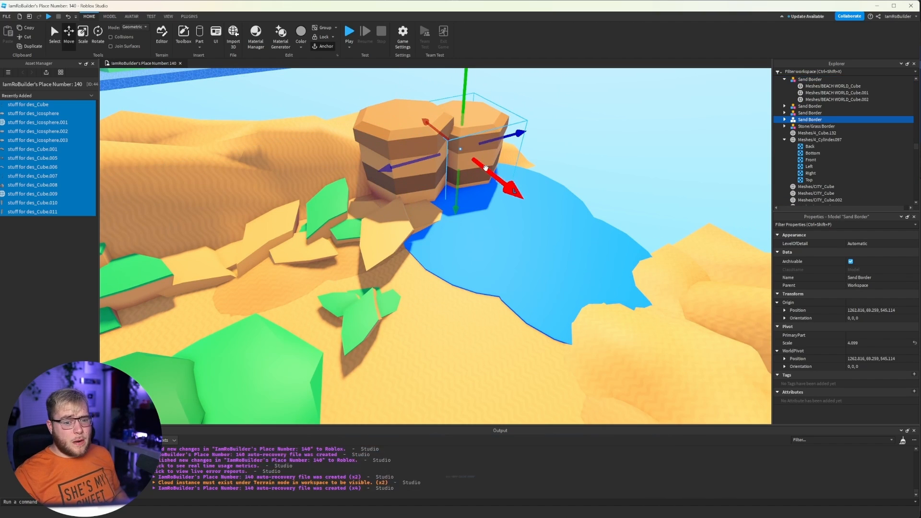
pyautogui.moveTo(482, 166); pyautogui.dragTo(496, 177)
pyautogui.moveTo(490, 172); pyautogui.dragTo(493, 173, button='right')
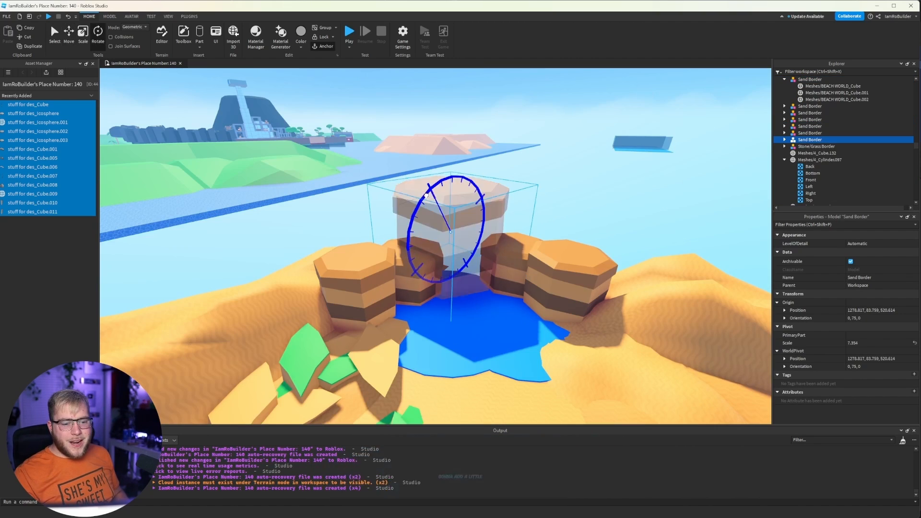
# - Set the rotation snap to 5° and turn the large central rock about its vertical axis to 70°
pyautogui.moveTo(467, 194); pyautogui.dragTo(472, 204)
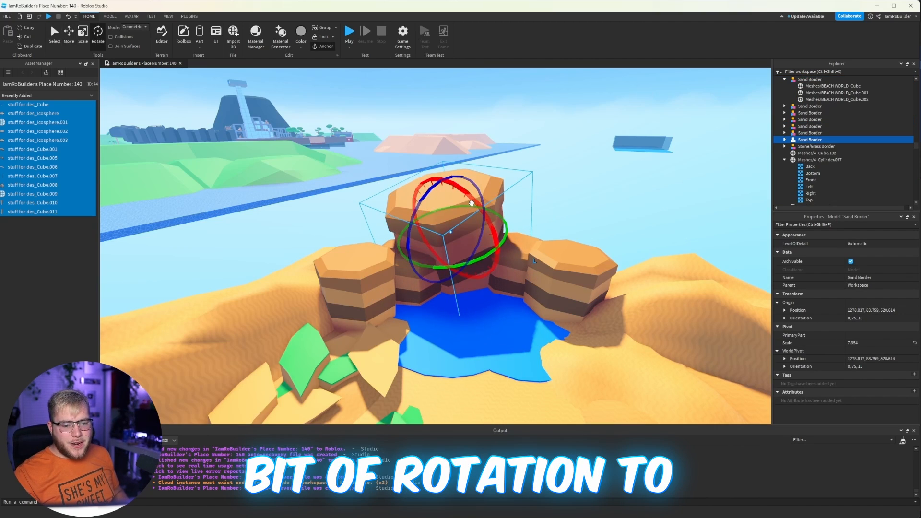
pyautogui.click(112, 16)
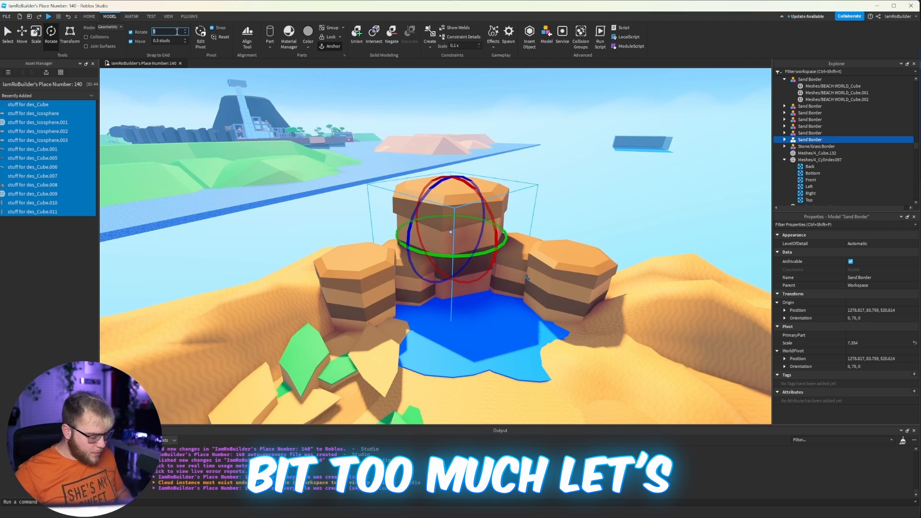
pyautogui.moveTo(484, 258); pyautogui.dragTo(478, 248)
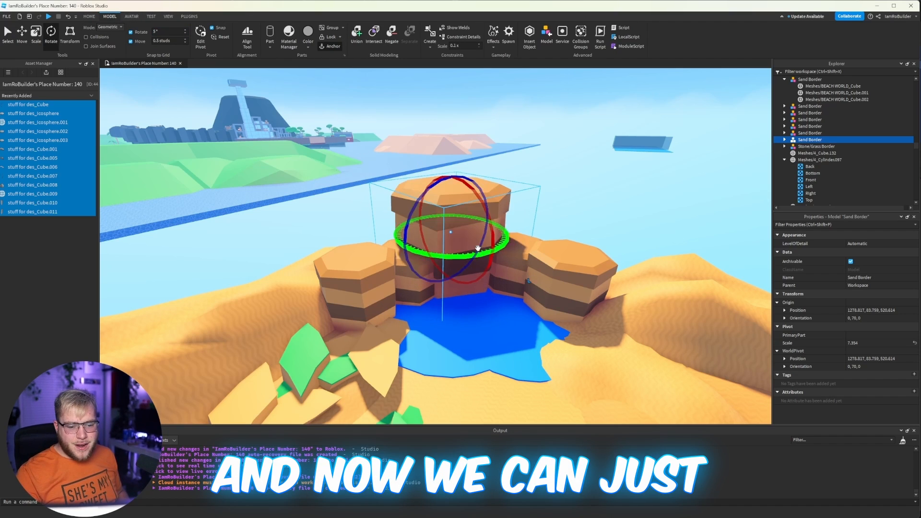
# - Rotate the large central rock and the two outer rocks around the pool to varied angles for an organic look
pyautogui.moveTo(485, 207); pyautogui.dragTo(501, 224)
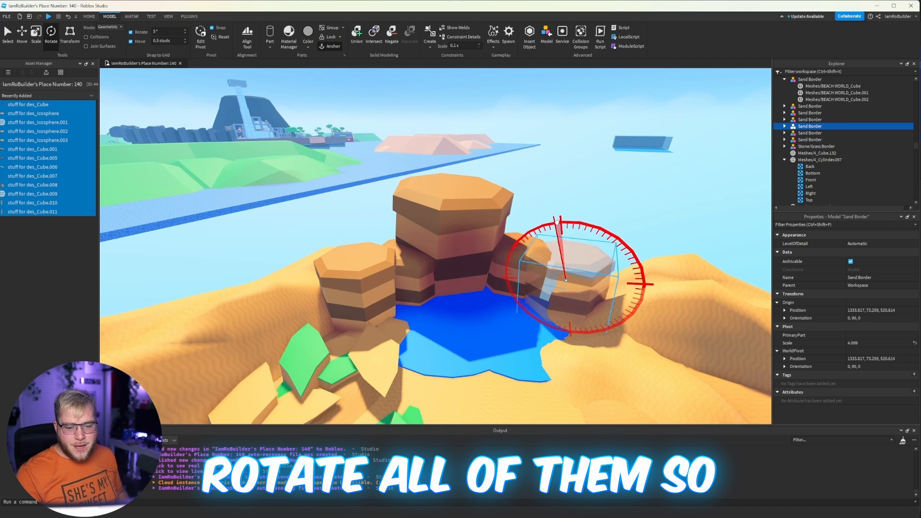
pyautogui.moveTo(558, 222); pyautogui.dragTo(557, 223)
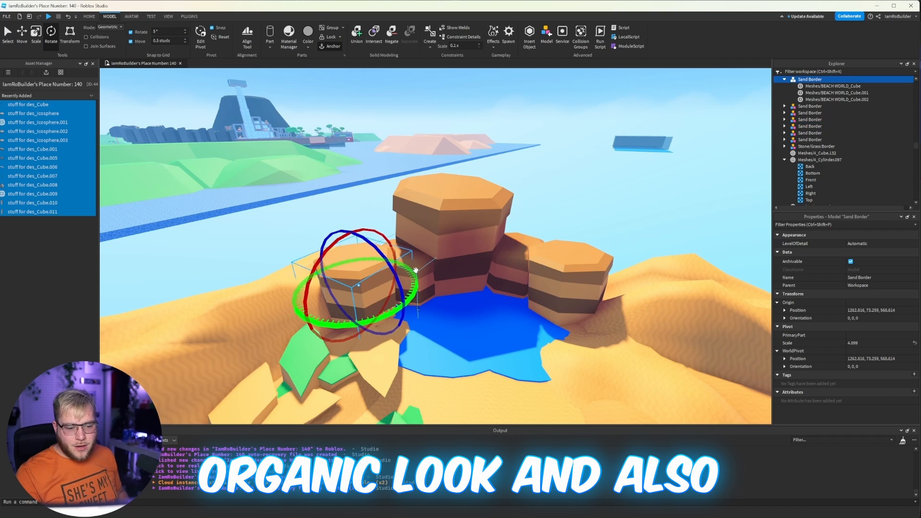
pyautogui.moveTo(431, 262); pyautogui.dragTo(333, 238)
pyautogui.click(295, 212)
pyautogui.moveTo(352, 248); pyautogui.dragTo(351, 248, button='right')
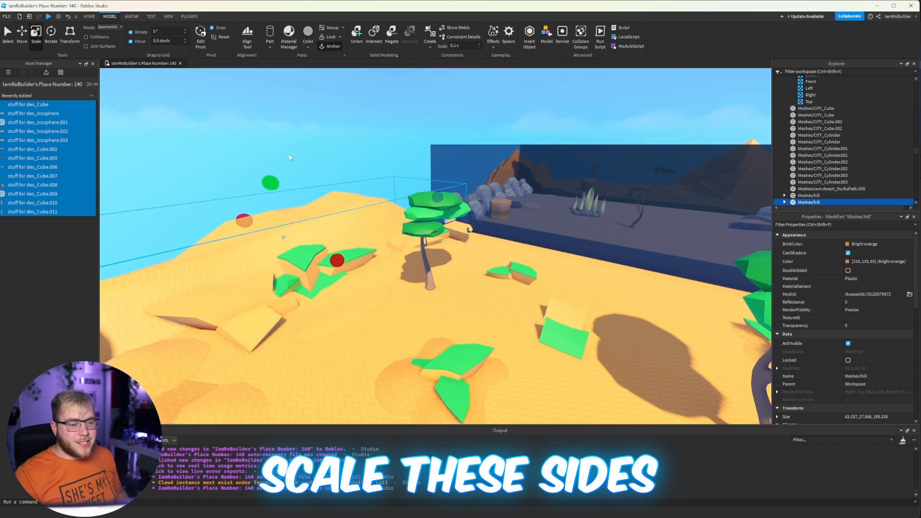
# - Look over the savannah's border hills, trees and shrubs on the sand ground
pyautogui.click(290, 157)
pyautogui.moveTo(289, 157); pyautogui.dragTo(289, 158, button='right')
pyautogui.click(502, 137)
pyautogui.click(522, 351)
pyautogui.moveTo(522, 352); pyautogui.dragTo(522, 352, button='right')
pyautogui.moveTo(522, 351); pyautogui.dragTo(543, 301)
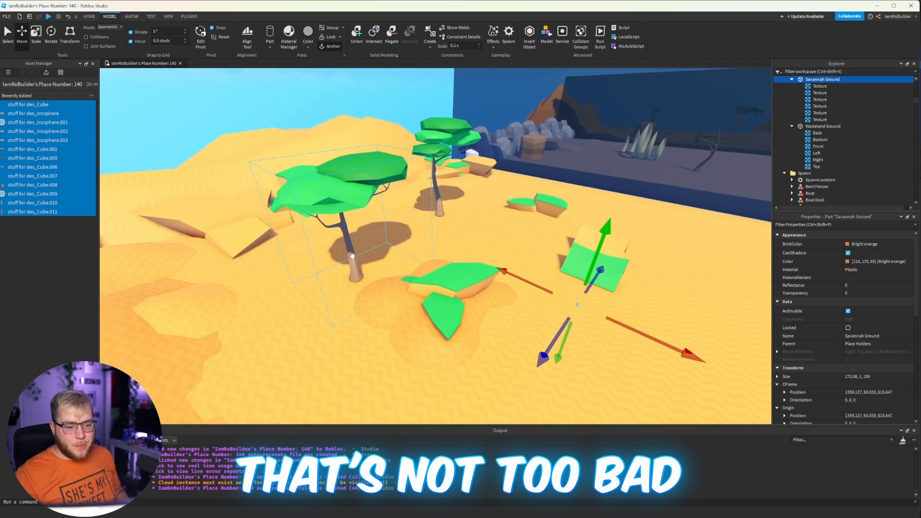
pyautogui.click(352, 256)
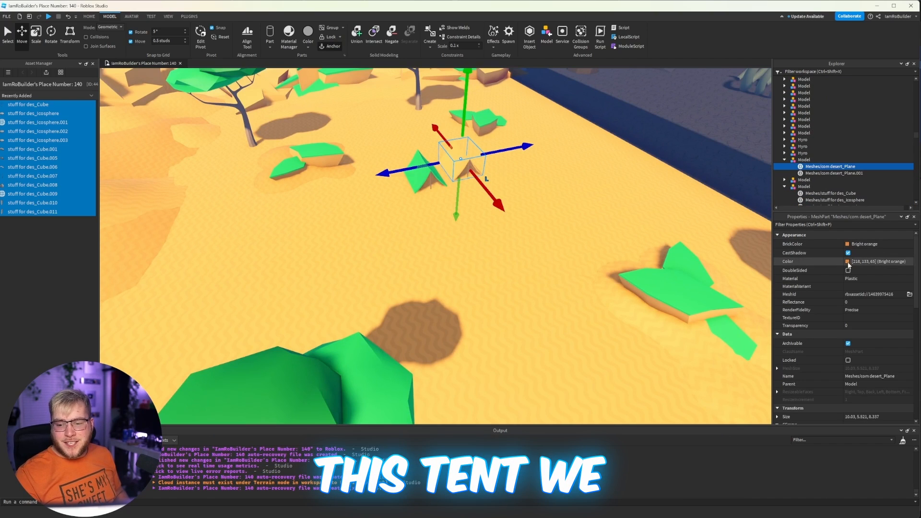
# - Change the color of the orange tent mesh and reposition the green tent on the savannah's open sand
pyautogui.click(847, 262)
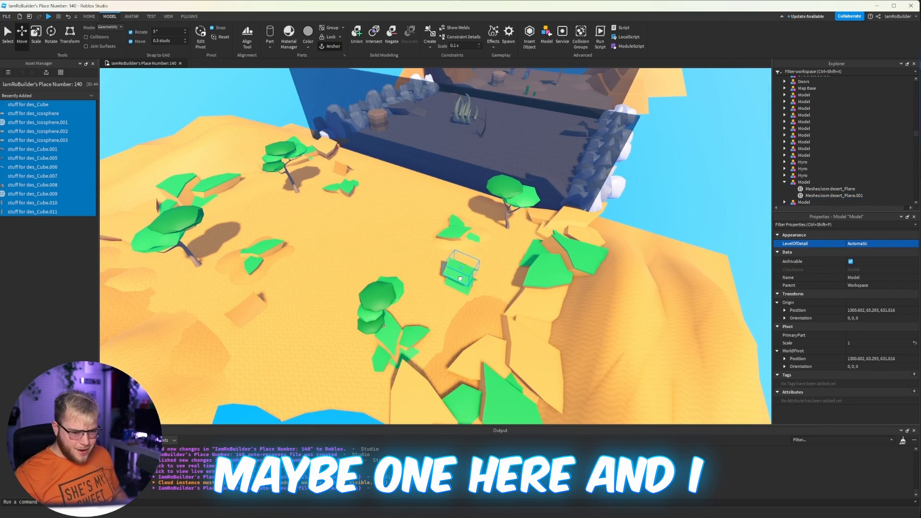
pyautogui.press('s')
pyautogui.press('a')
pyautogui.moveTo(460, 278); pyautogui.dragTo(418, 226)
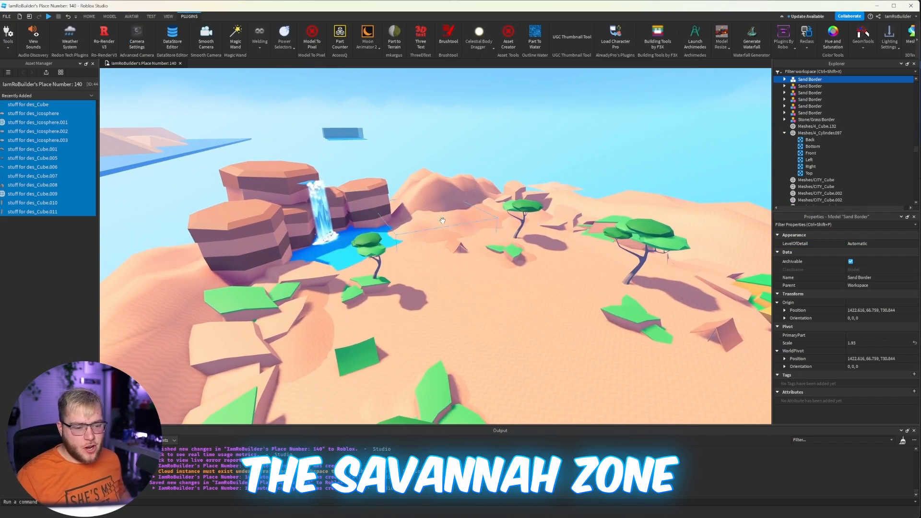
# - Duplicate the layered rock beside the pool, place the copy on the back border hill and turn it about its vertical axis
pyautogui.press('w')
pyautogui.moveTo(443, 221); pyautogui.dragTo(441, 220, button='right')
pyautogui.click(494, 242)
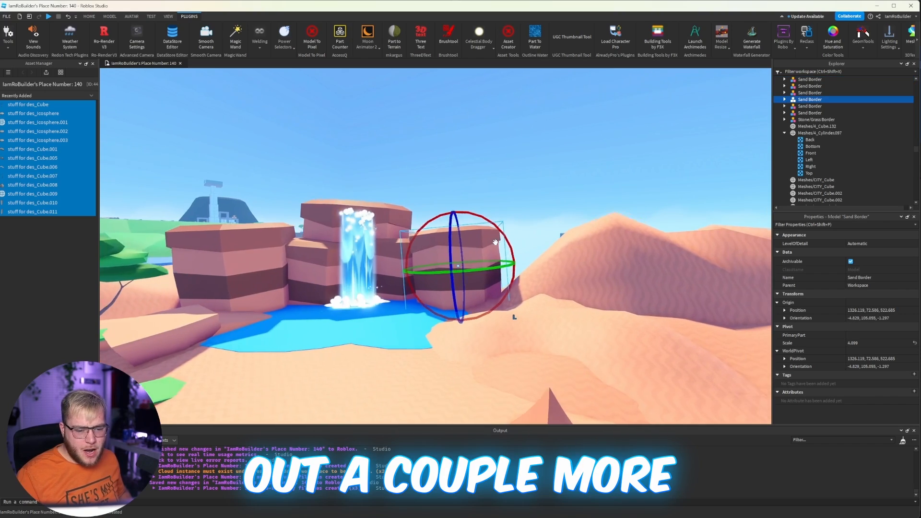
pyautogui.moveTo(494, 243); pyautogui.dragTo(495, 242, button='right')
pyautogui.hotkey('ctrl', 'd')
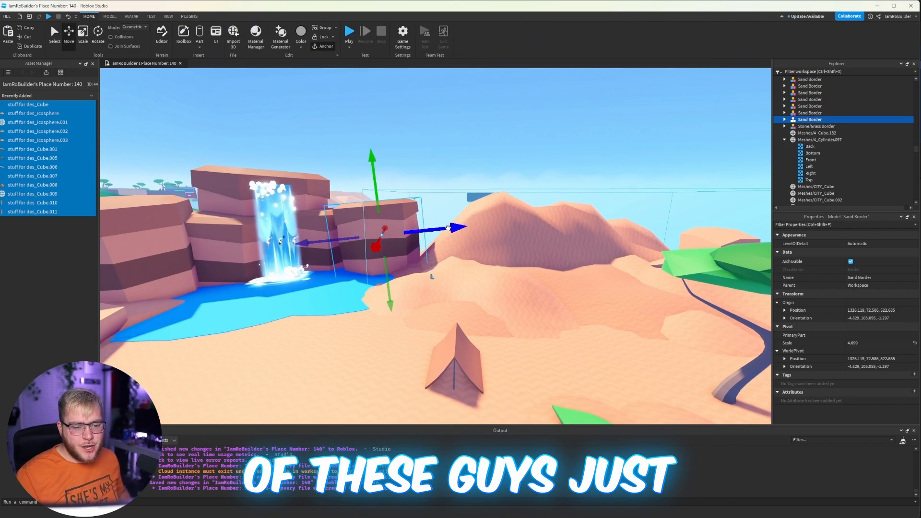
pyautogui.moveTo(448, 228); pyautogui.dragTo(587, 211)
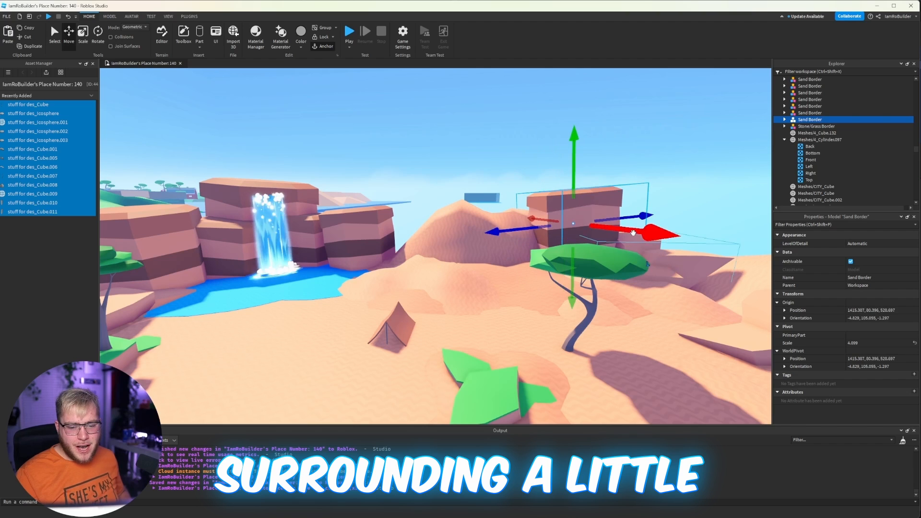
pyautogui.hotkey('ctrl', 'r')
pyautogui.moveTo(590, 205); pyautogui.dragTo(590, 205, button='right')
# - Scale the copied rock down to about 3.09, move it onto the back hill's crest and adjust its tilt
pyautogui.click(84, 37)
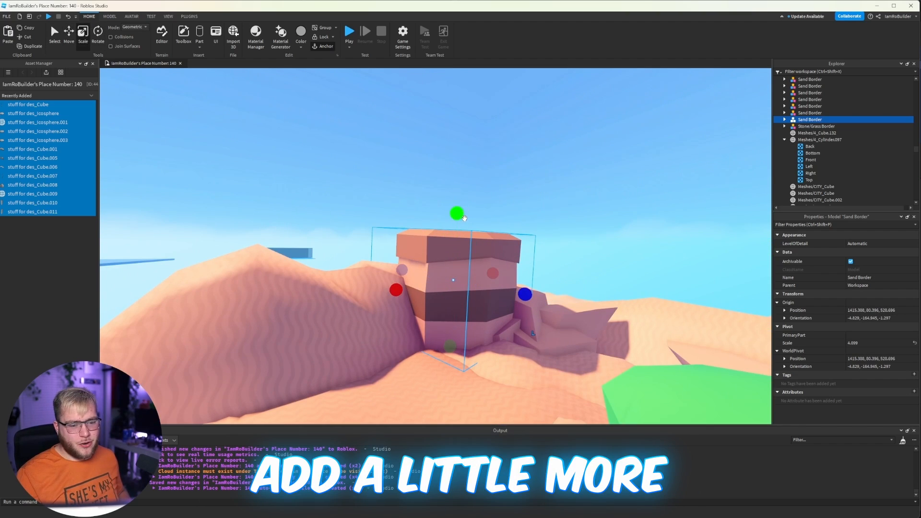
pyautogui.moveTo(464, 217); pyautogui.dragTo(454, 234)
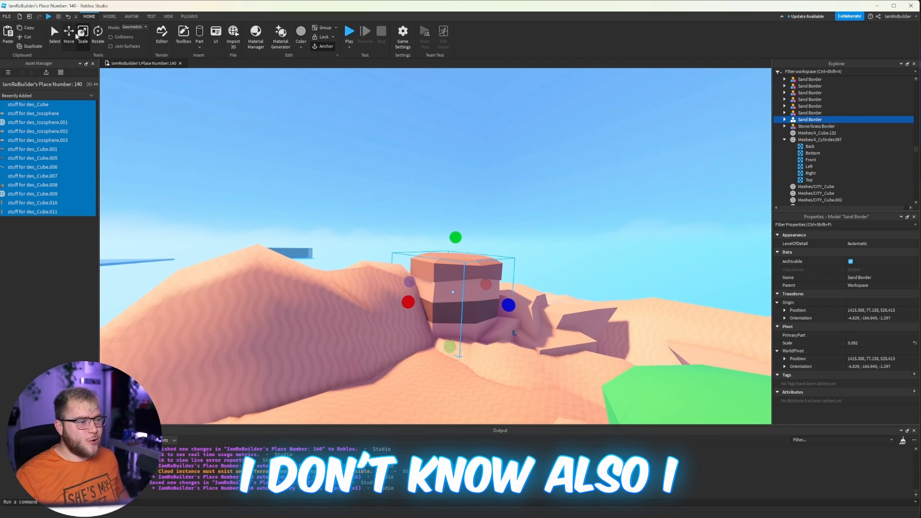
pyautogui.moveTo(427, 188); pyautogui.dragTo(426, 188, button='right')
pyautogui.press('d')
pyautogui.moveTo(427, 168); pyautogui.dragTo(430, 163)
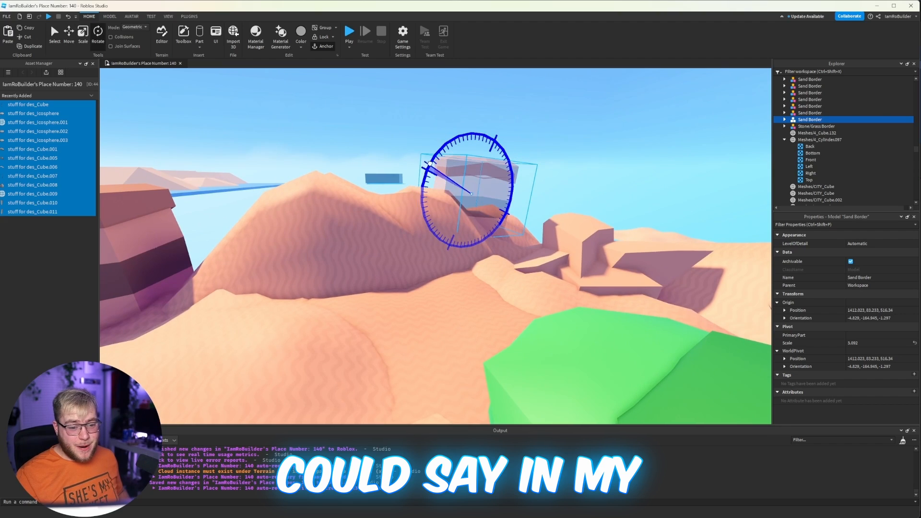
pyautogui.moveTo(514, 155); pyautogui.dragTo(515, 163)
pyautogui.press('w')
pyautogui.moveTo(507, 162)
pyautogui.mouseDown(button='right')
pyautogui.moveTo(496, 173)
pyautogui.moveTo(511, 173)
pyautogui.mouseUp(button='right')
pyautogui.press('s')
# - Duplicate the smaller rock onto the side border hill and tilt the copy 10° forward
pyautogui.hotkey('ctrl', 'd')
pyautogui.moveTo(298, 116); pyautogui.dragTo(448, 136)
pyautogui.press('s')
pyautogui.moveTo(448, 137); pyautogui.dragTo(473, 189, button='right')
pyautogui.moveTo(448, 137); pyautogui.dragTo(480, 202)
pyautogui.moveTo(522, 122); pyautogui.dragTo(514, 99)
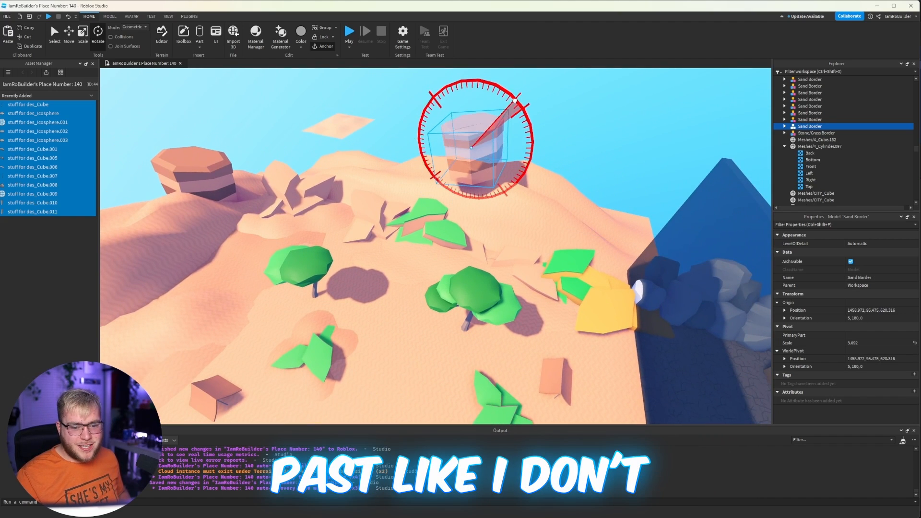
# - Sink the tilted rock into the side hill, shift it along the slope and tilt it sideways to -5°
pyautogui.click(69, 31)
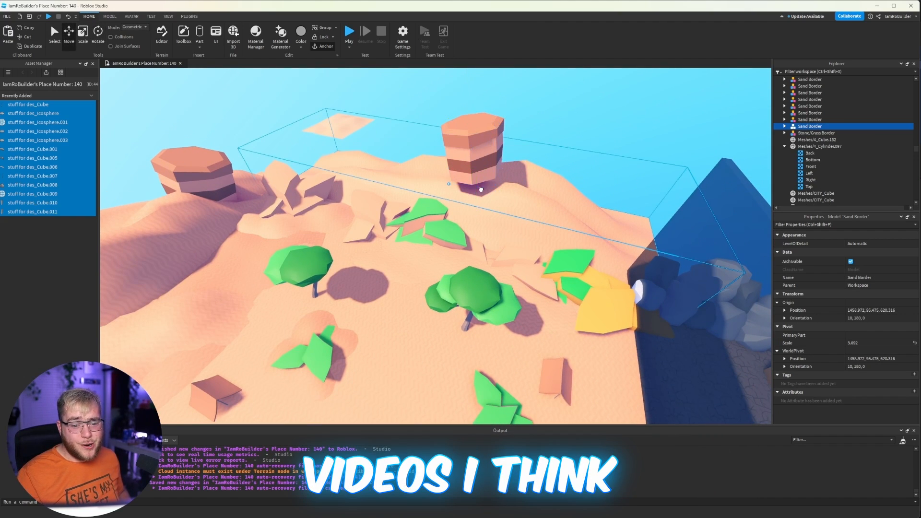
pyautogui.click(481, 189)
pyautogui.moveTo(478, 209); pyautogui.dragTo(469, 211)
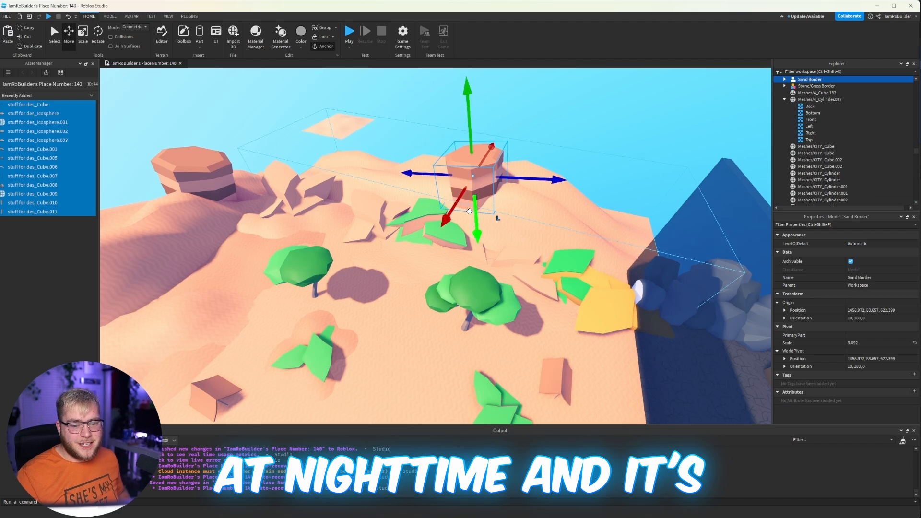
pyautogui.moveTo(467, 194); pyautogui.dragTo(559, 231, button='right')
pyautogui.press('w')
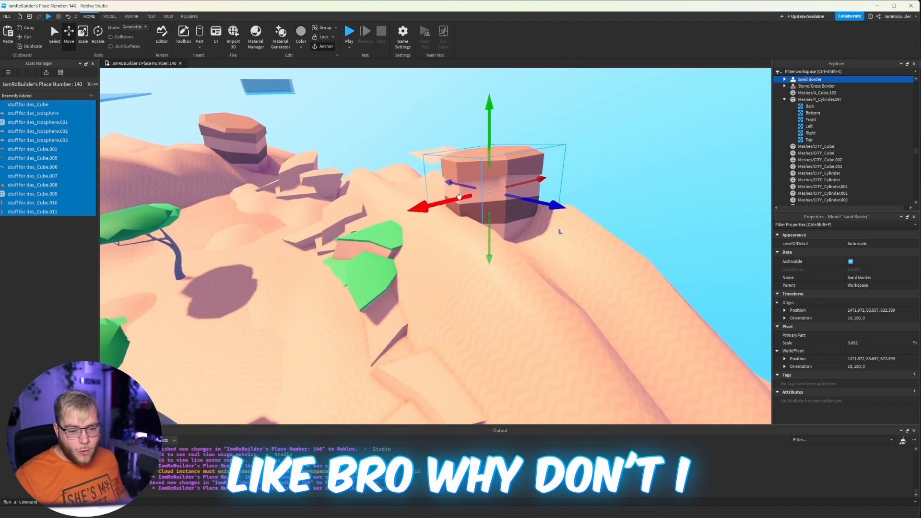
pyautogui.moveTo(444, 197); pyautogui.dragTo(410, 199)
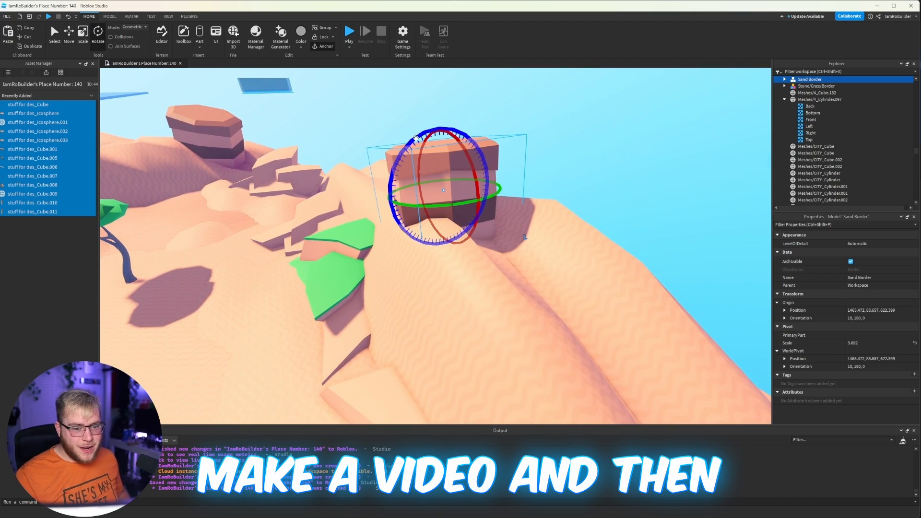
pyautogui.click(562, 132)
# - Place a copy of the tilted rock on the opposite border hill with an orientation of 10, 0, -5 and adjust its position there
pyautogui.press('s')
pyautogui.moveTo(470, 155); pyautogui.dragTo(470, 155, button='right')
pyautogui.press('w')
pyautogui.scroll(-6, 470, 155)
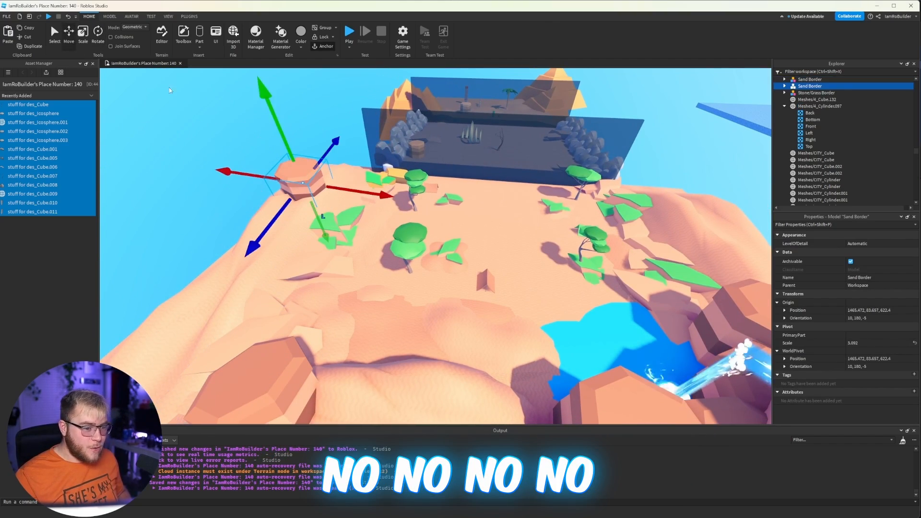
pyautogui.moveTo(343, 189); pyautogui.dragTo(527, 170)
pyautogui.moveTo(528, 170); pyautogui.dragTo(527, 170, button='right')
pyautogui.moveTo(527, 169); pyautogui.dragTo(547, 168)
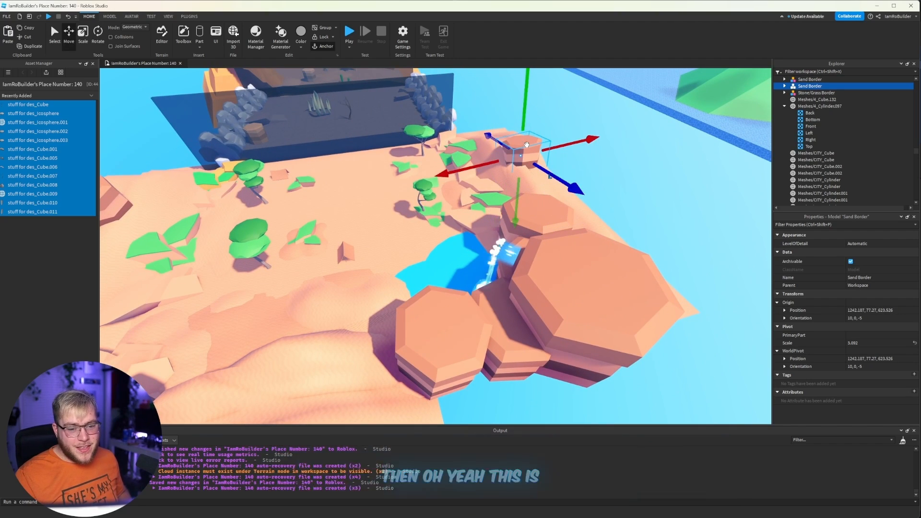
pyautogui.press('f')
pyautogui.press('w')
pyautogui.press('a')
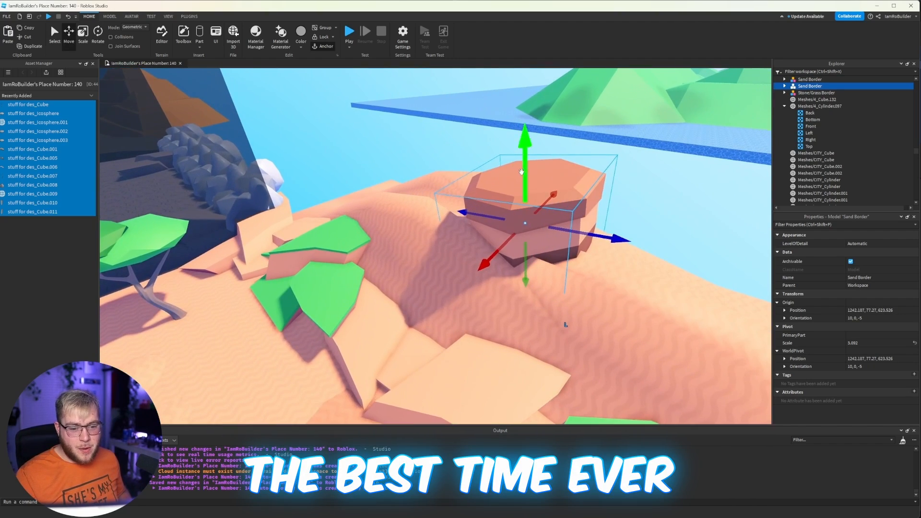
pyautogui.moveTo(523, 196); pyautogui.dragTo(454, 186)
# - Duplicate the rock on that hill, turn the copy 90° about its vertical axis and lower it right beside the first
pyautogui.press('s')
pyautogui.moveTo(525, 189); pyautogui.dragTo(525, 189, button='right')
pyautogui.press('a')
pyautogui.hotkey('ctrl', 'd')
pyautogui.hotkey('ctrl', 'r')
pyautogui.moveTo(500, 227); pyautogui.dragTo(550, 244)
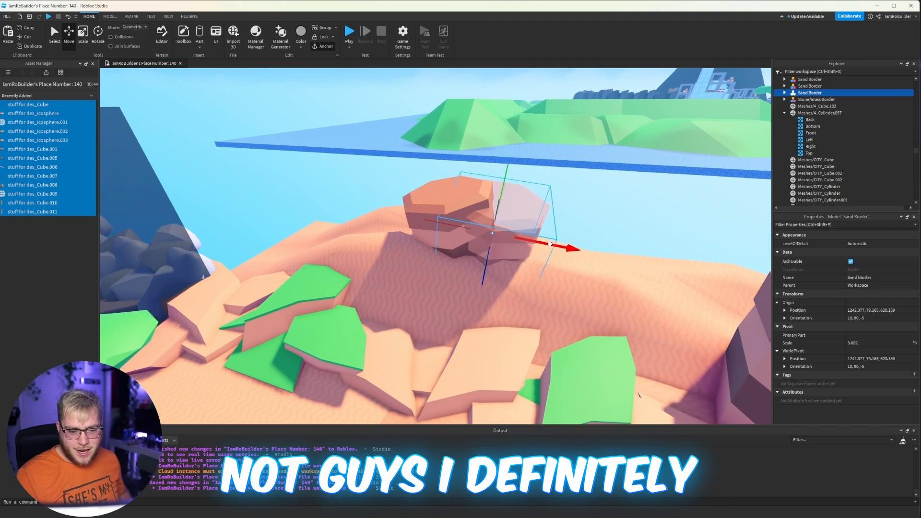
pyautogui.moveTo(517, 185); pyautogui.dragTo(496, 262)
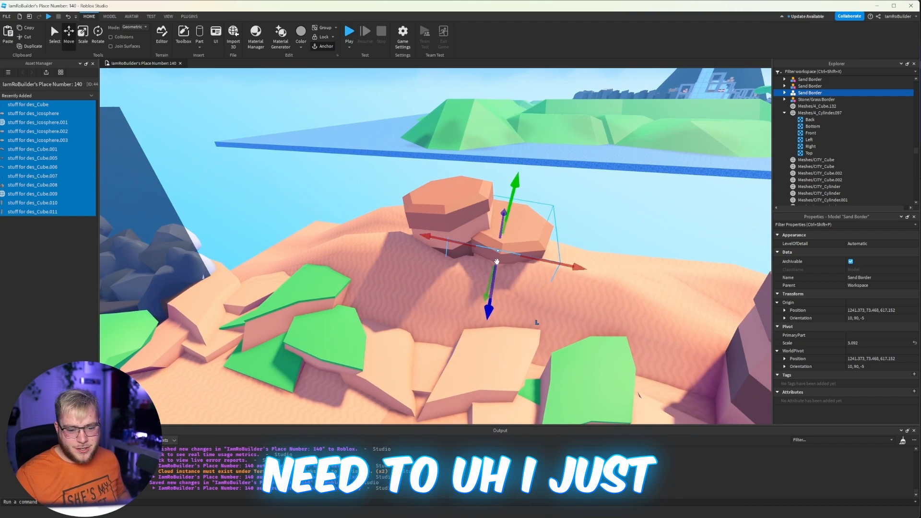
# - Examine the whole savannah zone, from the corner hill rock across to the waterfall pool
pyautogui.click(374, 224)
pyautogui.moveTo(407, 217); pyautogui.dragTo(407, 220, button='right')
pyautogui.press('s')
pyautogui.press('a')
pyautogui.click(403, 131)
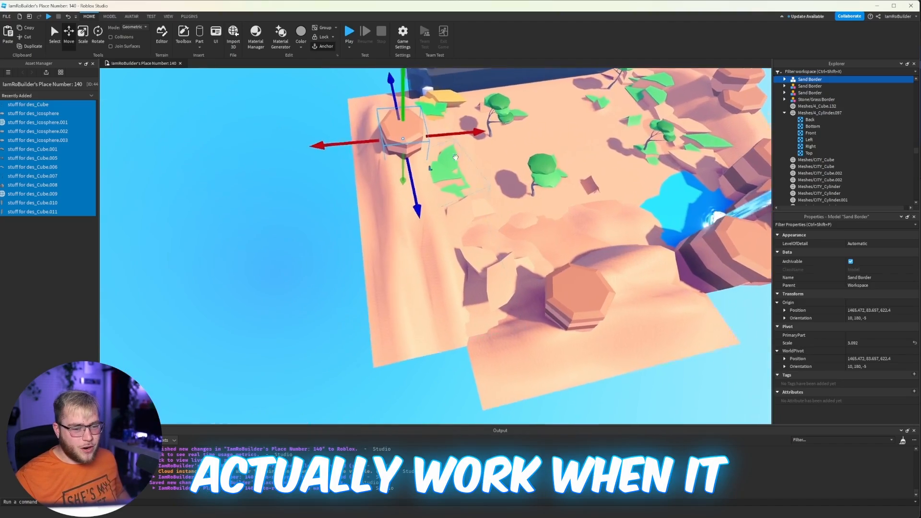
pyautogui.moveTo(455, 157); pyautogui.dragTo(455, 157, button='right')
pyautogui.press('w')
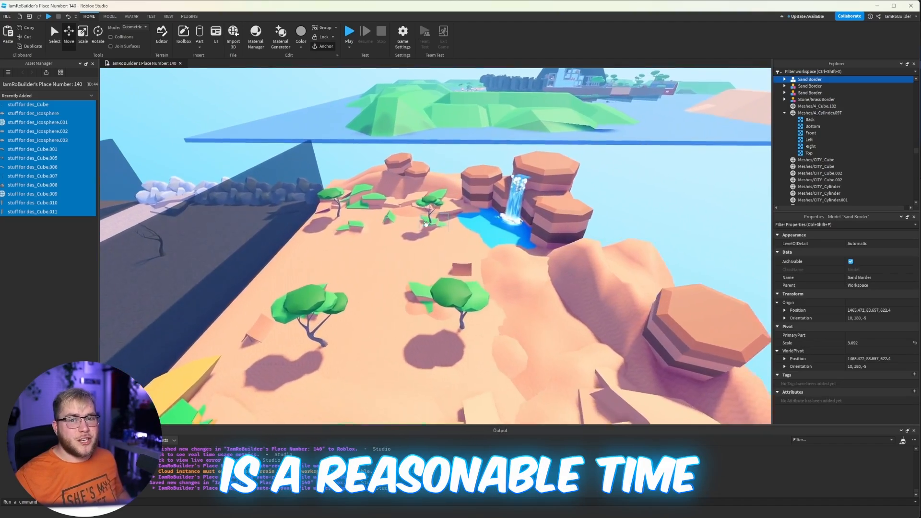
pyautogui.press('w')
pyautogui.moveTo(422, 227); pyautogui.dragTo(425, 232, button='right')
pyautogui.press('s')
pyautogui.press('a')
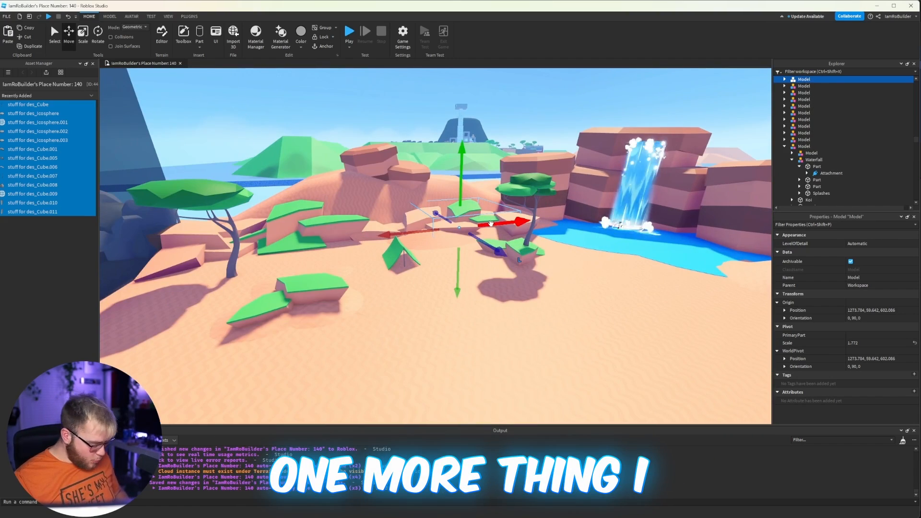
# - Enlarge the green-topped rock model to a scale of about 4.85 and move it behind the border hill as a backdrop wall
pyautogui.moveTo(460, 177); pyautogui.dragTo(351, 97)
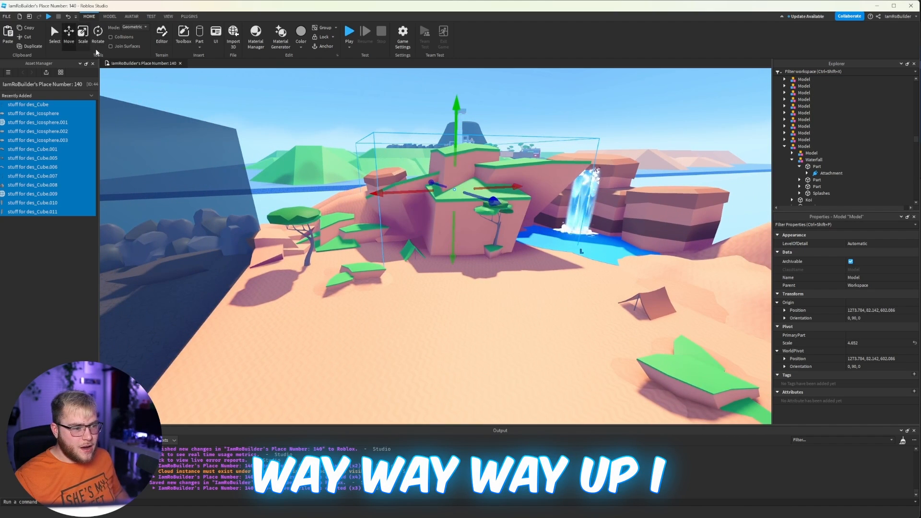
pyautogui.hotkey('ctrl', 'r')
pyautogui.moveTo(478, 196); pyautogui.dragTo(424, 182)
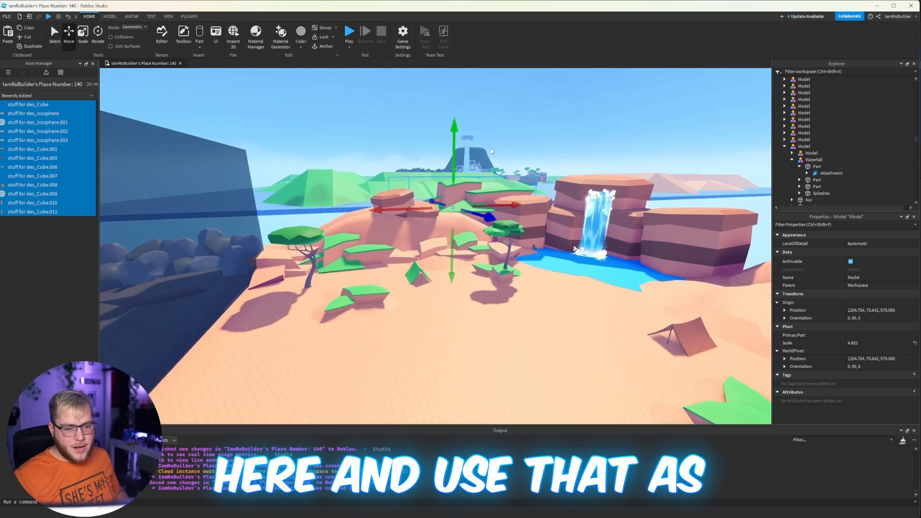
pyautogui.press('w')
pyautogui.moveTo(491, 152); pyautogui.dragTo(493, 151, button='right')
pyautogui.press('s')
pyautogui.press('d')
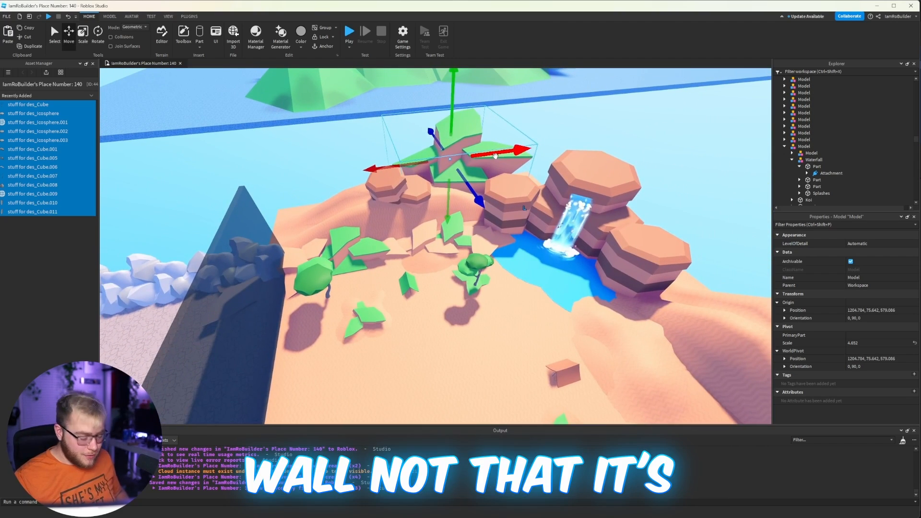
# - Place rotated copies of the enlarged green-topped rocks outside the border, at the zone's corner and behind the hill past the waterfall
pyautogui.moveTo(326, 245); pyautogui.dragTo(328, 243)
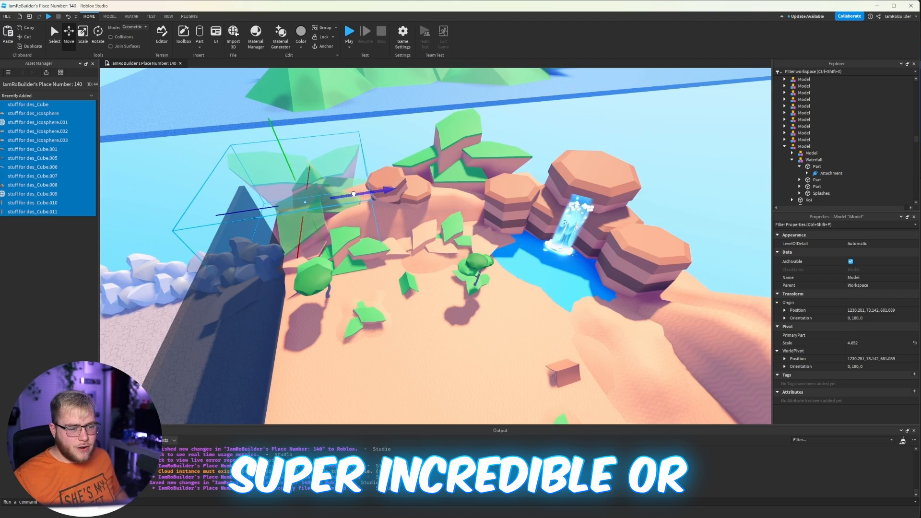
pyautogui.moveTo(354, 193); pyautogui.dragTo(356, 192)
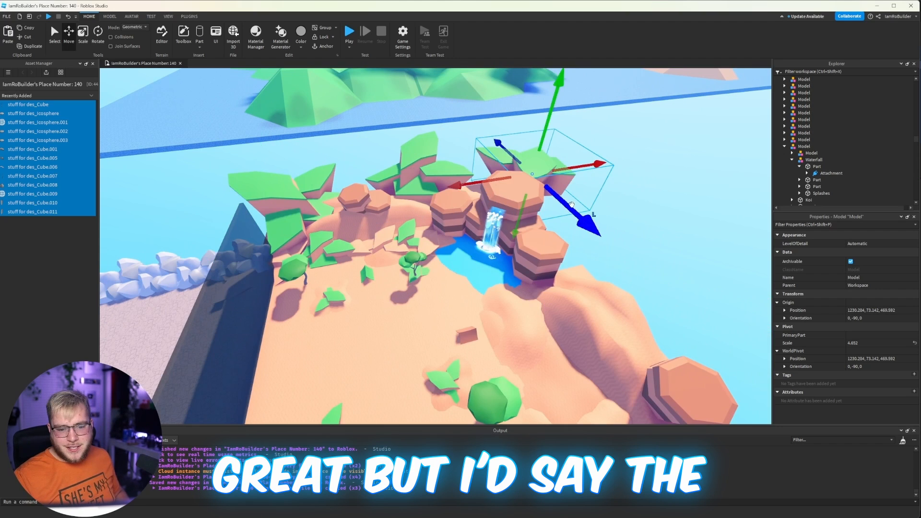
pyautogui.moveTo(582, 222); pyautogui.dragTo(577, 193)
pyautogui.moveTo(521, 217); pyautogui.dragTo(468, 220)
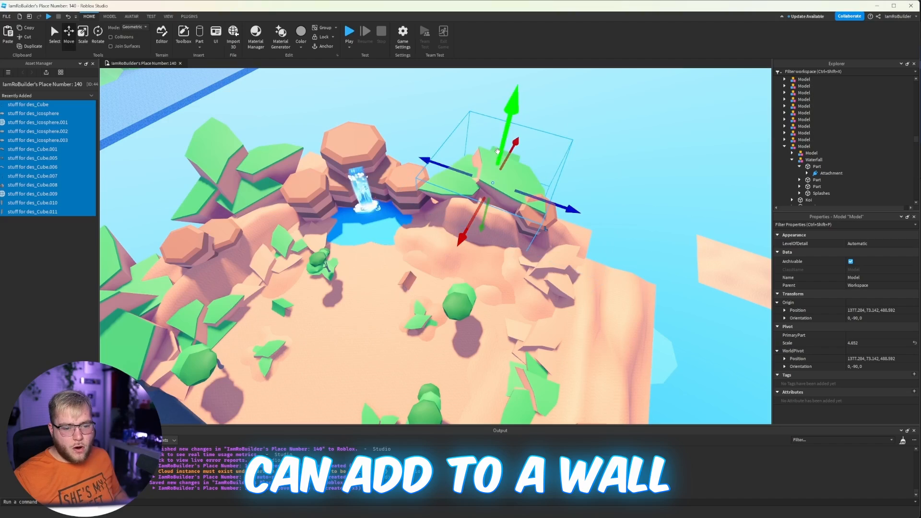
pyautogui.moveTo(497, 151); pyautogui.dragTo(499, 143)
pyautogui.press('w')
pyautogui.moveTo(462, 189); pyautogui.dragTo(462, 189, button='right')
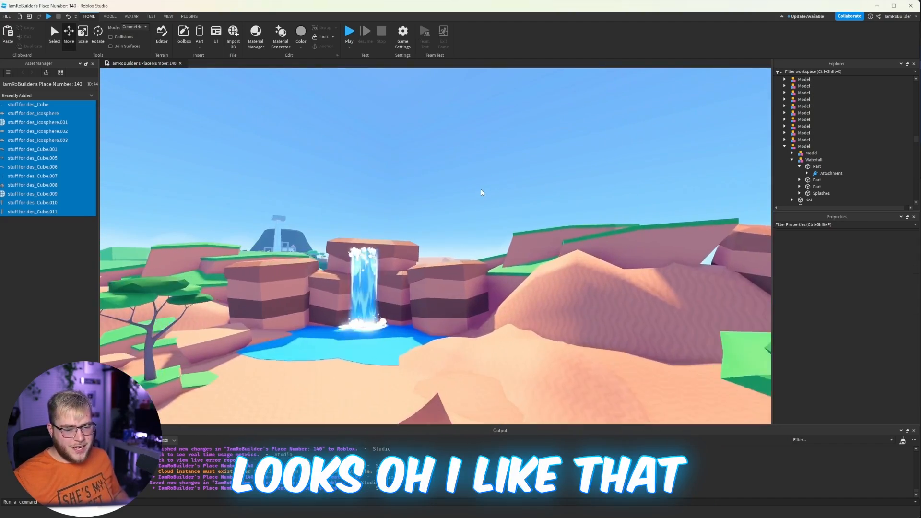
# - Scatter X Marks The Spot models over the savannah's open sand with the Brushtool brush, from the waterfall side to the green bushes
pyautogui.press('w')
pyautogui.press('s')
pyautogui.moveTo(483, 191); pyautogui.dragTo(479, 170, button='right')
pyautogui.press('s')
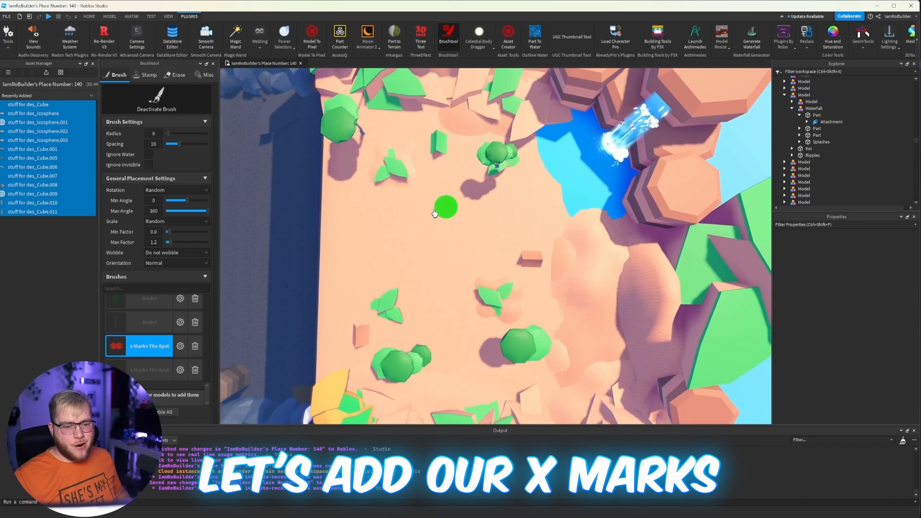
pyautogui.press('w')
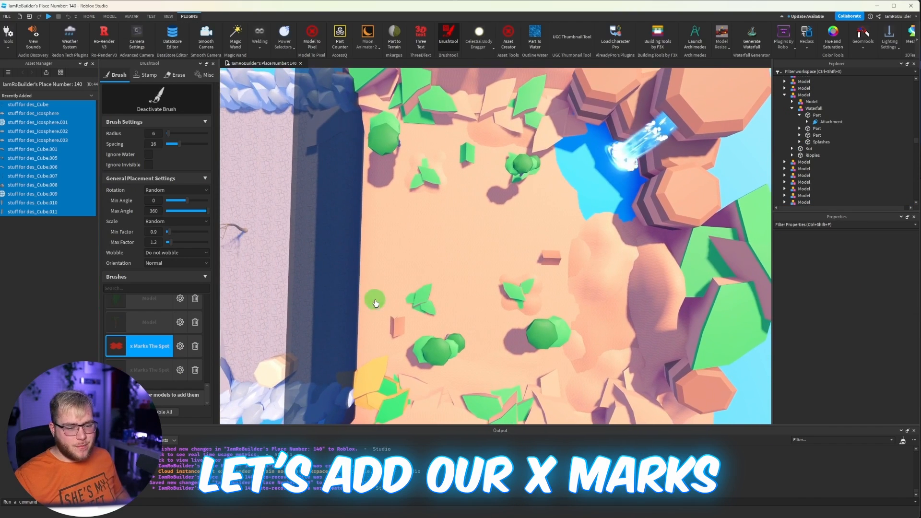
pyautogui.click(432, 269)
pyautogui.moveTo(451, 158); pyautogui.dragTo(545, 216)
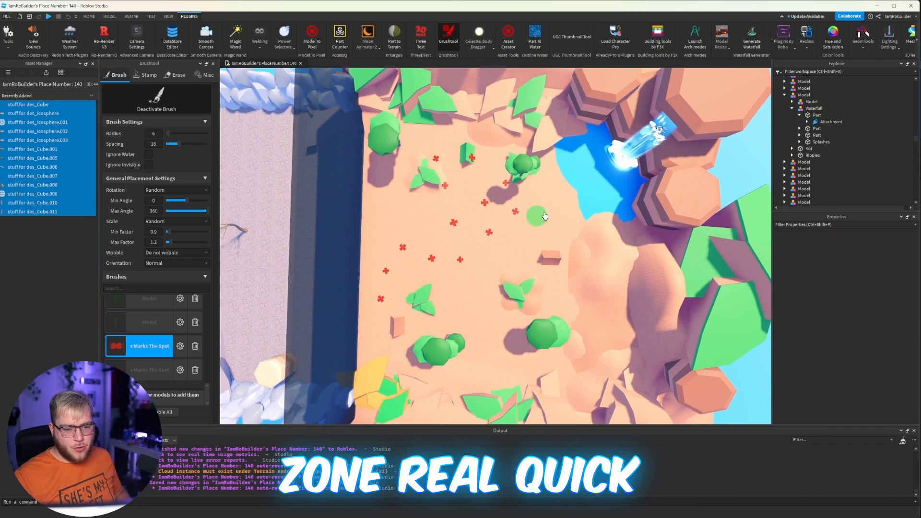
pyautogui.moveTo(461, 338); pyautogui.dragTo(468, 363)
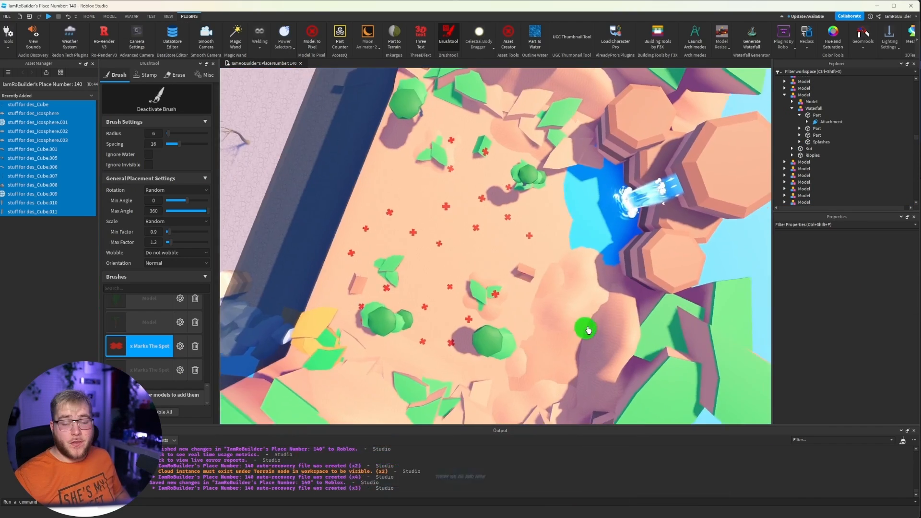
# - Enlarge the tan layered Sand Border rock in the wasteland's corner to a scale of about 4.8
pyautogui.moveTo(585, 330); pyautogui.dragTo(555, 305, button='right')
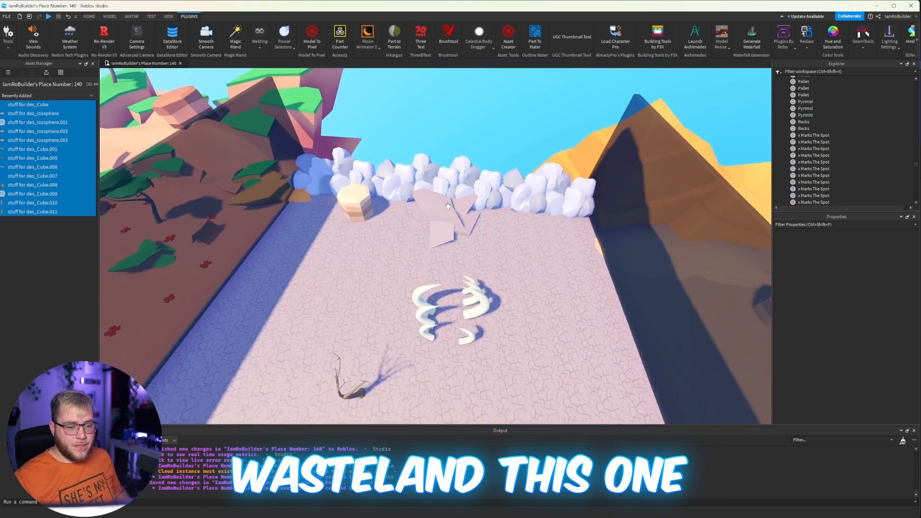
pyautogui.press('w')
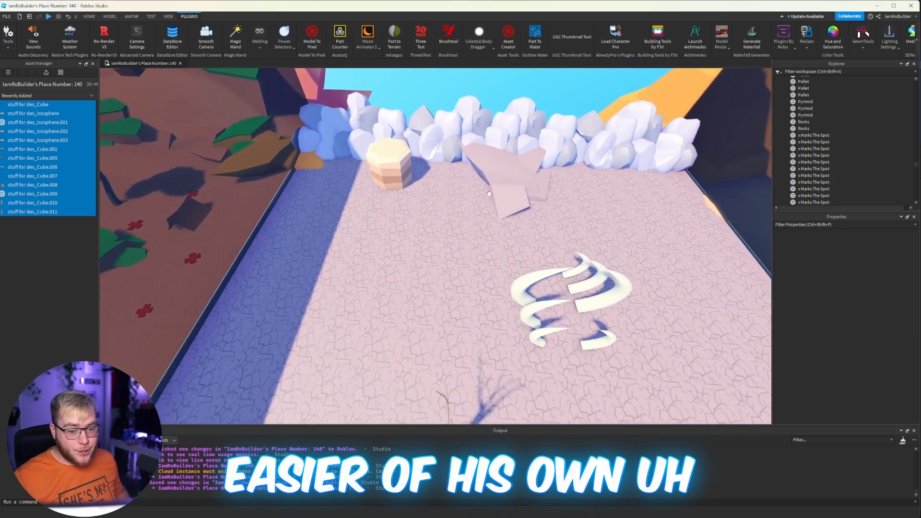
pyautogui.click(474, 179)
pyautogui.press('w')
pyautogui.click(316, 162)
pyautogui.moveTo(317, 162); pyautogui.dragTo(295, 144, button='right')
pyautogui.press('w')
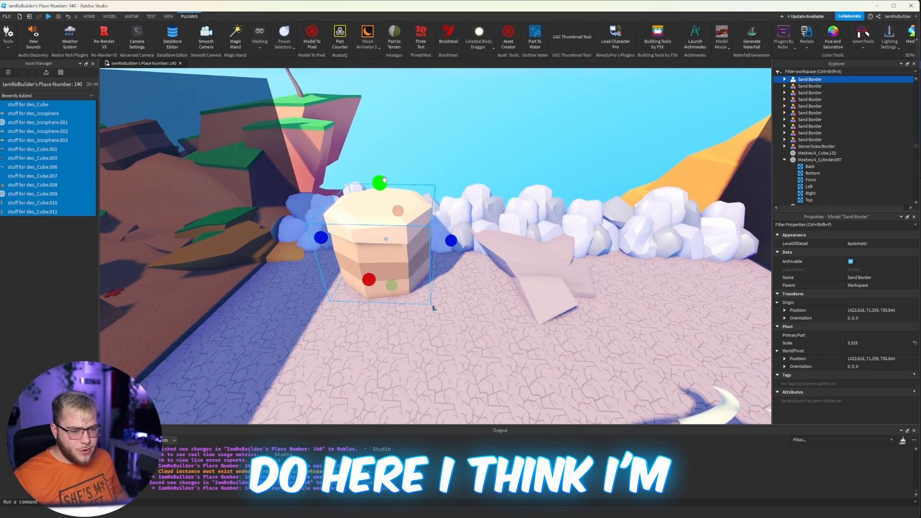
pyautogui.moveTo(383, 180); pyautogui.dragTo(382, 142)
pyautogui.press('s')
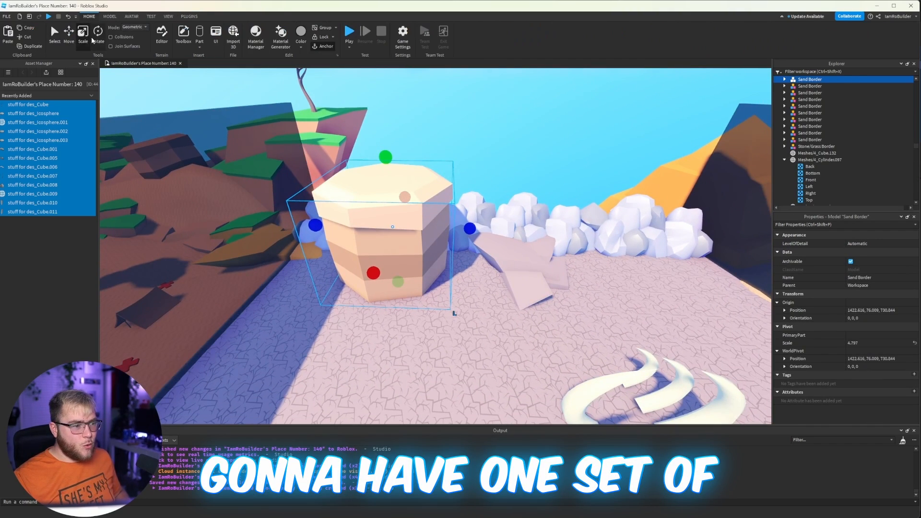
# - Move the enlarged rock behind the white border rocks, tilted 10°, and place a duplicate turned 180° at the border's other end
pyautogui.moveTo(382, 265); pyautogui.dragTo(420, 190)
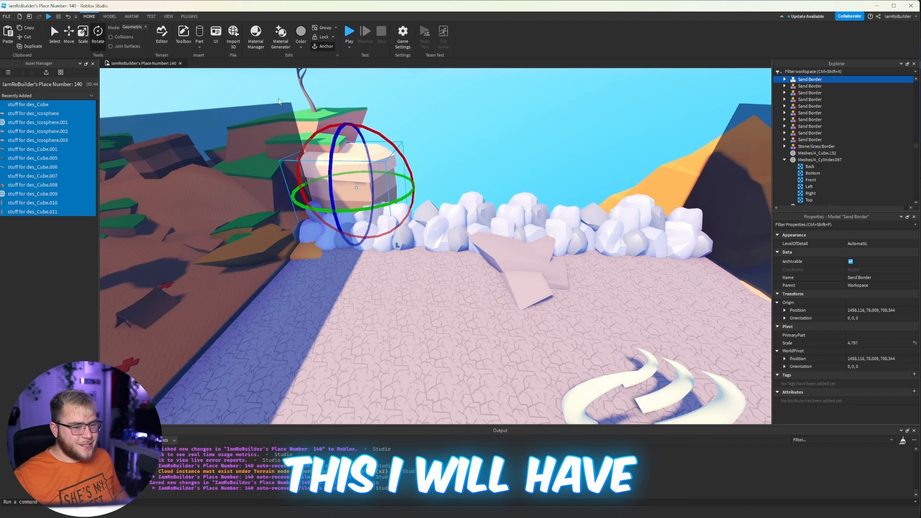
pyautogui.moveTo(331, 213); pyautogui.dragTo(335, 209)
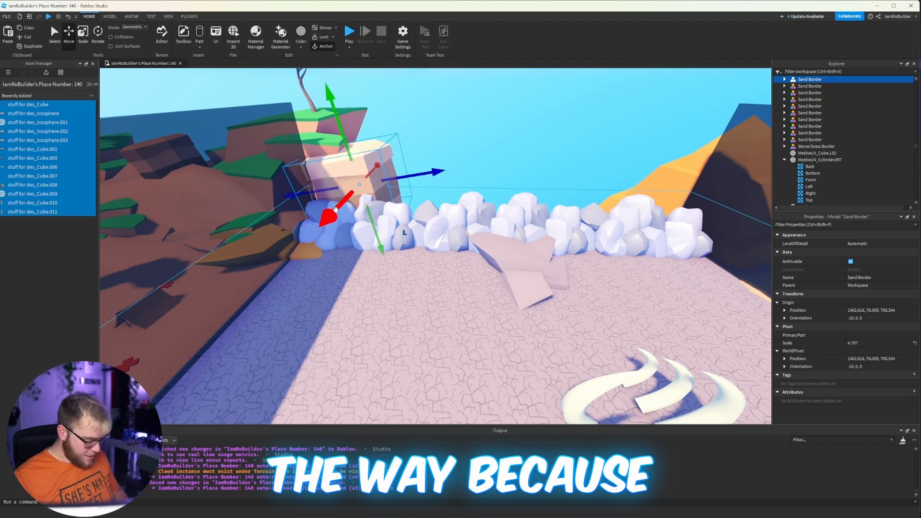
pyautogui.hotkey('ctrl', 'd')
pyautogui.hotkey('ctrl', 'r')
pyautogui.hotkey('ctrl', 'r')
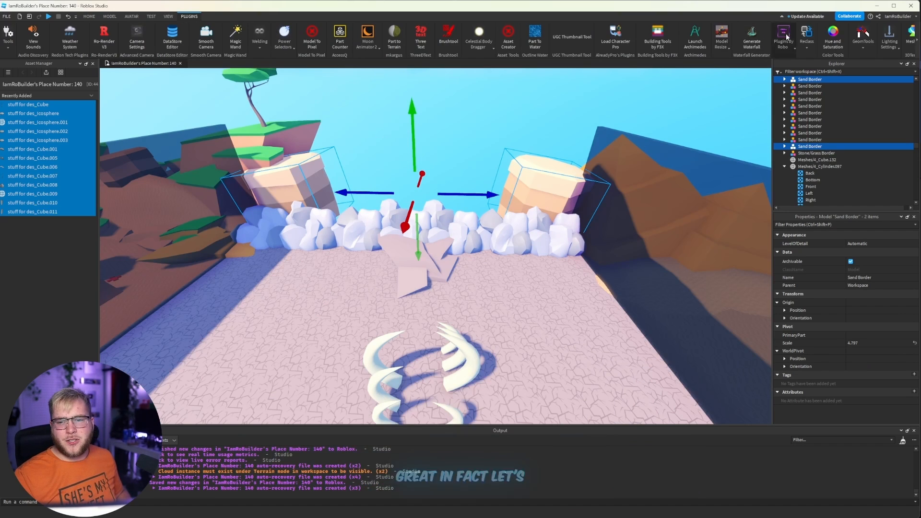
# - Recolour both tan rocks with hue -13 and saturation -37, and line up copies behind the wasteland's two white rock borders
pyautogui.click(832, 33)
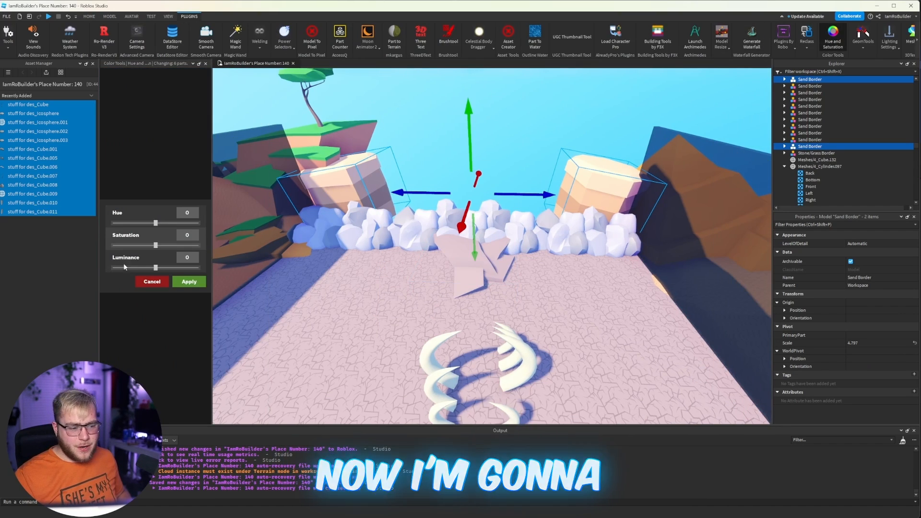
pyautogui.moveTo(156, 246); pyautogui.dragTo(146, 246)
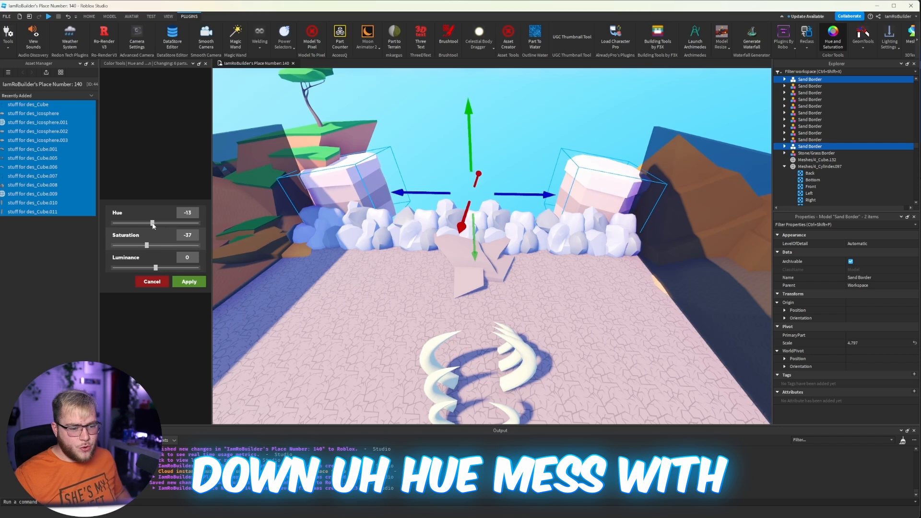
pyautogui.moveTo(153, 226); pyautogui.dragTo(155, 226)
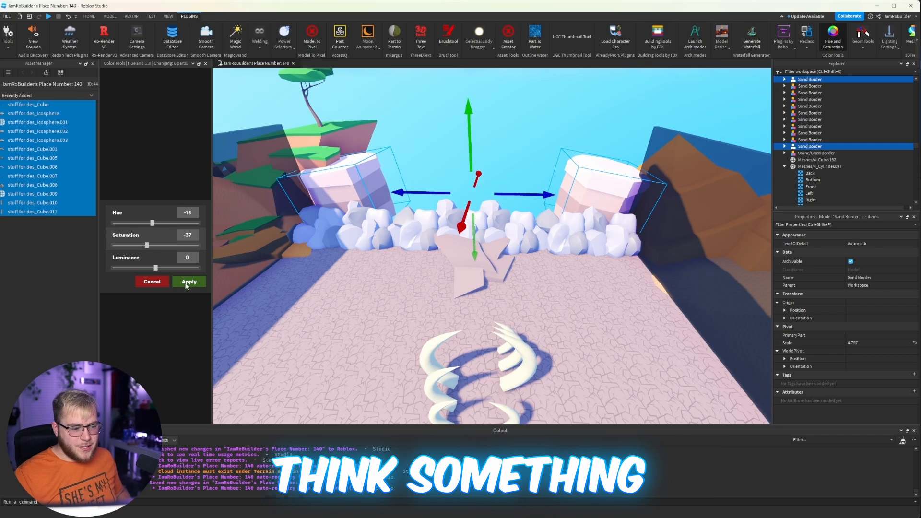
pyautogui.click(186, 283)
pyautogui.click(497, 127)
pyautogui.click(537, 187)
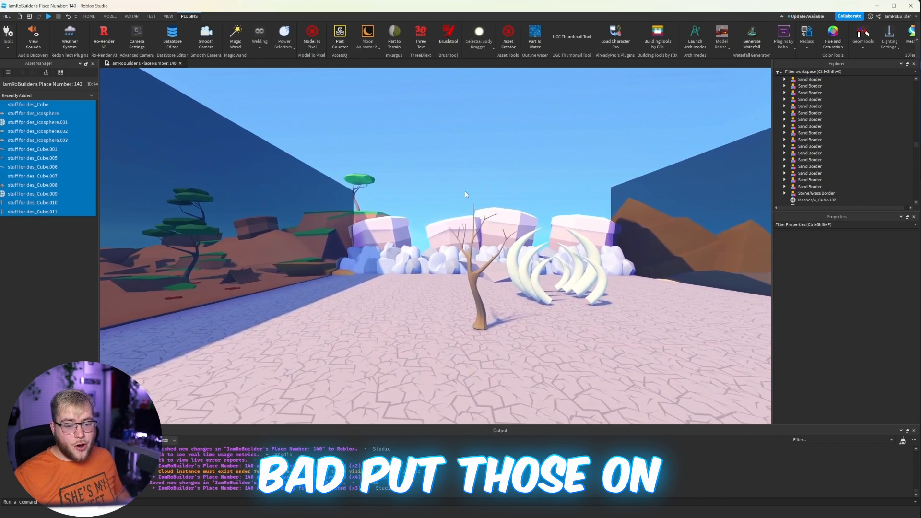
# - Move the rib bones to the wasteland corner on the savannah side, near the white border rocks, and rotate them at an angle
pyautogui.scroll(3, 464, 191)
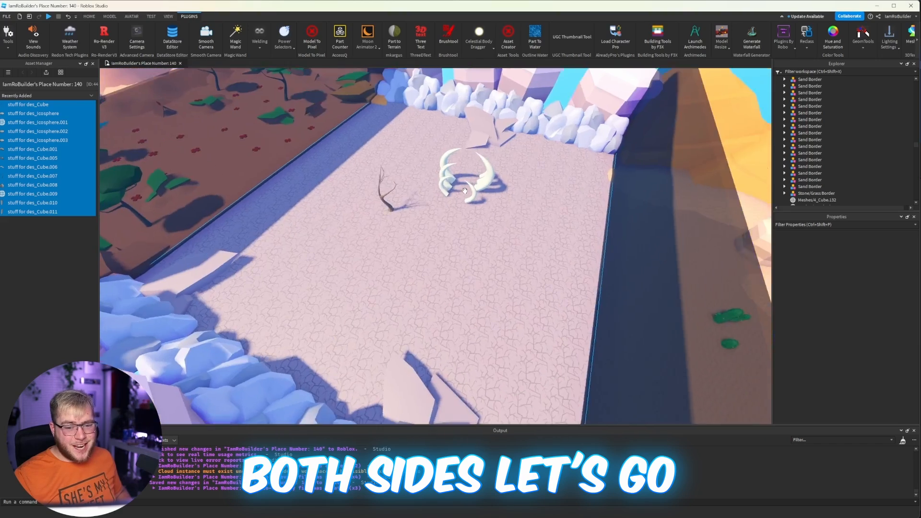
pyautogui.click(462, 173)
pyautogui.press('a')
pyautogui.moveTo(461, 174); pyautogui.dragTo(422, 171)
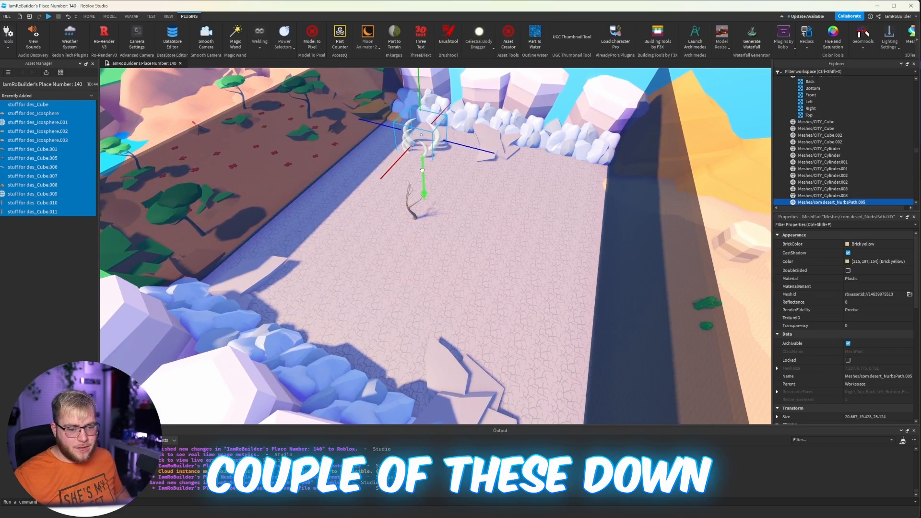
pyautogui.click(89, 16)
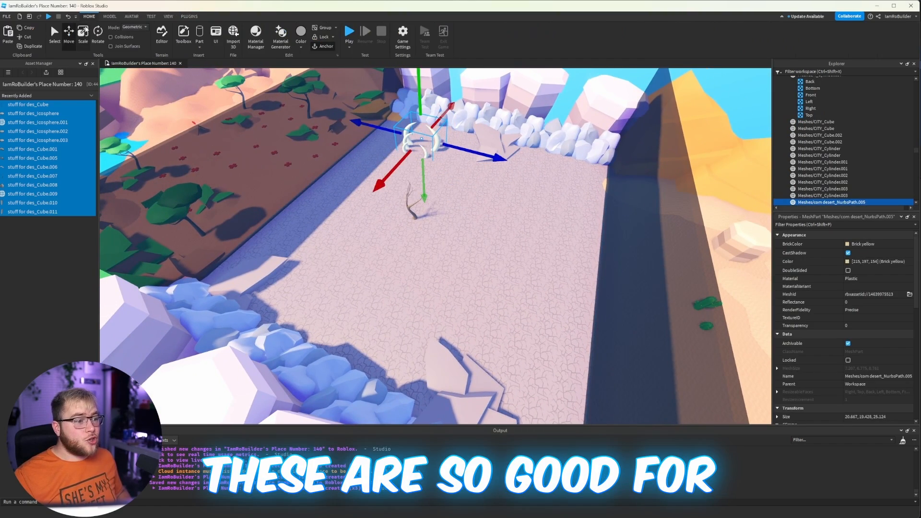
pyautogui.press('w')
pyautogui.moveTo(207, 103); pyautogui.dragTo(307, 72, button='right')
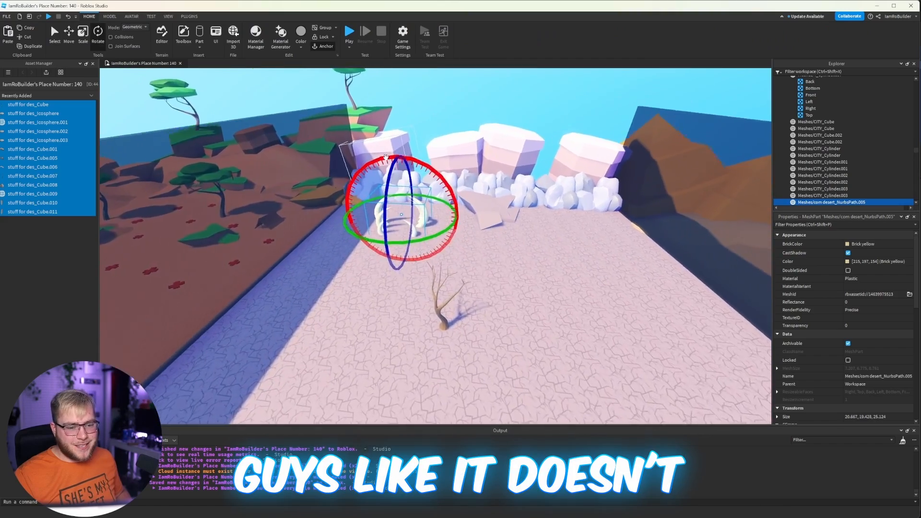
pyautogui.moveTo(436, 230); pyautogui.dragTo(442, 219)
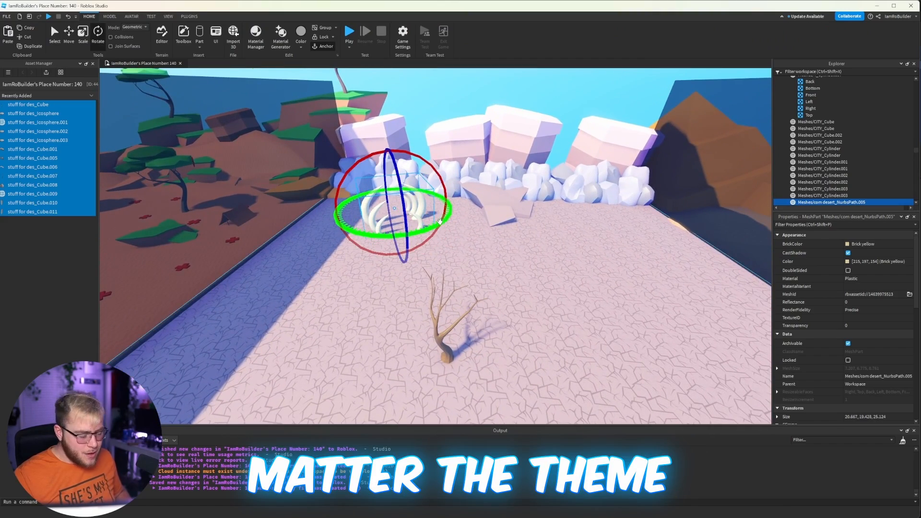
pyautogui.hotkey('ctrl', 'l')
pyautogui.click(68, 38)
pyautogui.moveTo(324, 156); pyautogui.dragTo(343, 179, button='right')
pyautogui.press('s')
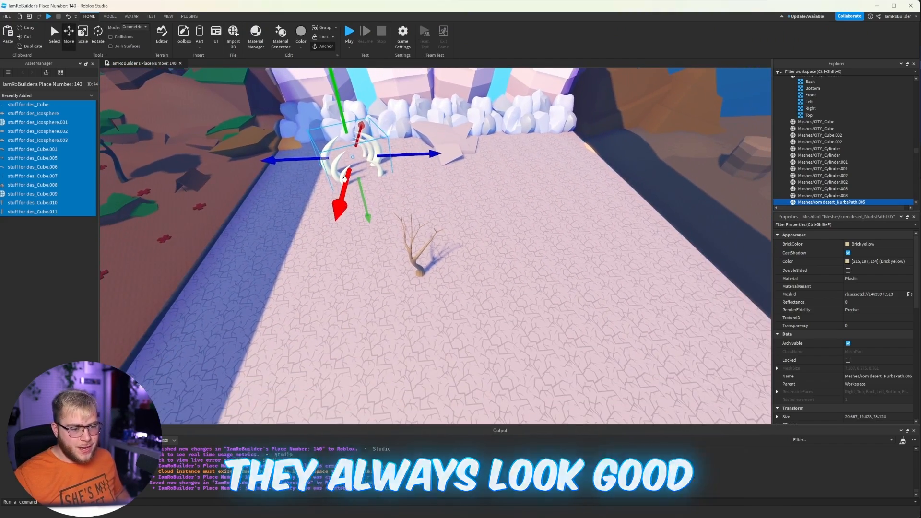
# - Place a duplicate of the rib bones by the opposite white border, between the two slabs, turned about its vertical axis
pyautogui.hotkey('ctrl', 'd')
pyautogui.moveTo(344, 179); pyautogui.dragTo(344, 216)
pyautogui.moveTo(344, 181); pyautogui.dragTo(344, 216, button='right')
pyautogui.press('s')
pyautogui.moveTo(345, 216); pyautogui.dragTo(356, 224)
pyautogui.moveTo(345, 216); pyautogui.dragTo(356, 224, button='right')
pyautogui.moveTo(357, 225); pyautogui.dragTo(356, 227)
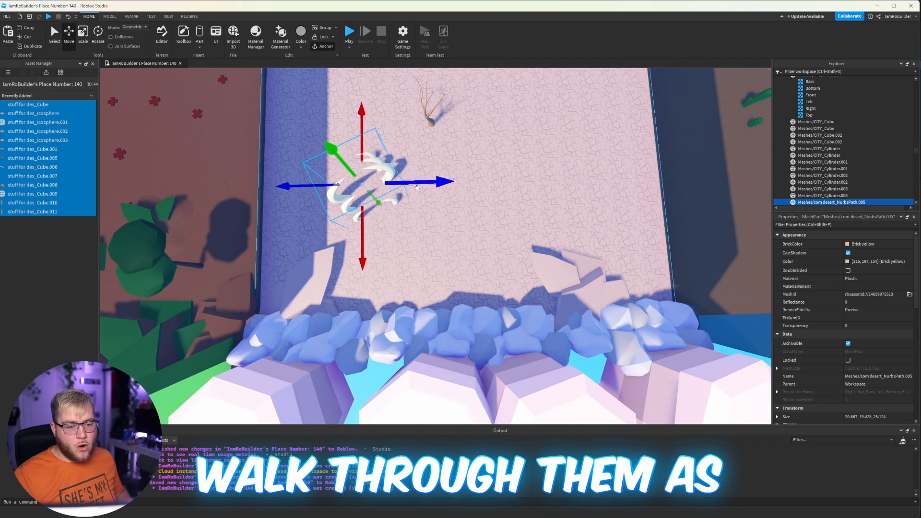
pyautogui.moveTo(459, 225); pyautogui.dragTo(456, 298)
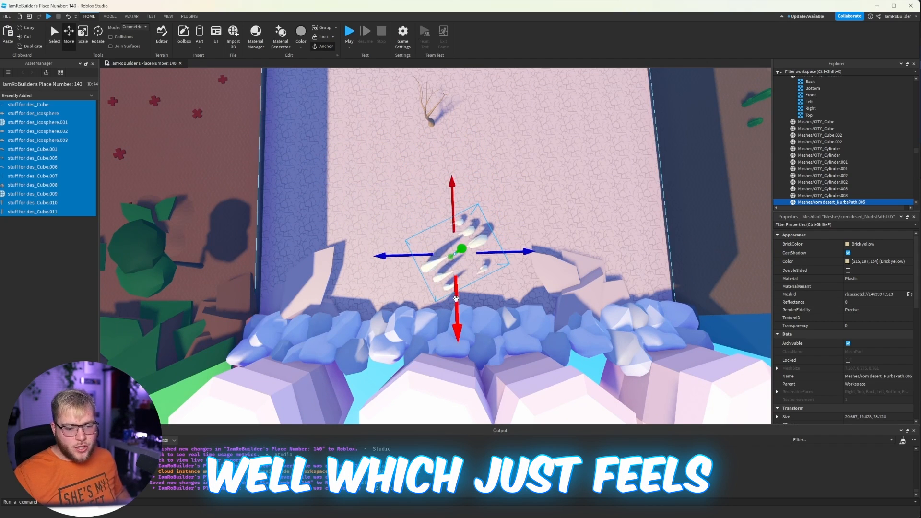
pyautogui.click(103, 45)
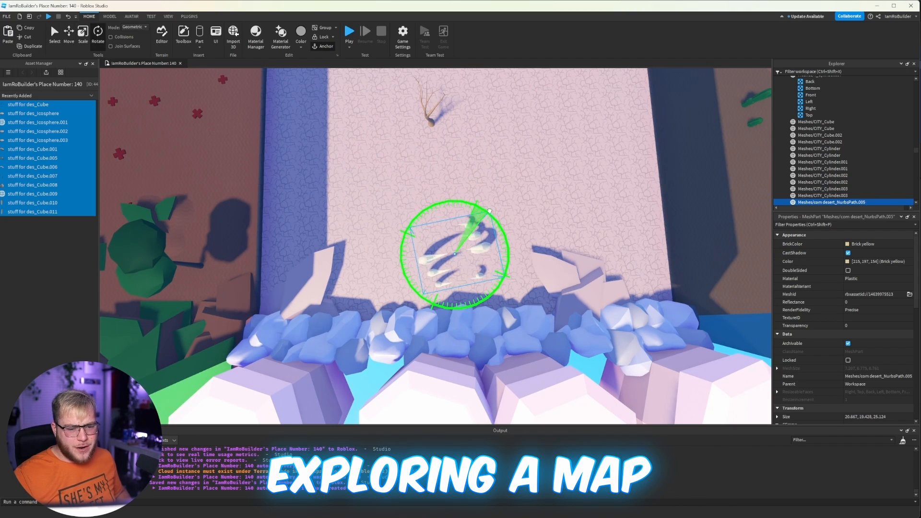
pyautogui.moveTo(495, 216); pyautogui.dragTo(495, 216)
# - Enlarge the bare tree to about 15.8 × 39.7 × 21.3 studs and move it near the corner slab, beside the copied rib bones
pyautogui.moveTo(496, 177); pyautogui.dragTo(455, 178, button='right')
pyautogui.click(410, 155)
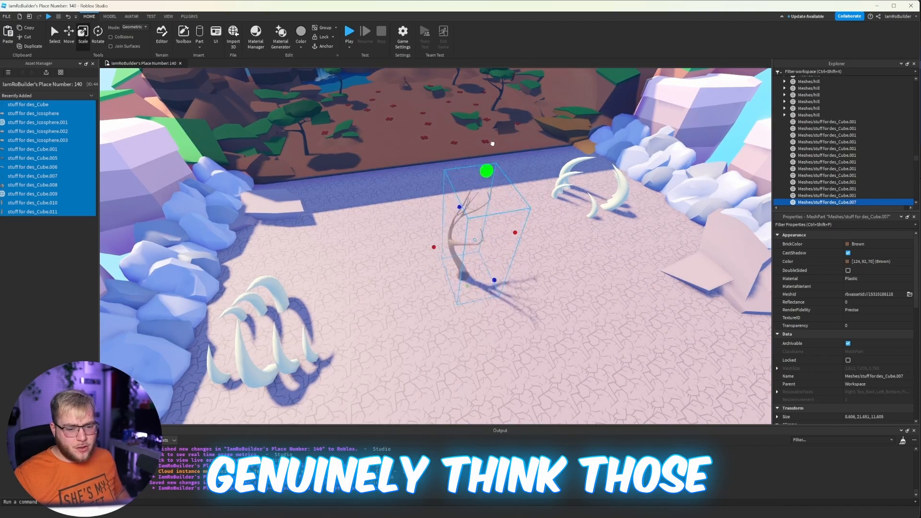
pyautogui.keyDown('ctrl'); pyautogui.moveTo(492, 144); pyautogui.dragTo(428, 154); pyautogui.keyUp('ctrl')
pyautogui.moveTo(372, 174); pyautogui.dragTo(378, 181, button='right')
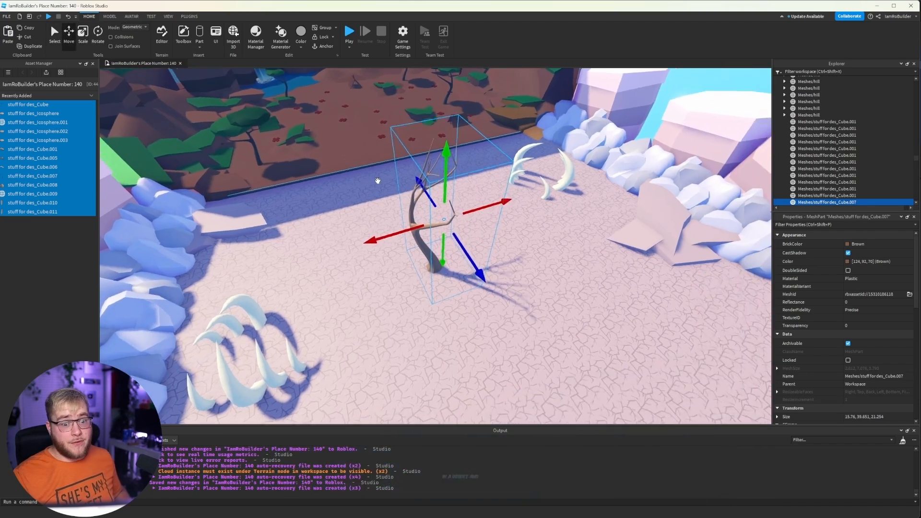
pyautogui.scroll(-5, 378, 180)
pyautogui.moveTo(458, 259); pyautogui.dragTo(372, 262)
pyautogui.press('w')
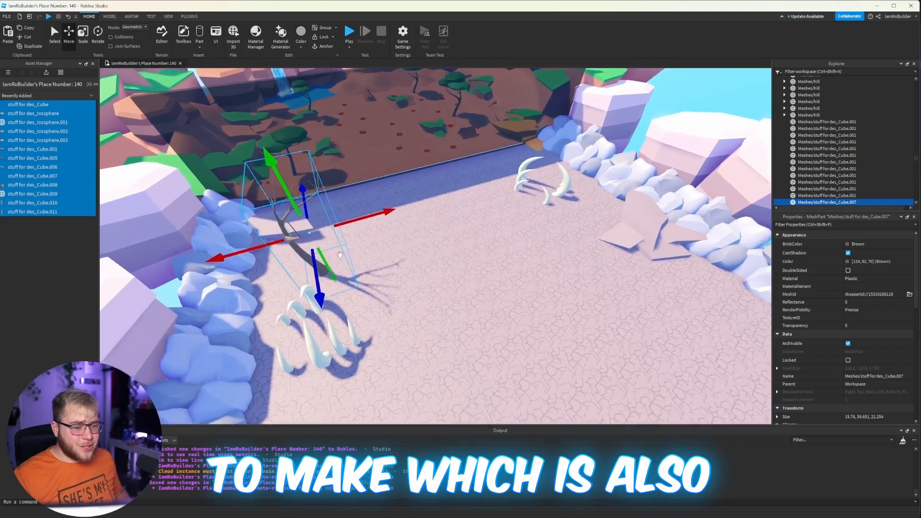
# - Shorten the bare tree to a height of about 28 studs, keeping its width, so it looks thicker
pyautogui.click(83, 35)
pyautogui.moveTo(289, 139); pyautogui.dragTo(269, 138, button='right')
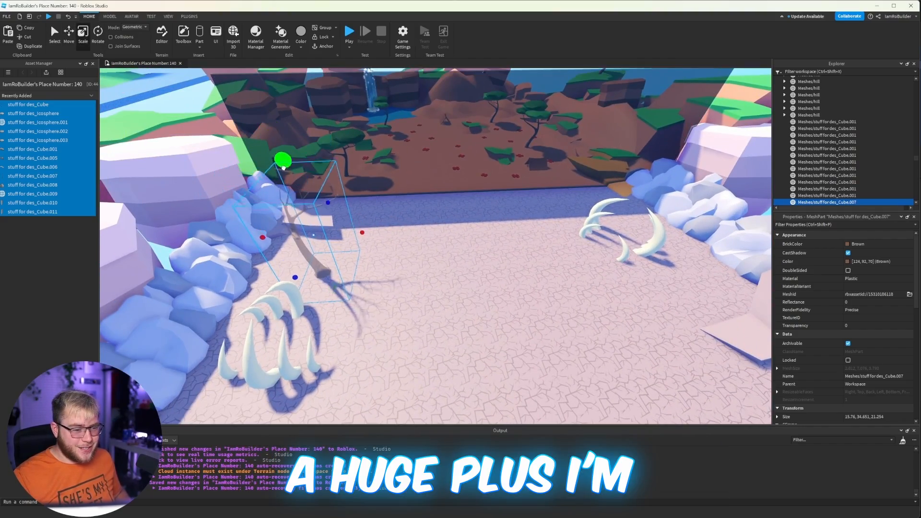
pyautogui.moveTo(283, 163); pyautogui.dragTo(286, 188)
pyautogui.scroll(5, 336, 216)
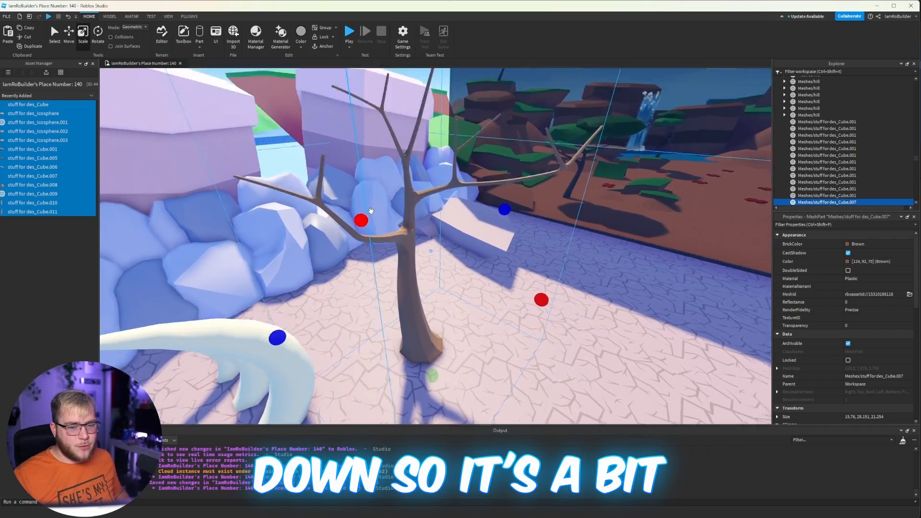
pyautogui.scroll(-3, 335, 196)
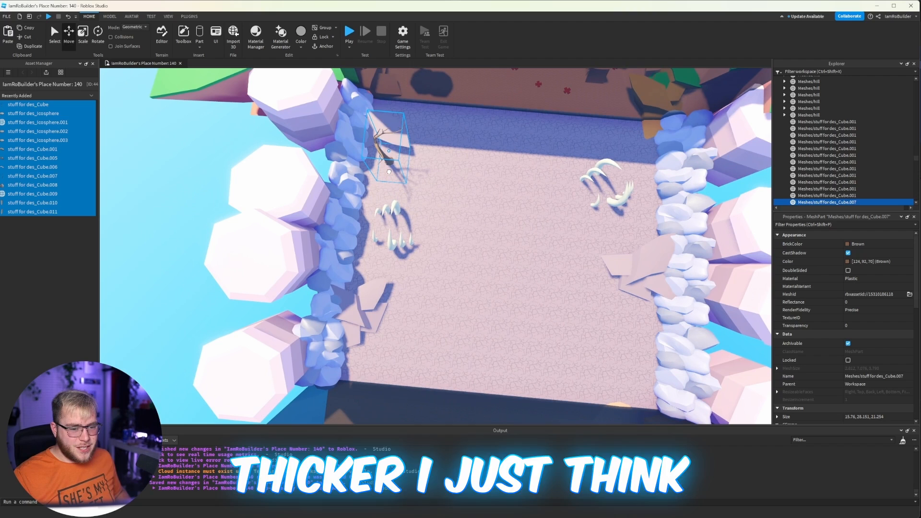
# - Place differently rotated copies of the shortened bare tree near the wasteland's three other corners
pyautogui.hotkey('ctrl', '2')
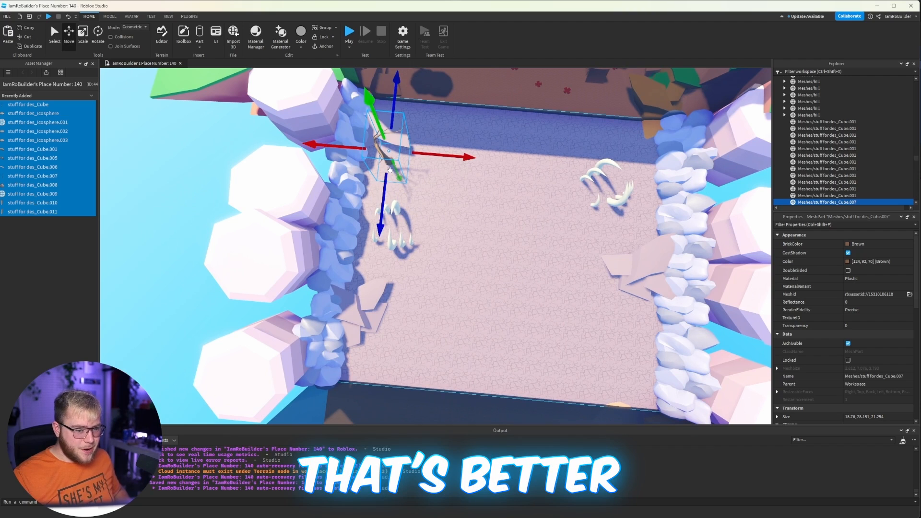
pyautogui.moveTo(384, 154); pyautogui.dragTo(560, 159)
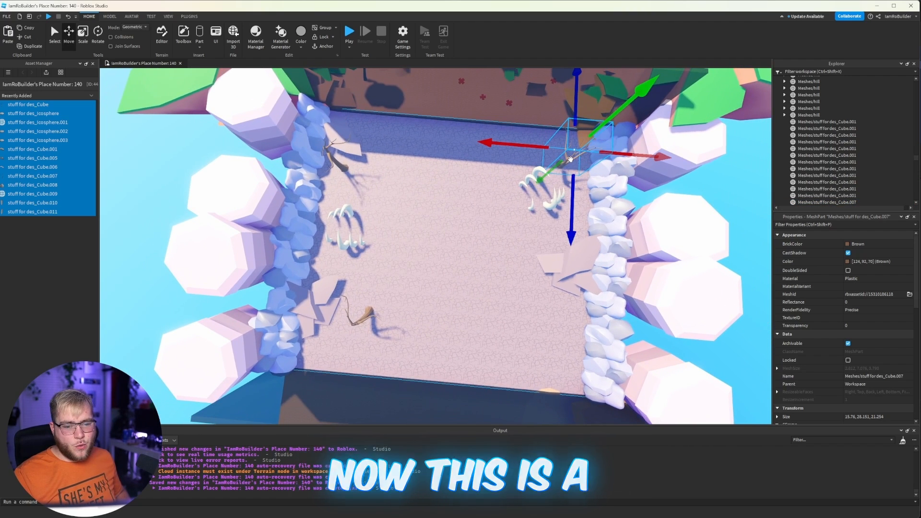
pyautogui.click(562, 162)
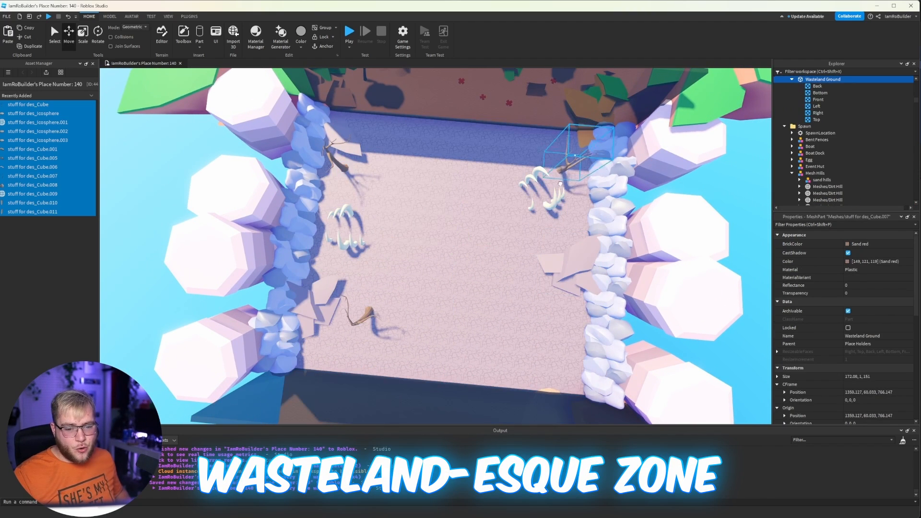
pyautogui.moveTo(535, 280); pyautogui.dragTo(547, 332)
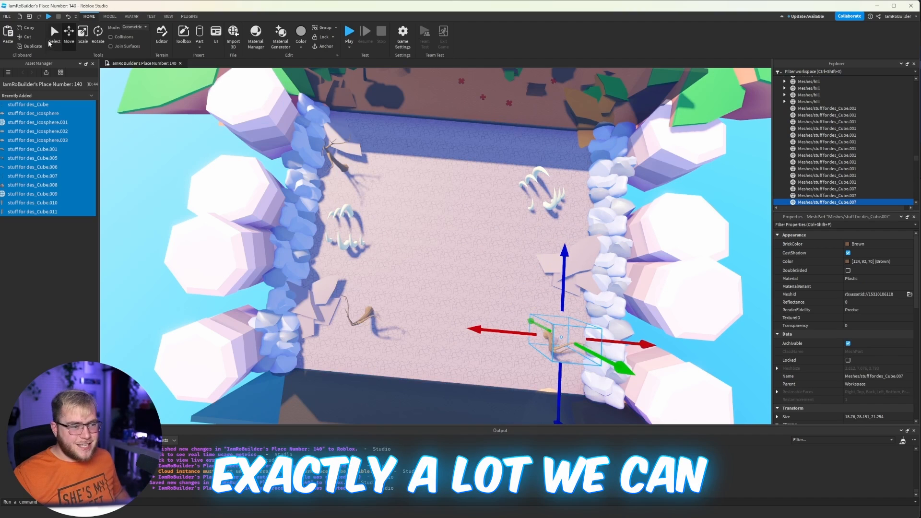
pyautogui.moveTo(529, 283); pyautogui.dragTo(477, 316)
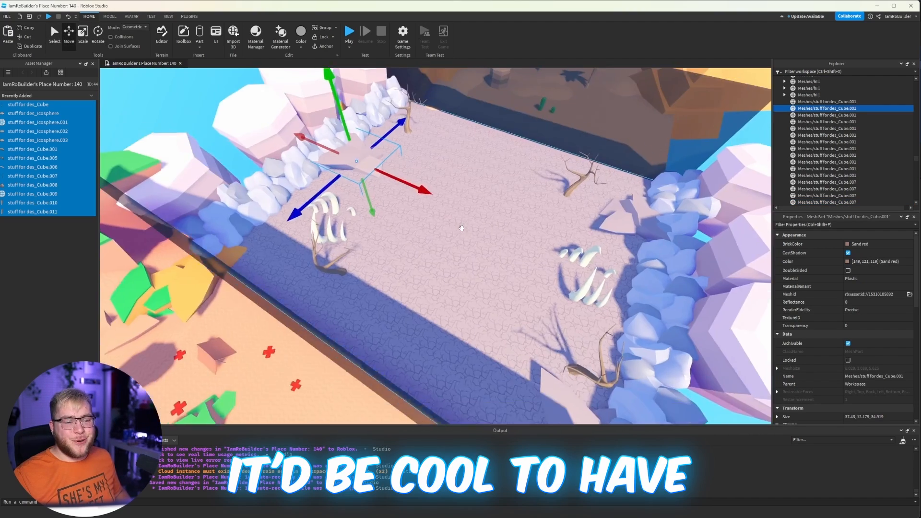
# - Place a copy of the flat slab in the wasteland's center and enlarge it to about 37.4 × 25.2 × 61.8 studs
pyautogui.moveTo(451, 229); pyautogui.dragTo(451, 229, button='right')
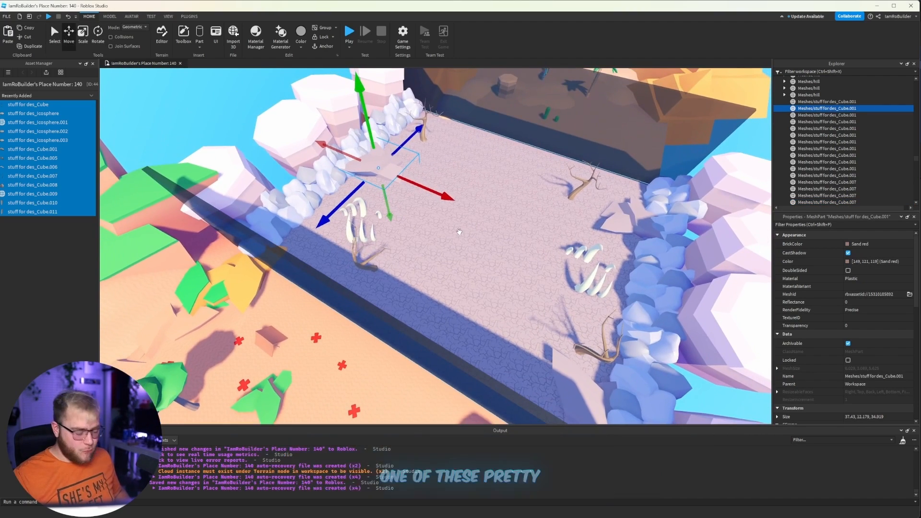
pyautogui.moveTo(444, 193); pyautogui.dragTo(549, 239)
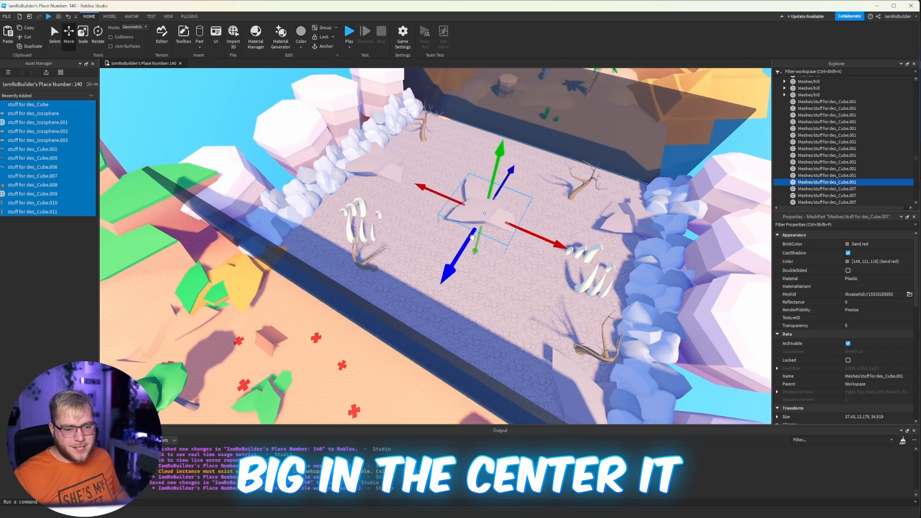
pyautogui.click(80, 30)
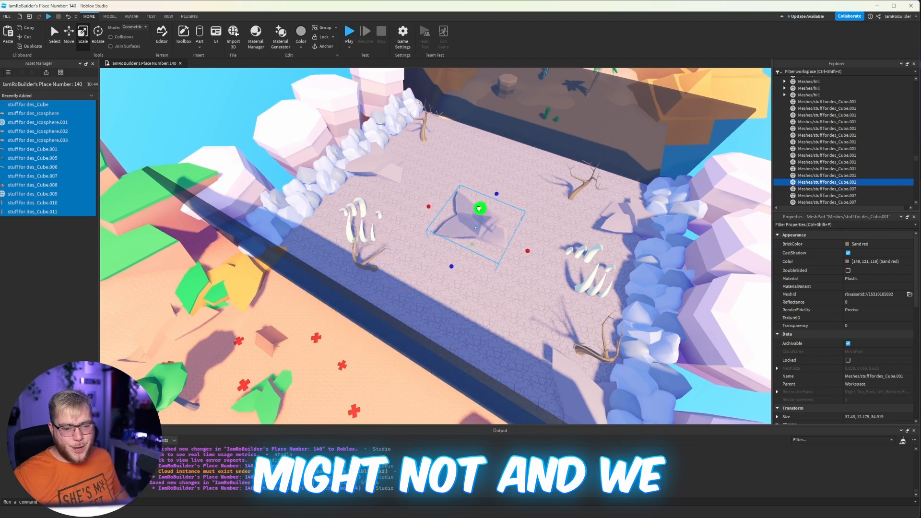
pyautogui.moveTo(478, 208); pyautogui.dragTo(489, 185)
pyautogui.scroll(5, 451, 267)
pyautogui.moveTo(452, 268); pyautogui.dragTo(452, 268, button='right')
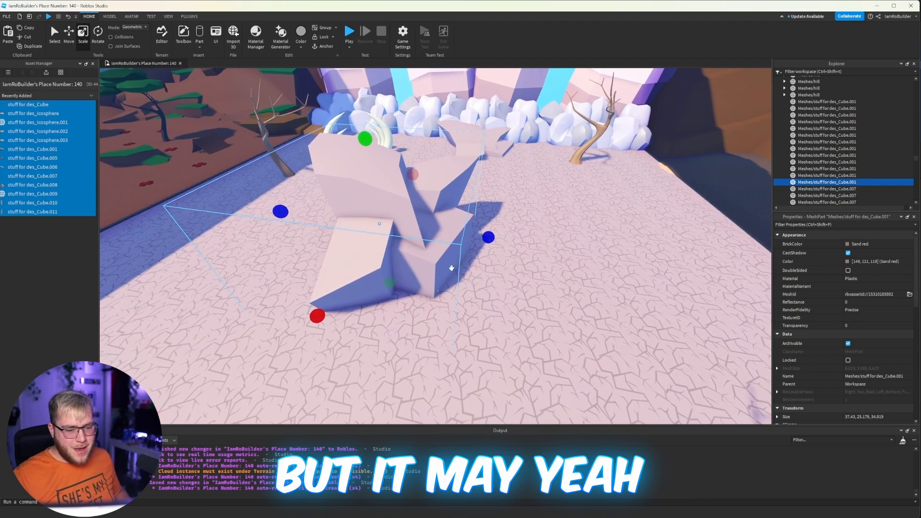
pyautogui.moveTo(543, 236); pyautogui.dragTo(569, 244)
# - Turn the enlarged central slab slightly about its vertical axis
pyautogui.moveTo(440, 226); pyautogui.dragTo(440, 226, button='right')
pyautogui.scroll(5, 439, 226)
pyautogui.scroll(-6, 404, 202)
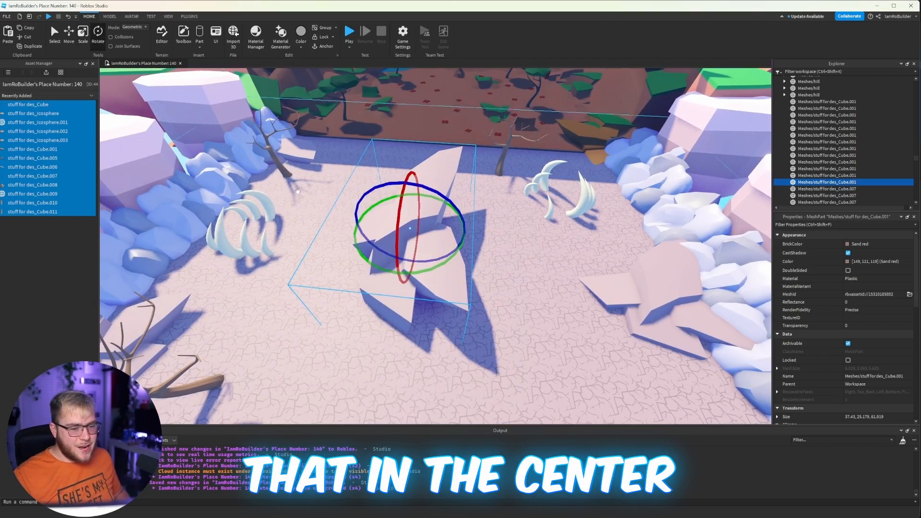
pyautogui.moveTo(430, 272)
pyautogui.mouseDown()
pyautogui.moveTo(449, 266)
pyautogui.moveTo(438, 269)
pyautogui.mouseUp()
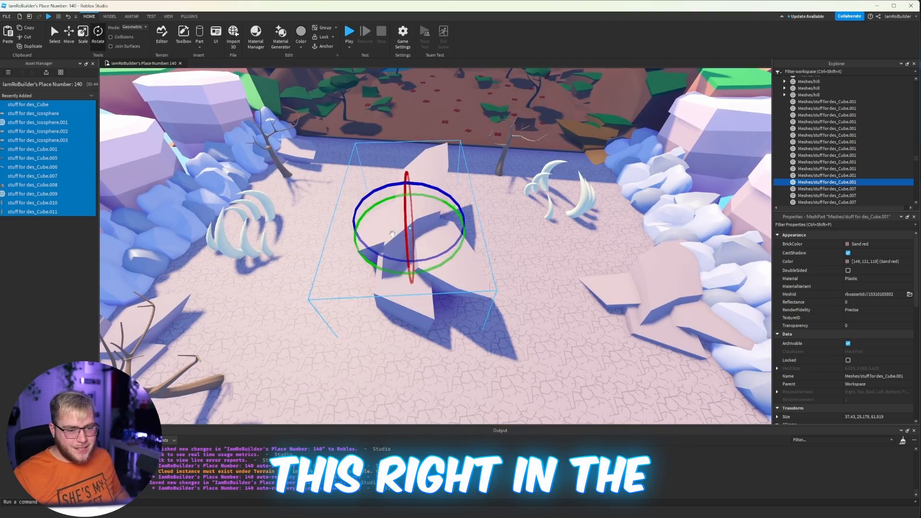
pyautogui.hotkey('ctrl', '2')
# - Place a sandy hill from the savannah behind one of the wasteland's white rock borders and raise it to fill the gaps
pyautogui.moveTo(488, 243); pyautogui.dragTo(470, 269, button='right')
pyautogui.scroll(-5, 494, 201)
pyautogui.click(561, 148)
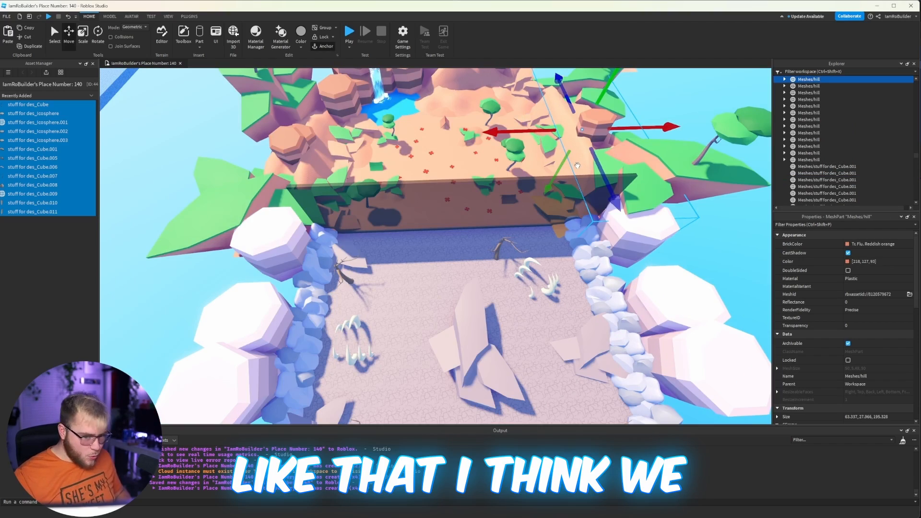
pyautogui.moveTo(577, 165); pyautogui.dragTo(617, 184, button='right')
pyautogui.scroll(3, 617, 184)
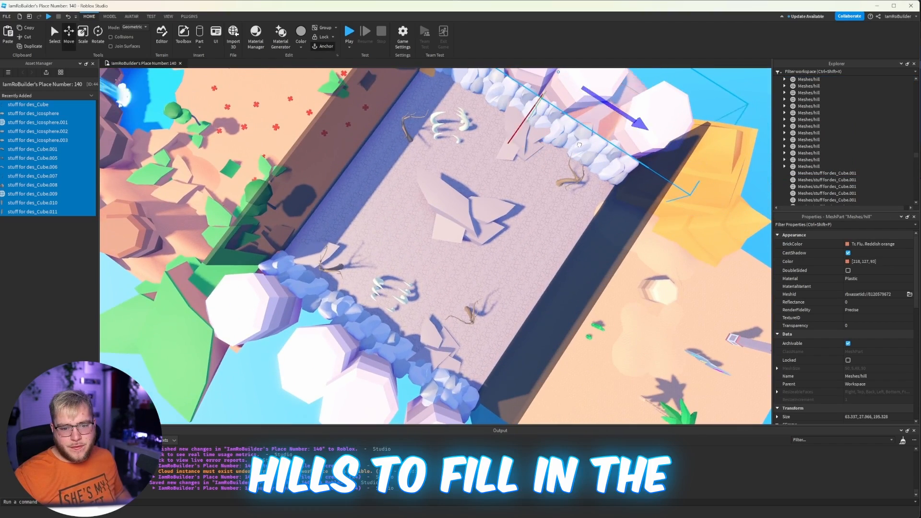
pyautogui.moveTo(579, 145); pyautogui.dragTo(579, 145, button='right')
pyautogui.scroll(4, 526, 154)
pyautogui.moveTo(526, 154); pyautogui.dragTo(526, 153, button='right')
pyautogui.scroll(-2, 480, 192)
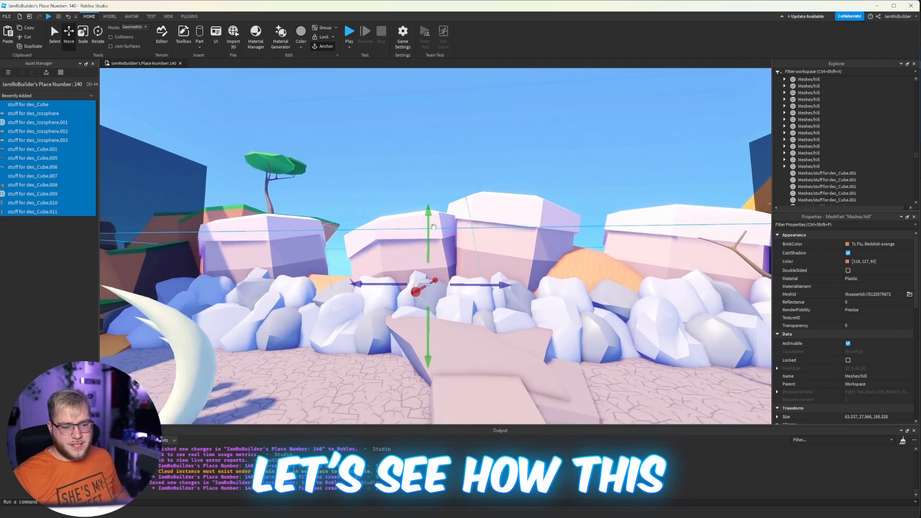
pyautogui.moveTo(433, 226); pyautogui.dragTo(431, 206)
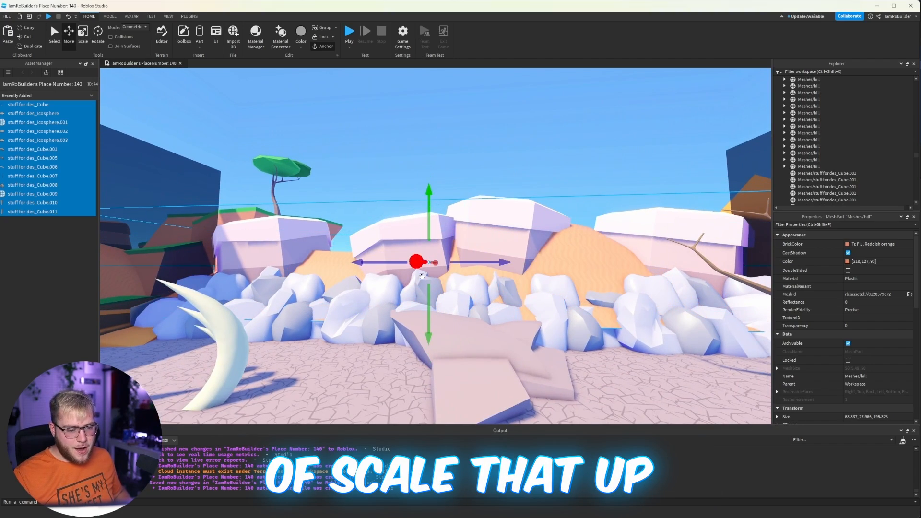
pyautogui.moveTo(421, 276); pyautogui.dragTo(422, 276, button='right')
pyautogui.scroll(-3, 421, 277)
pyautogui.moveTo(618, 210); pyautogui.dragTo(641, 210)
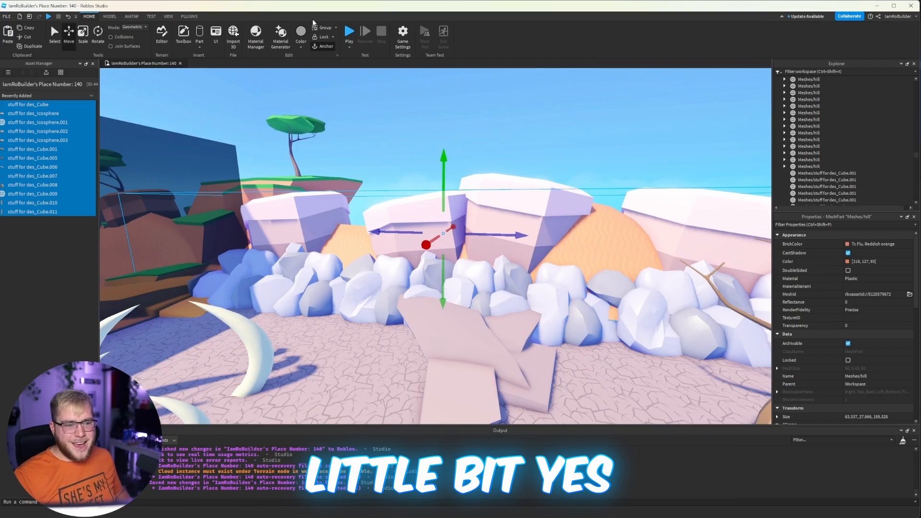
# - Recolor the backdrop hills with hue -11 and saturation -45, and increase their height to about 33.5 studs
pyautogui.click(189, 17)
pyautogui.moveTo(156, 246); pyautogui.dragTo(149, 245)
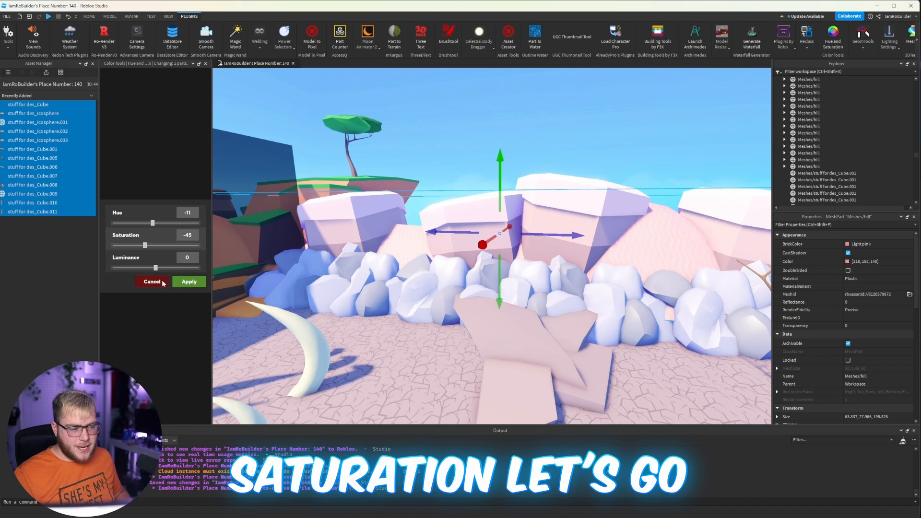
pyautogui.click(189, 282)
pyautogui.scroll(-2, 410, 288)
pyautogui.hotkey('ctrl', '4')
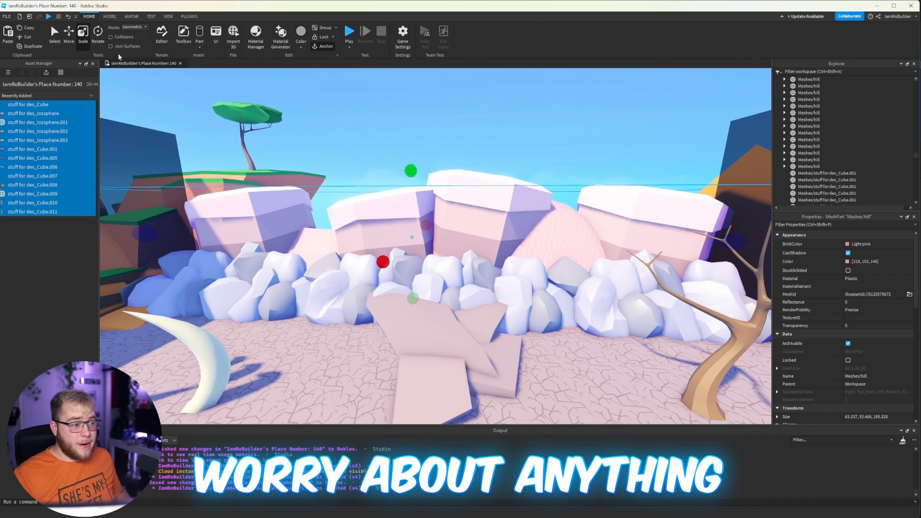
# - Move a copy of the recolored pink hills across to the wasteland's opposite rock border
pyautogui.click(72, 32)
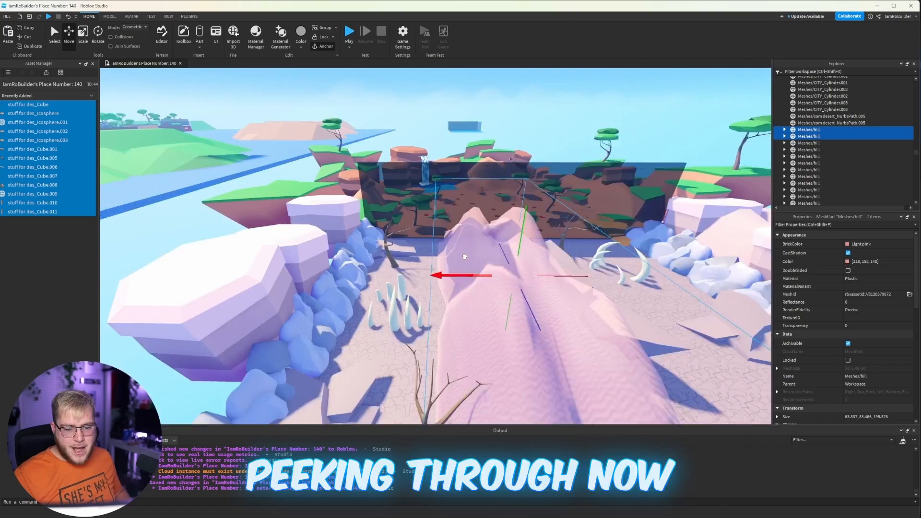
pyautogui.moveTo(462, 257); pyautogui.dragTo(331, 247)
pyautogui.moveTo(331, 247); pyautogui.dragTo(357, 254, button='right')
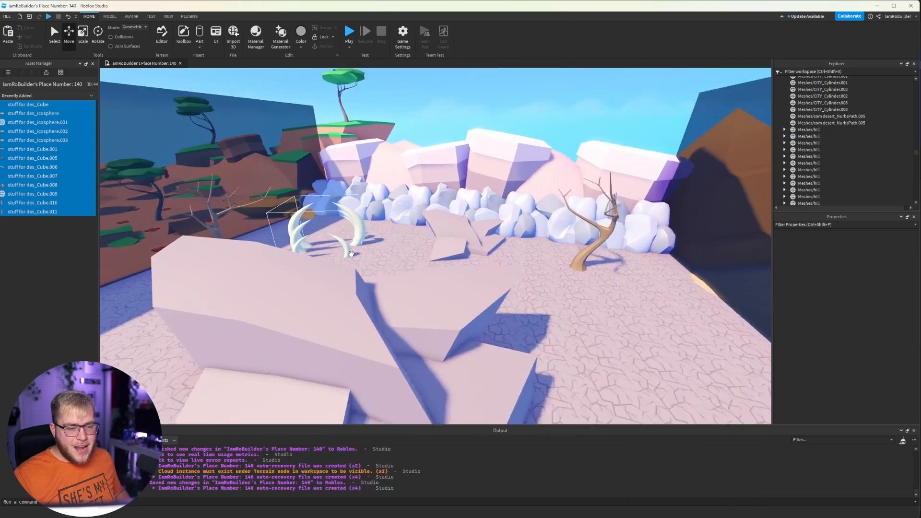
# - Scatter x Marks The Spot markers across the wasteland floor with the Brushtool
pyautogui.press('w')
pyautogui.moveTo(351, 254); pyautogui.dragTo(352, 255, button='right')
pyautogui.moveTo(407, 282); pyautogui.dragTo(422, 283, button='right')
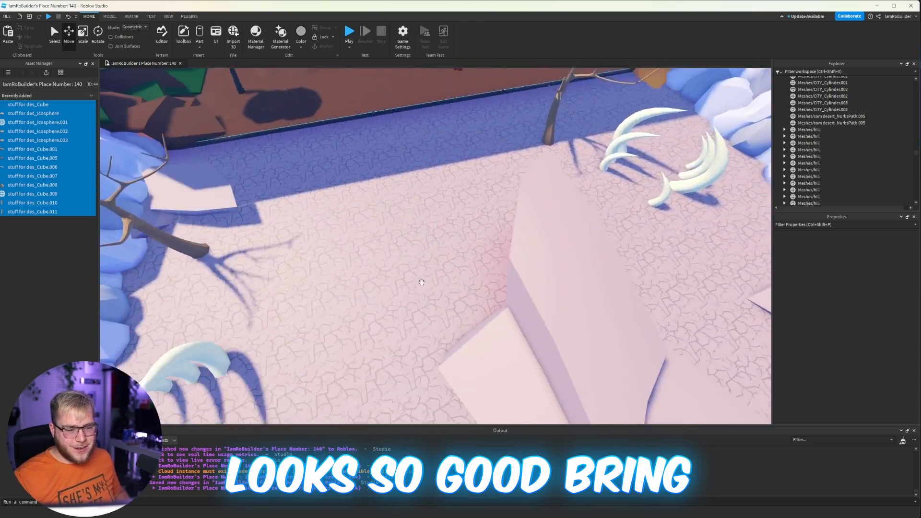
pyautogui.click(189, 15)
pyautogui.click(448, 36)
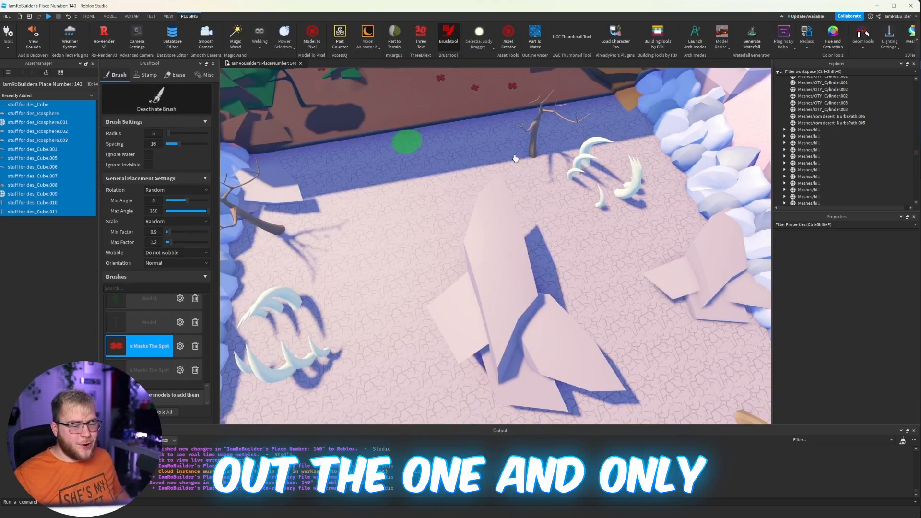
pyautogui.press('s')
pyautogui.moveTo(515, 159); pyautogui.dragTo(499, 164, button='right')
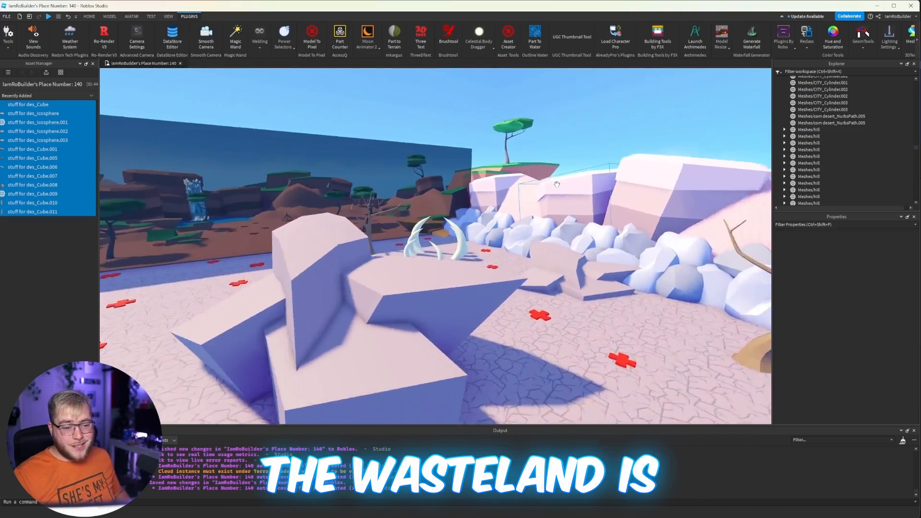
# - Delete the red X marker on top of the tent near the savannah waterfall
pyautogui.moveTo(557, 184); pyautogui.dragTo(556, 184, button='right')
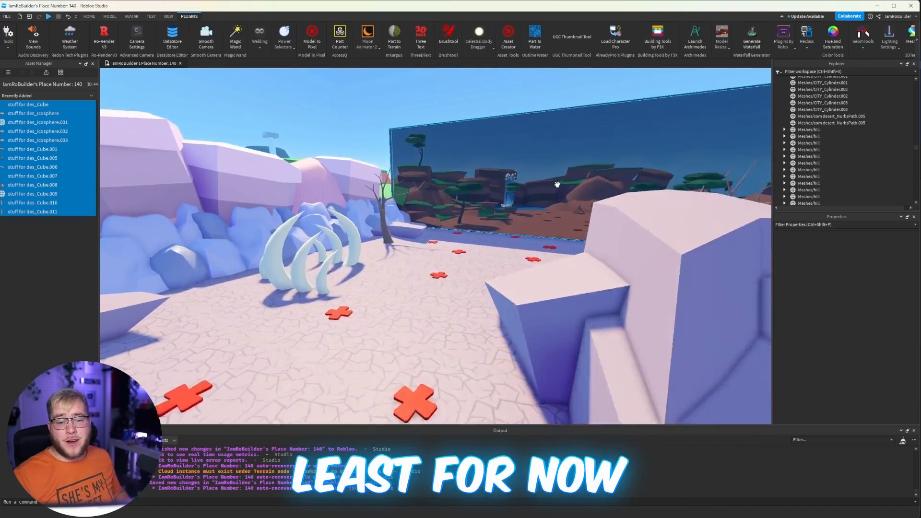
pyautogui.moveTo(495, 226); pyautogui.dragTo(495, 225, button='right')
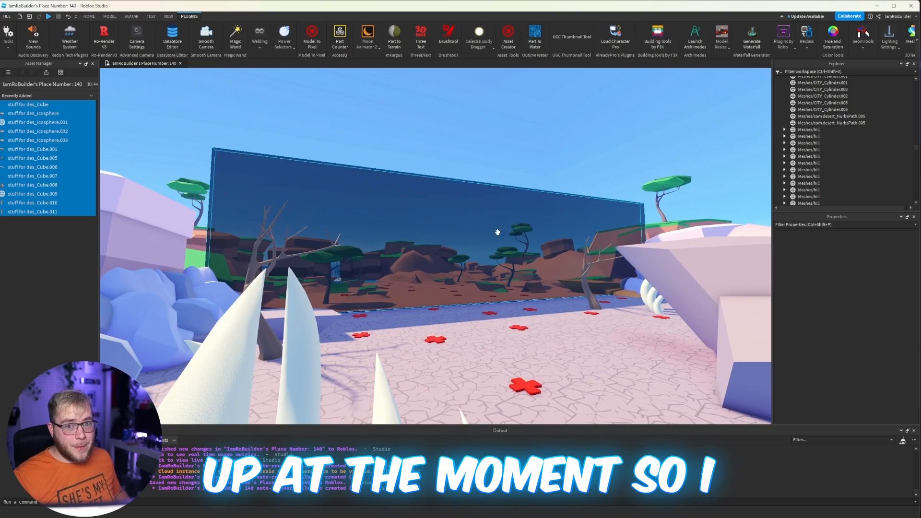
pyautogui.press('w')
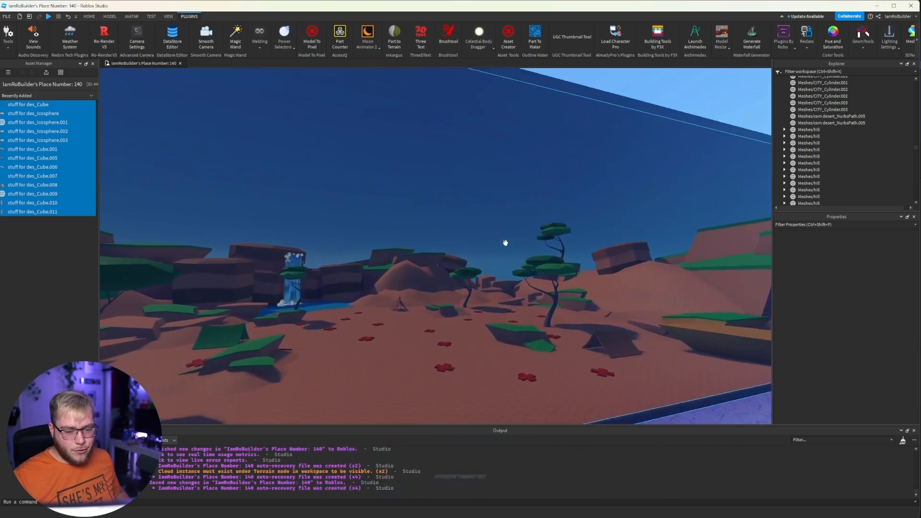
pyautogui.press('w')
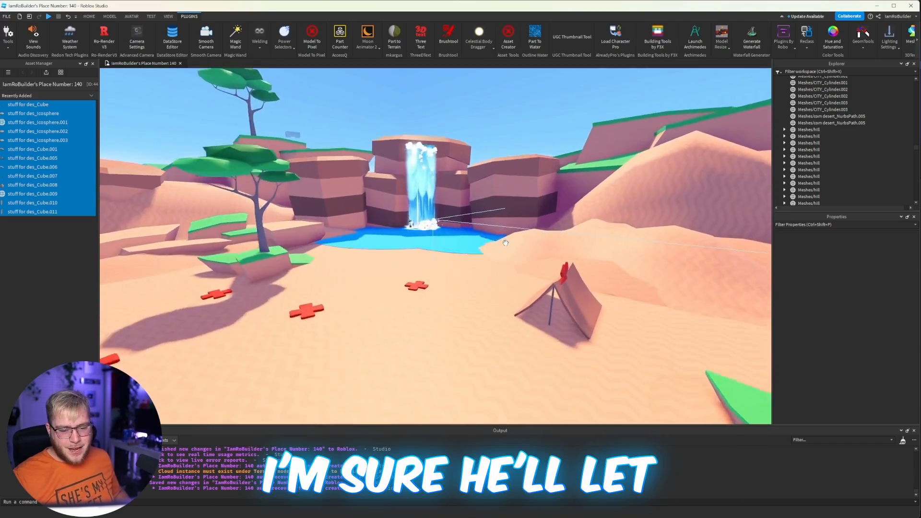
pyautogui.click(494, 267)
pyautogui.press('Delete')
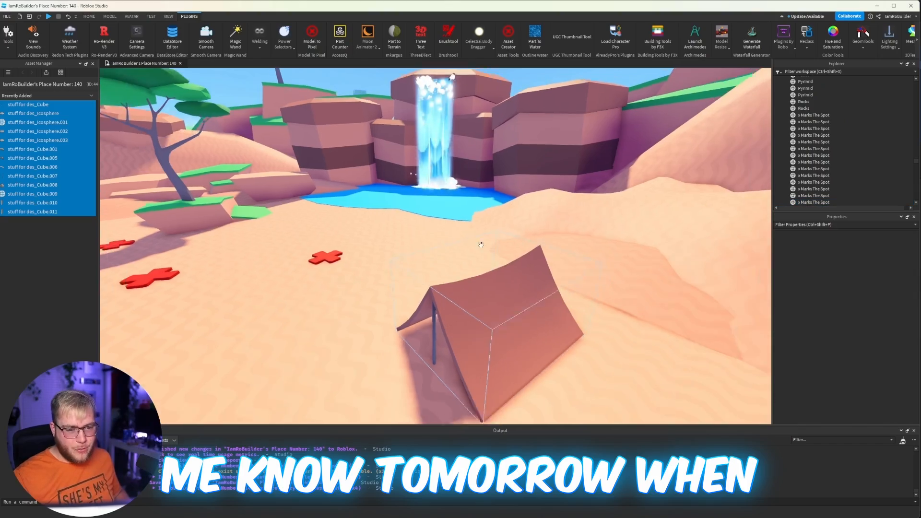
# - Look over the savannah and wasteland zones to examine what decoration they still need
pyautogui.press('s')
pyautogui.moveTo(480, 244); pyautogui.dragTo(455, 213, button='right')
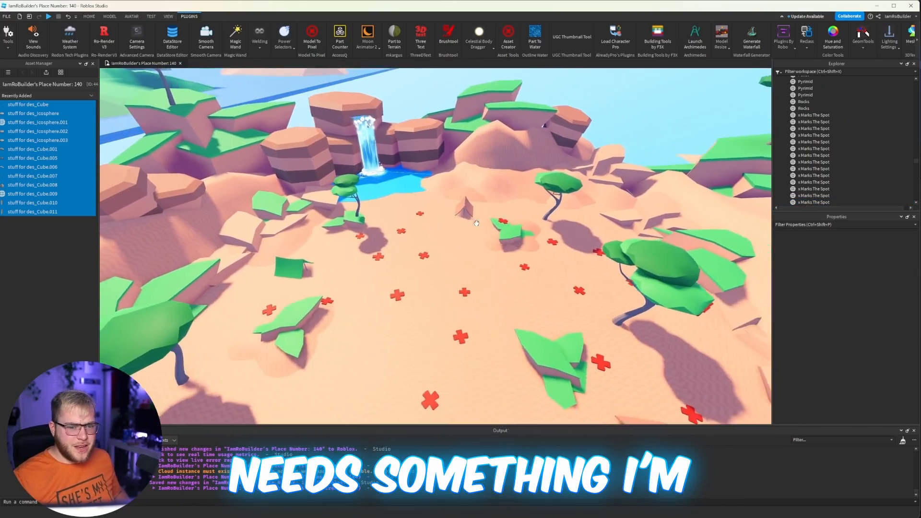
pyautogui.press('s')
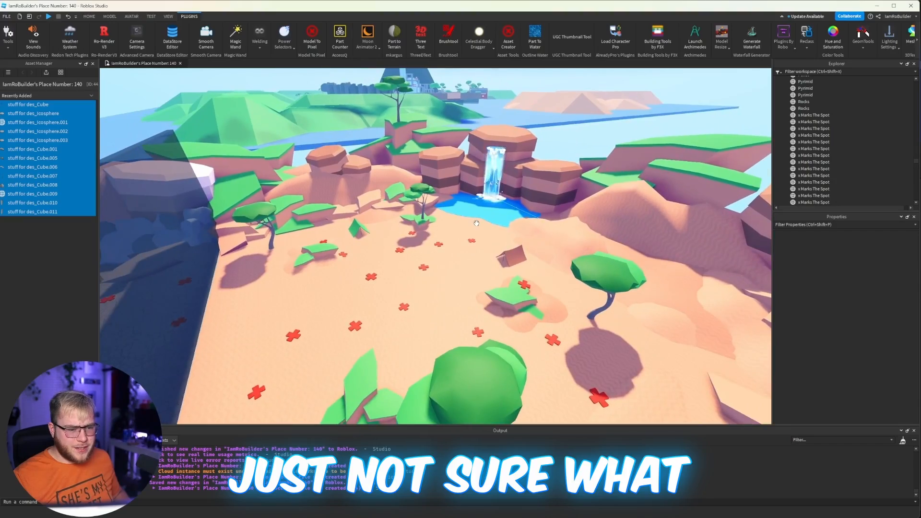
pyautogui.press('a')
pyautogui.moveTo(477, 223); pyautogui.dragTo(476, 223, button='right')
pyautogui.press('a')
pyautogui.press('w')
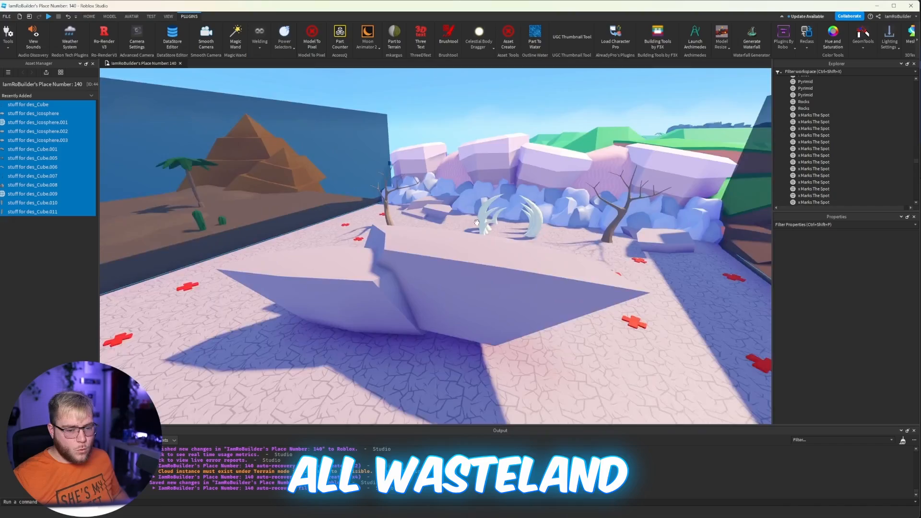
pyautogui.moveTo(476, 223)
pyautogui.mouseDown(button='right')
pyautogui.moveTo(472, 245)
pyautogui.moveTo(491, 230)
pyautogui.mouseUp(button='right')
pyautogui.press('a')
pyautogui.press('e')
pyautogui.click(457, 249)
# - Clear the three glowing lightning-bolt stones away from beside the pillar in the Egyptian zone
pyautogui.press('w')
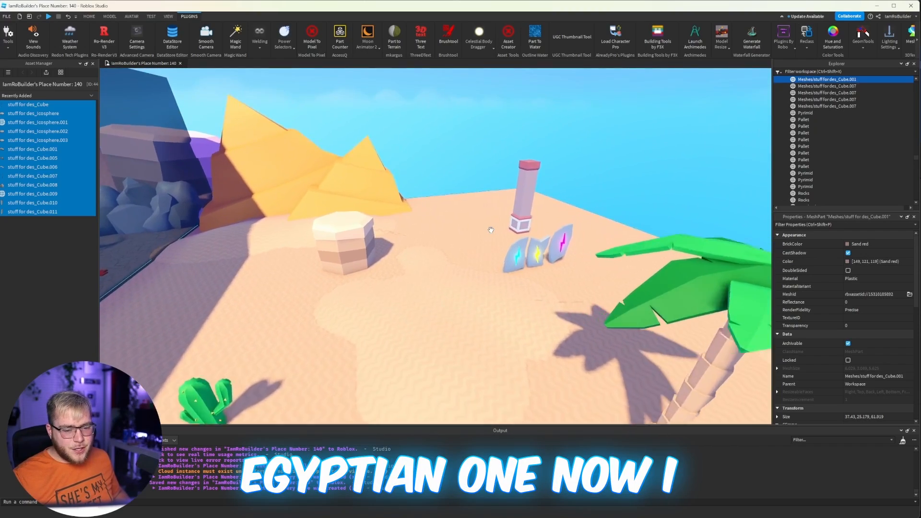
pyautogui.click(472, 259)
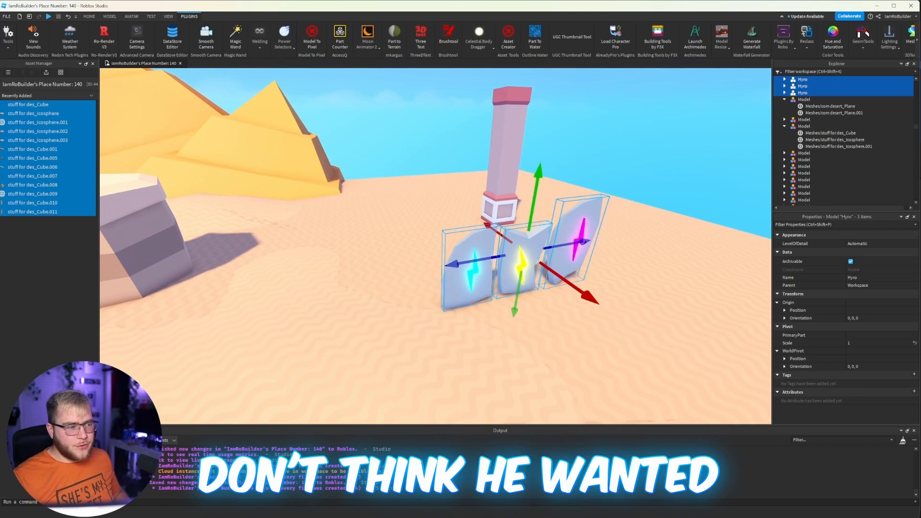
pyautogui.click(89, 15)
pyautogui.hotkey('ctrl', '3')
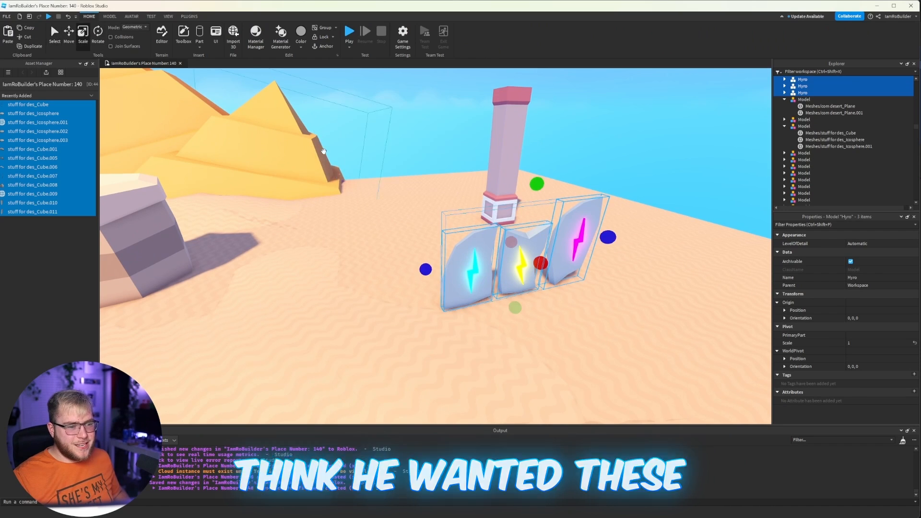
pyautogui.moveTo(523, 270); pyautogui.dragTo(505, 285)
# - Line the Egyptian zone's outer edge with copies of a sandy savannah hill, lowering the hill to a height of about 24 studs
pyautogui.press('s')
pyautogui.moveTo(505, 285); pyautogui.dragTo(505, 285, button='right')
pyautogui.moveTo(504, 285); pyautogui.dragTo(505, 285)
pyautogui.moveTo(505, 284); pyautogui.dragTo(505, 285, button='right')
pyautogui.moveTo(505, 284); pyautogui.dragTo(598, 134)
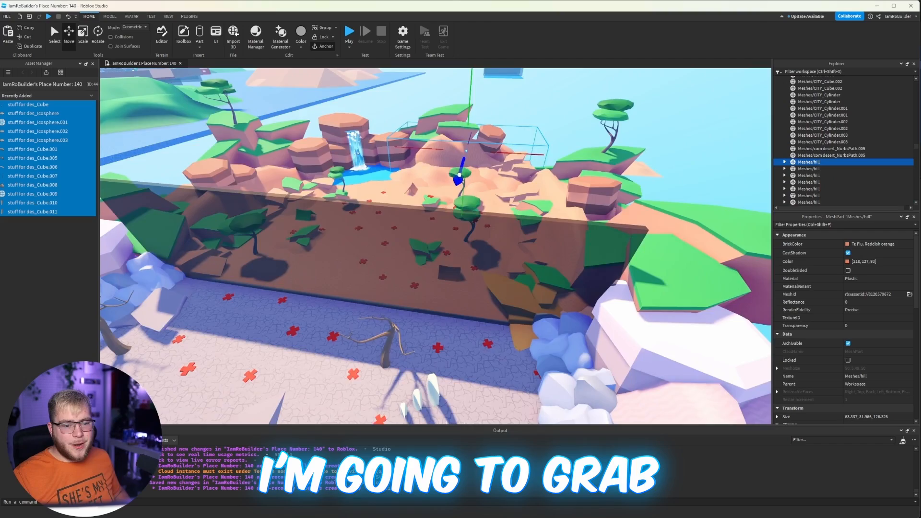
pyautogui.moveTo(364, 144); pyautogui.dragTo(304, 99, button='right')
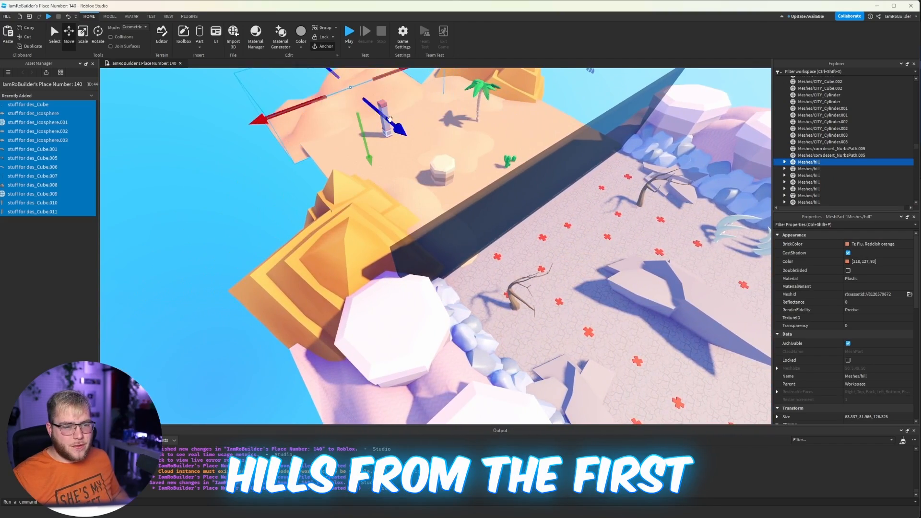
pyautogui.moveTo(390, 119); pyautogui.dragTo(394, 98, button='right')
pyautogui.moveTo(438, 152); pyautogui.dragTo(491, 139)
pyautogui.press('w')
pyautogui.press('d')
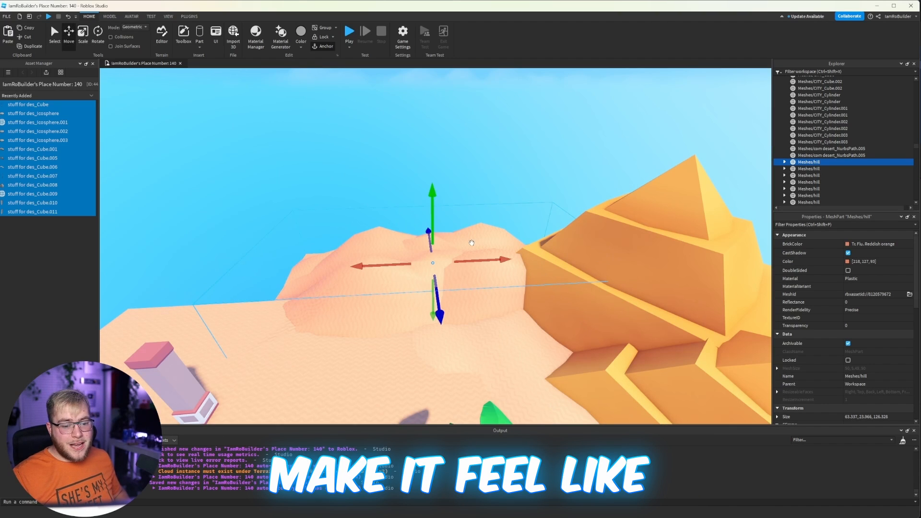
pyautogui.scroll(5, 318, 266)
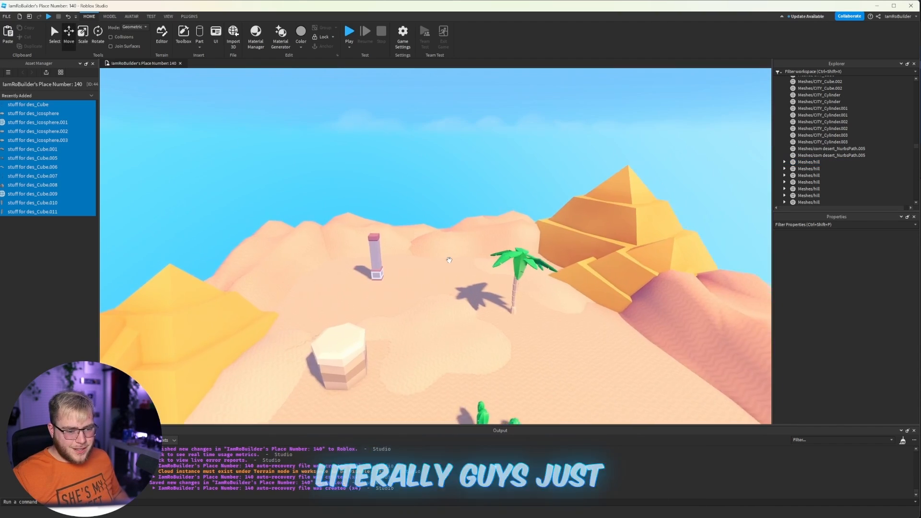
pyautogui.press('w')
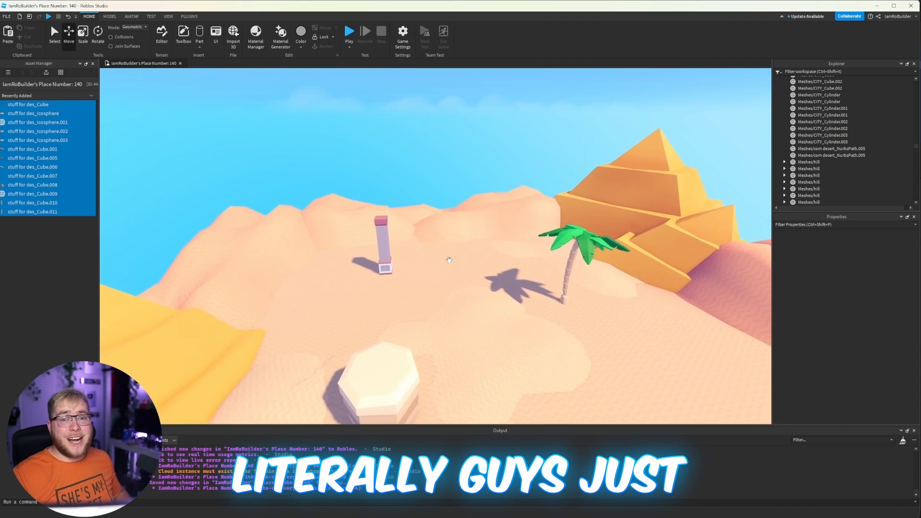
pyautogui.press('w')
pyautogui.moveTo(449, 260); pyautogui.dragTo(448, 258, button='right')
pyautogui.press('s')
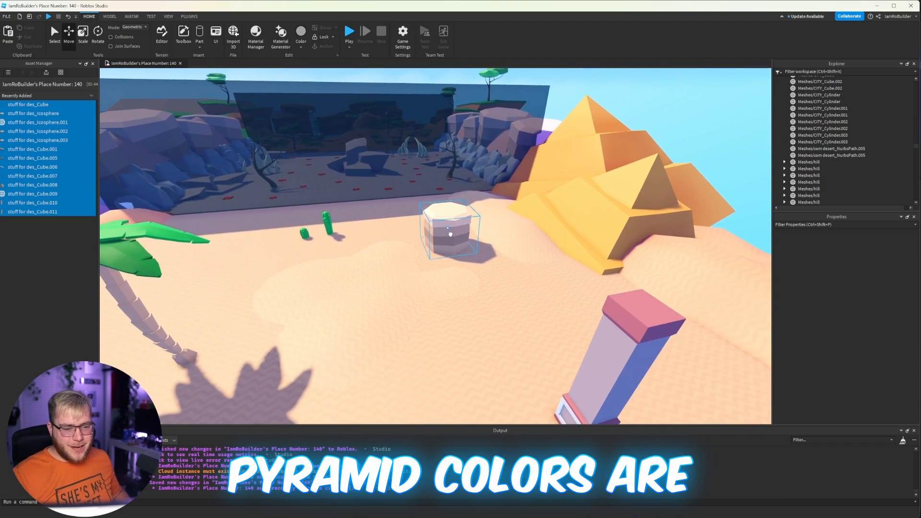
# - Set a pale Sand Border rock on the hills beside the pyramids in the Egyptian zone and prepare to rescale it
pyautogui.moveTo(451, 234); pyautogui.dragTo(331, 286)
pyautogui.press('s')
pyautogui.moveTo(330, 288); pyautogui.dragTo(331, 286, button='right')
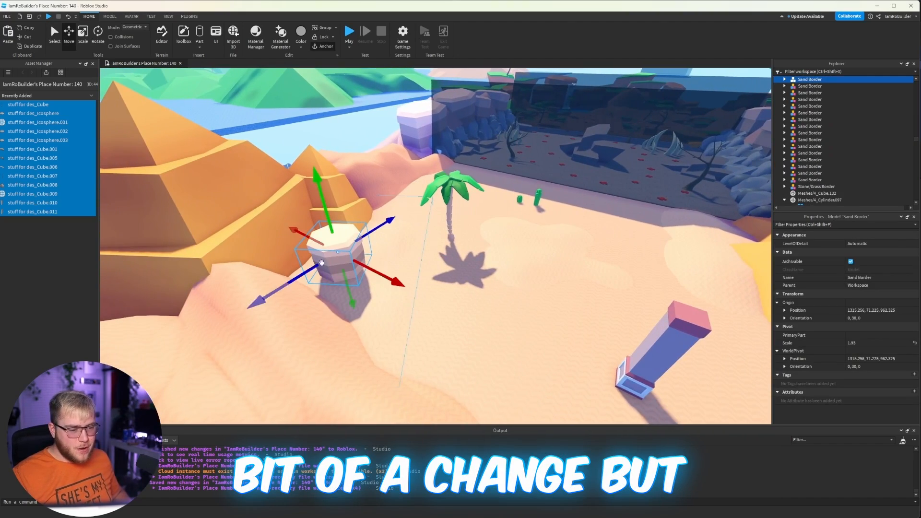
pyautogui.click(83, 32)
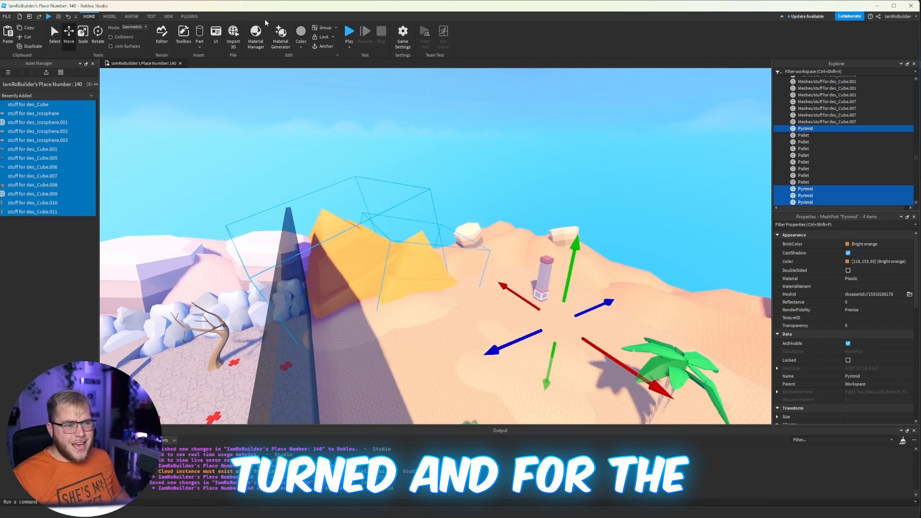
# - Lower the saturation of the four pyramid meshes to -22 with the Hue and Saturation plugin and apply it
pyautogui.click(832, 33)
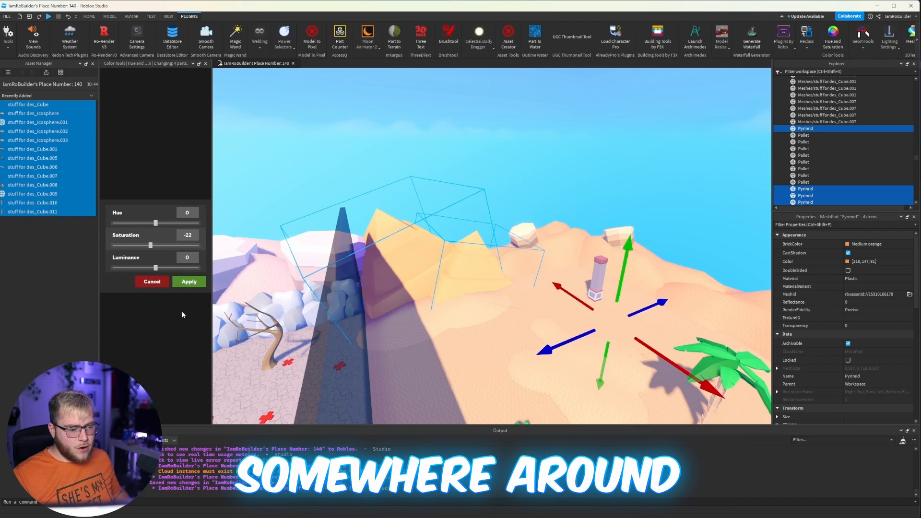
pyautogui.click(189, 282)
pyautogui.click(522, 189)
pyautogui.press('w')
pyautogui.moveTo(514, 206); pyautogui.dragTo(509, 208, button='right')
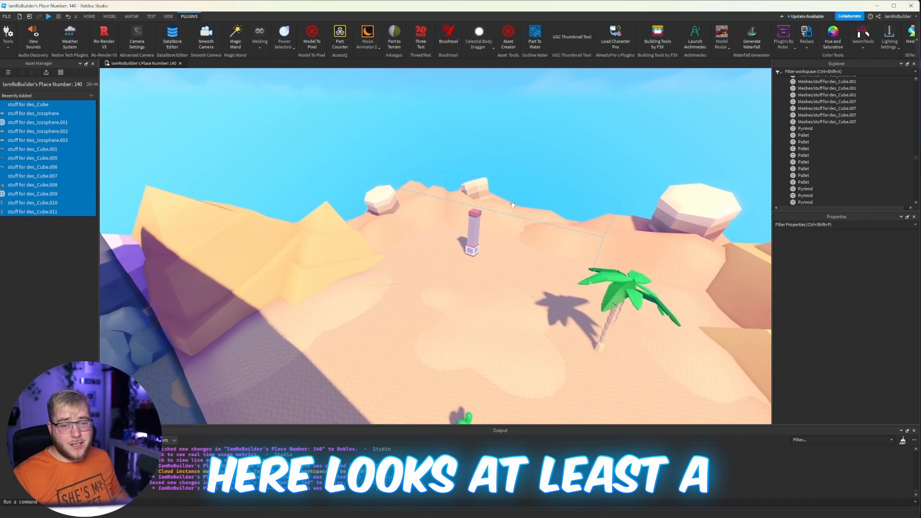
pyautogui.press('w')
# - Shift the hue of the Egyptian zone's pillar with the Hue and Saturation plugin
pyautogui.click(450, 221)
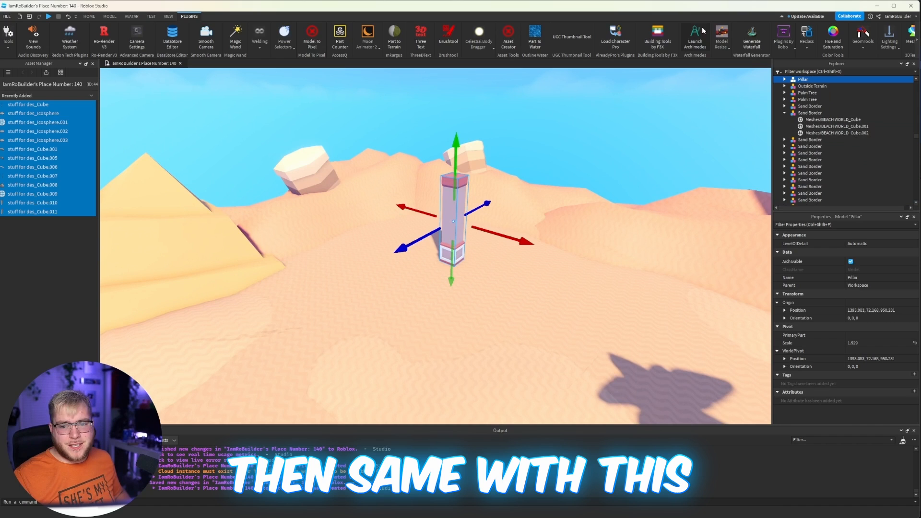
pyautogui.click(823, 37)
pyautogui.moveTo(152, 223)
pyautogui.mouseDown()
pyautogui.moveTo(163, 222)
pyautogui.moveTo(144, 224)
pyautogui.mouseUp()
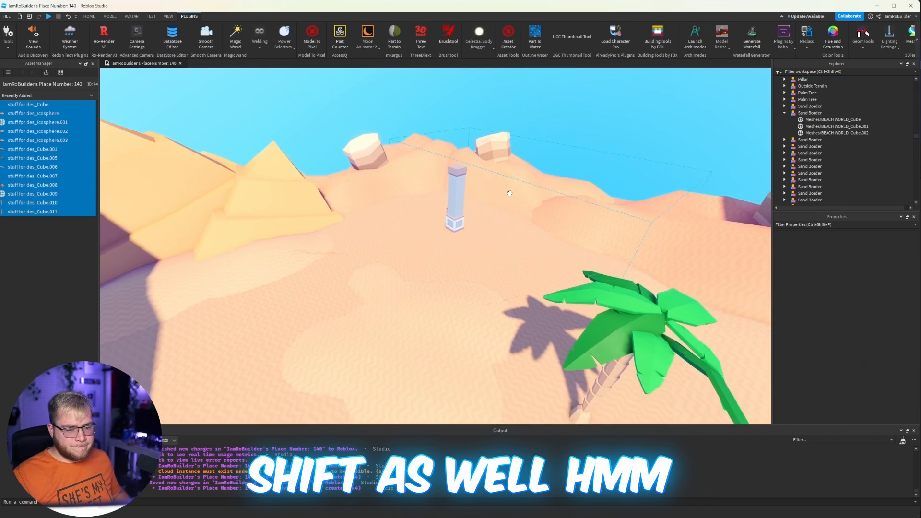
pyautogui.scroll(-6, 466, 249)
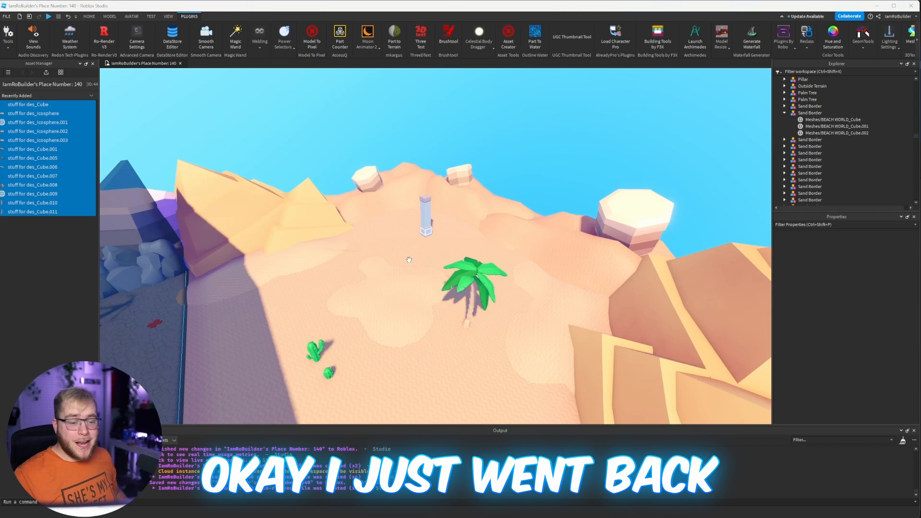
# - Bring the three lightning-bolt stones onto the Egyptian zone's sand and enlarge them to a scale of about 0.864
pyautogui.moveTo(466, 248); pyautogui.dragTo(469, 246, button='right')
pyautogui.scroll(3, 467, 247)
pyautogui.scroll(5, 469, 246)
pyautogui.scroll(3, 375, 260)
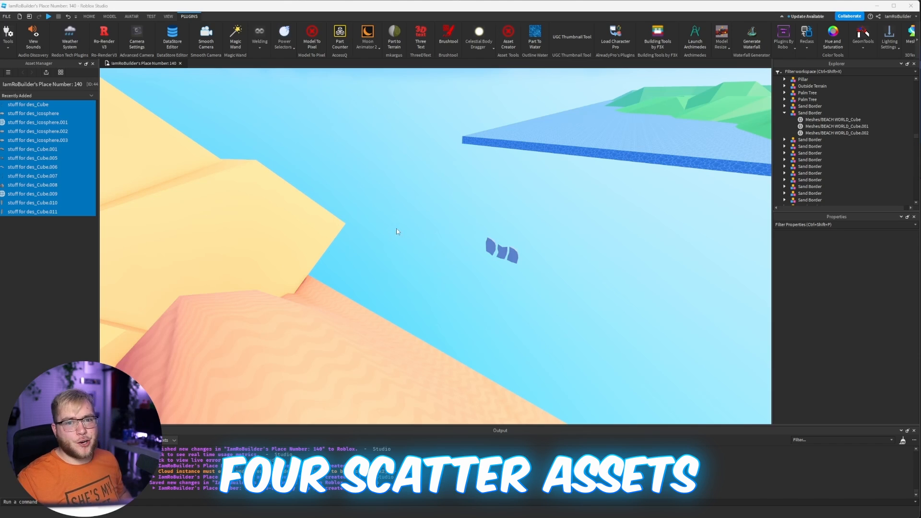
pyautogui.scroll(5, 436, 235)
pyautogui.click(471, 266)
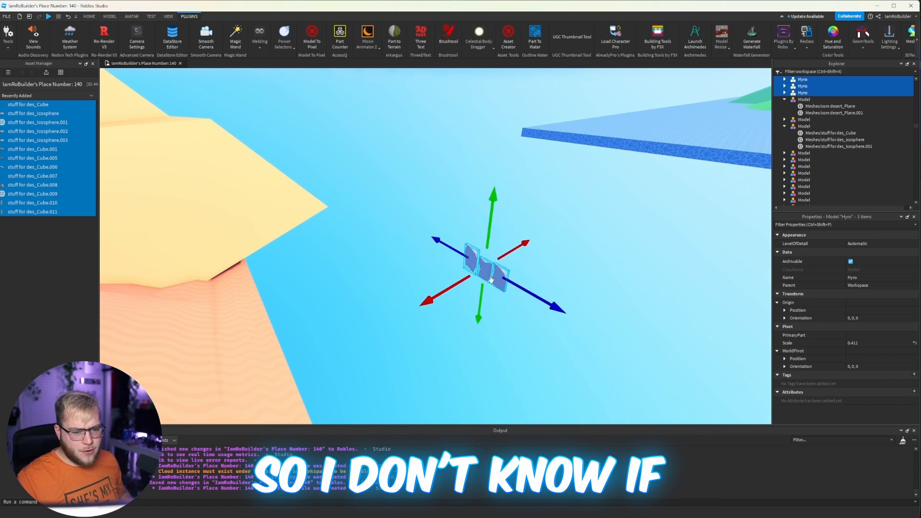
pyautogui.moveTo(471, 267); pyautogui.dragTo(432, 267)
pyautogui.moveTo(432, 267); pyautogui.dragTo(432, 266, button='right')
pyautogui.moveTo(432, 267); pyautogui.dragTo(432, 267)
pyautogui.moveTo(432, 267); pyautogui.dragTo(432, 267, button='right')
pyautogui.press('w')
pyautogui.moveTo(432, 267); pyautogui.dragTo(432, 267)
pyautogui.moveTo(432, 266); pyautogui.dragTo(432, 267, button='right')
pyautogui.moveTo(432, 266); pyautogui.dragTo(432, 266)
pyautogui.moveTo(432, 267); pyautogui.dragTo(432, 266, button='right')
pyautogui.moveTo(432, 266); pyautogui.dragTo(432, 266)
pyautogui.moveTo(432, 267); pyautogui.dragTo(432, 267, button='right')
pyautogui.moveTo(432, 266); pyautogui.dragTo(432, 266)
pyautogui.moveTo(432, 266); pyautogui.dragTo(432, 266, button='right')
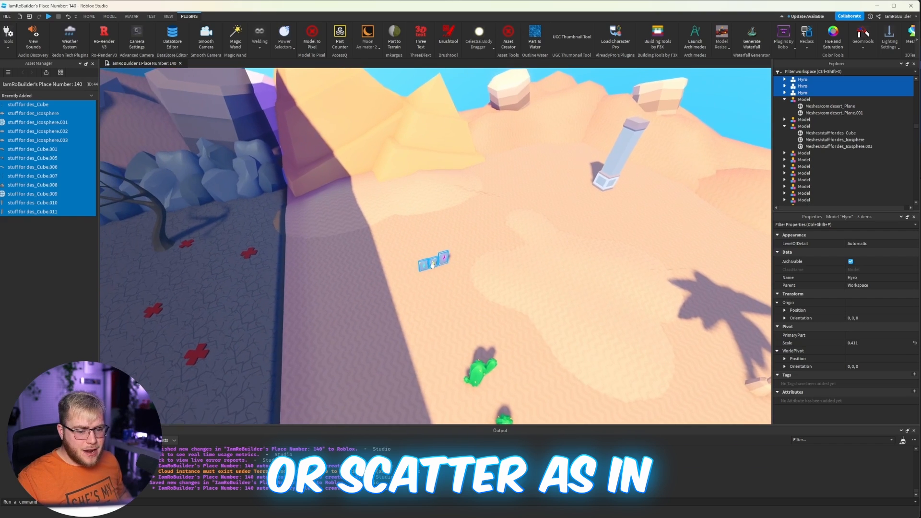
pyautogui.moveTo(432, 267); pyautogui.dragTo(432, 266)
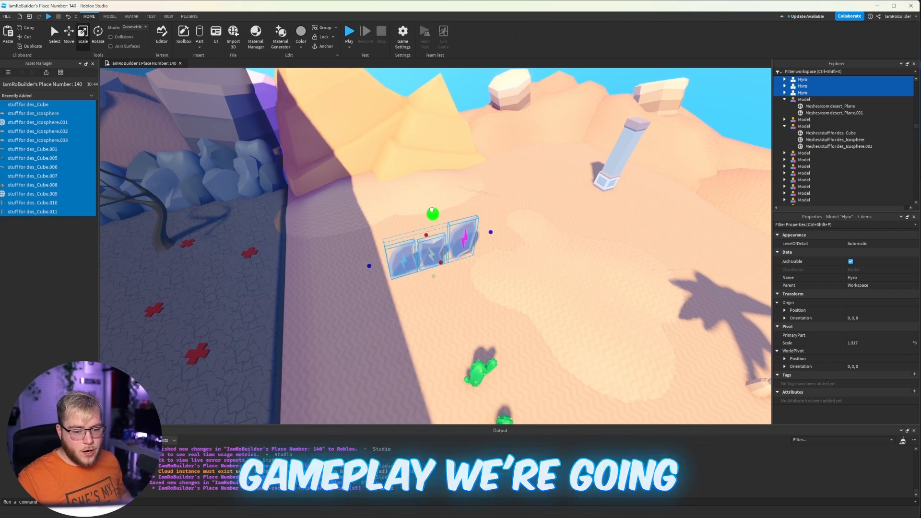
pyautogui.moveTo(434, 214); pyautogui.dragTo(432, 226)
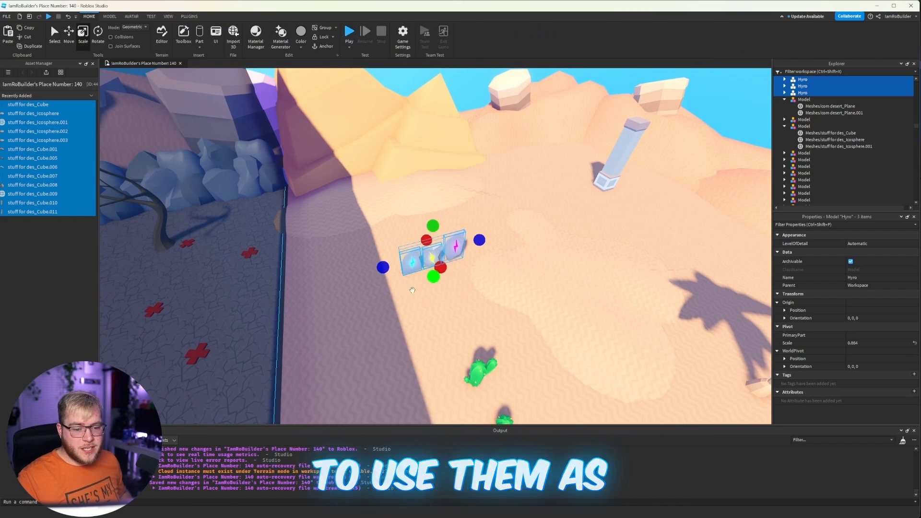
# - Move the pillar, palm tree, two cacti and three lightning-bolt stones off the map beside the Egyptian zone
pyautogui.moveTo(429, 300); pyautogui.dragTo(428, 300, button='right')
pyautogui.moveTo(426, 342)
pyautogui.mouseDown()
pyautogui.moveTo(373, 339)
pyautogui.moveTo(300, 302)
pyautogui.mouseUp()
pyautogui.press('s')
pyautogui.press('d')
pyautogui.click(271, 292)
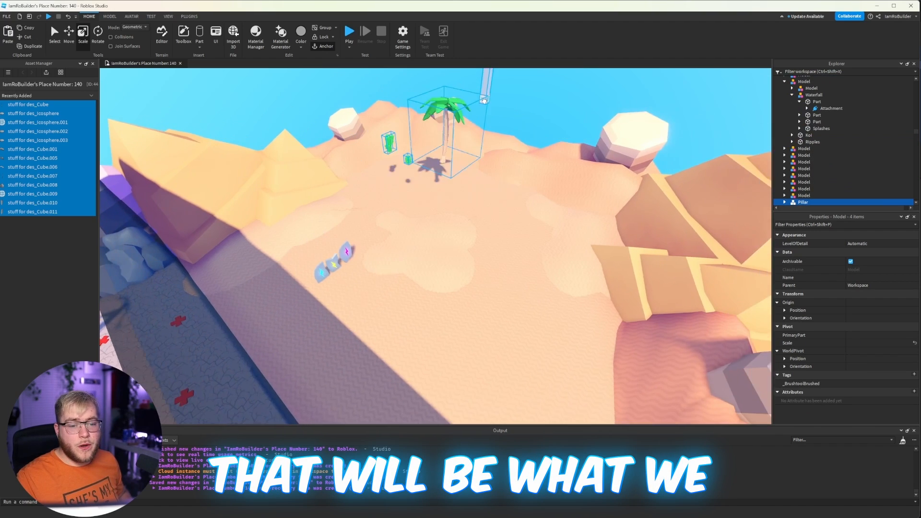
pyautogui.moveTo(340, 227); pyautogui.dragTo(353, 233, button='right')
pyautogui.press('w')
pyautogui.click(304, 257)
pyautogui.keyDown('shift'); pyautogui.click(333, 232); pyautogui.keyUp('shift')
pyautogui.keyDown('shift'); pyautogui.click(313, 239); pyautogui.keyUp('shift')
pyautogui.press('w')
pyautogui.keyDown('shift'); pyautogui.click(433, 240); pyautogui.keyUp('shift')
pyautogui.moveTo(434, 240); pyautogui.dragTo(420, 73)
pyautogui.moveTo(480, 161); pyautogui.dragTo(481, 161, button='right')
pyautogui.press('w')
pyautogui.click(339, 220)
pyautogui.moveTo(459, 208); pyautogui.dragTo(459, 209, button='right')
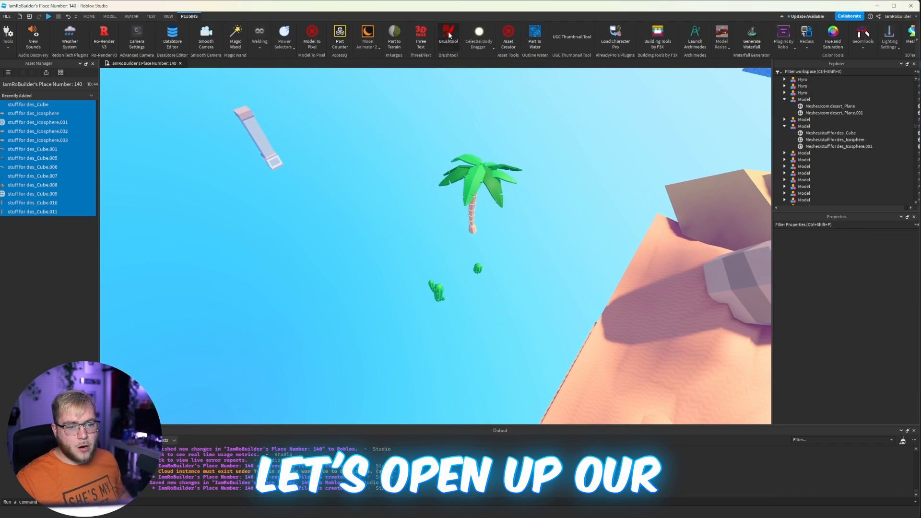
# - Open Brushtool and add the two cactus models as the enabled brushes
pyautogui.click(448, 33)
pyautogui.click(148, 347)
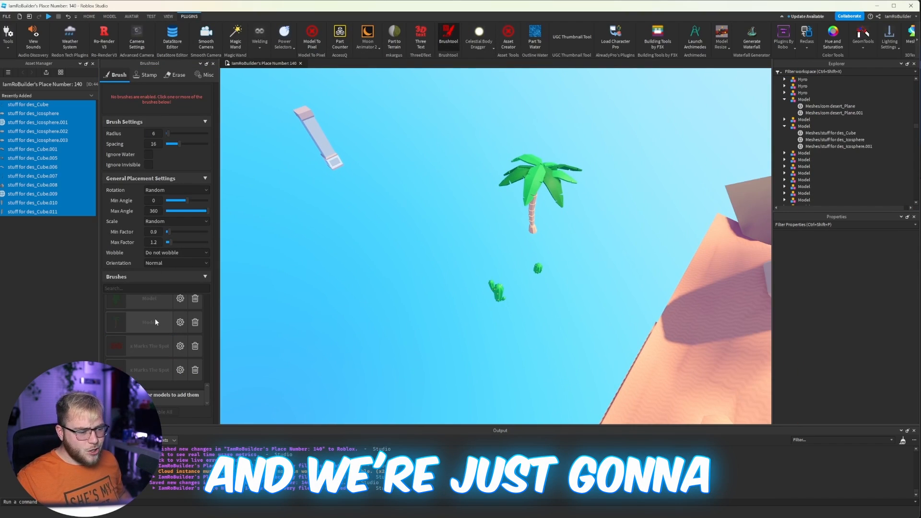
pyautogui.scroll(3, 155, 321)
pyautogui.moveTo(462, 255); pyautogui.dragTo(554, 302)
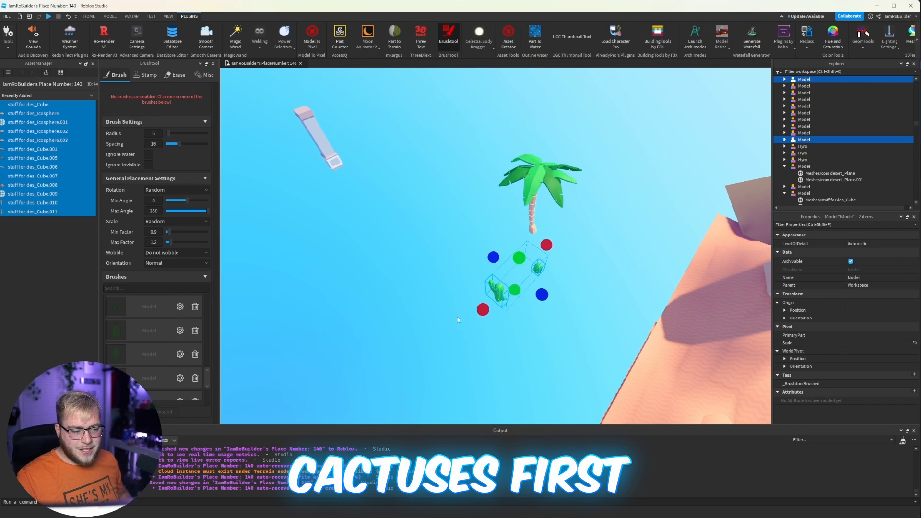
pyautogui.scroll(-1, 147, 335)
pyautogui.click(168, 369)
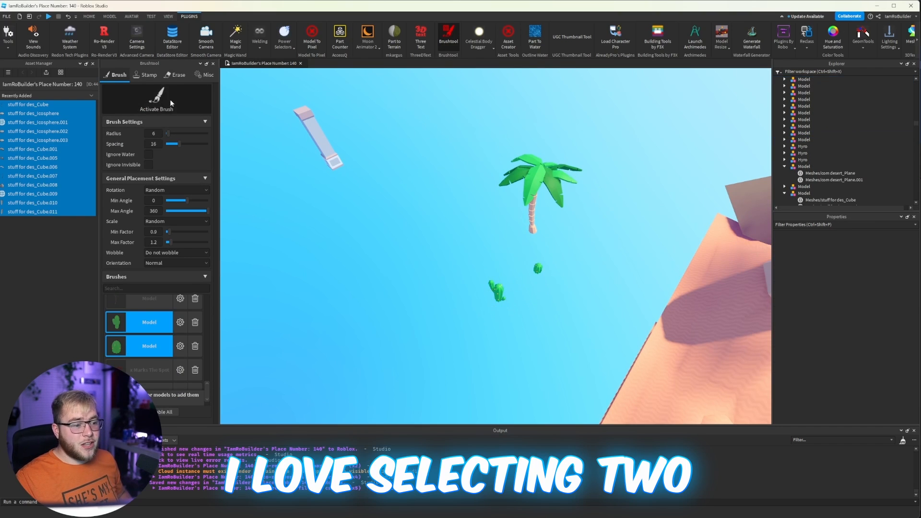
# - Scatter cacti of both kinds across the Egyptian zone's sand and dunes with the brush
pyautogui.click(171, 102)
pyautogui.moveTo(454, 199); pyautogui.dragTo(455, 198, button='right')
pyautogui.press('w')
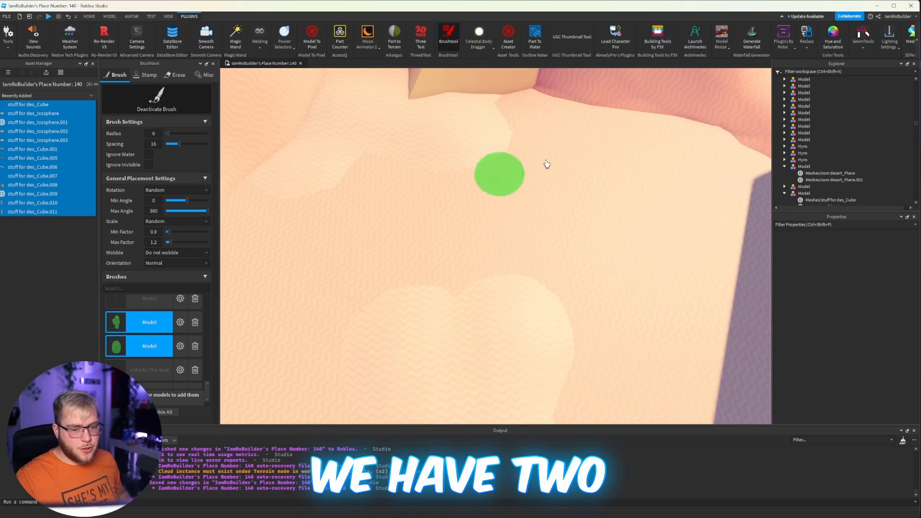
pyautogui.press('s')
pyautogui.moveTo(531, 203)
pyautogui.mouseDown(button='right')
pyautogui.moveTo(544, 228)
pyautogui.moveTo(534, 199)
pyautogui.mouseUp(button='right')
pyautogui.click(579, 158)
pyautogui.click(615, 163)
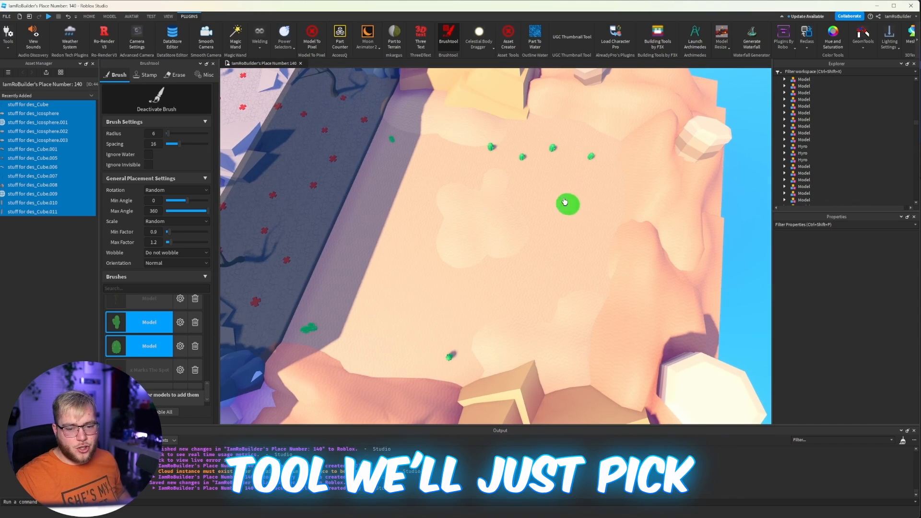
pyautogui.click(589, 153)
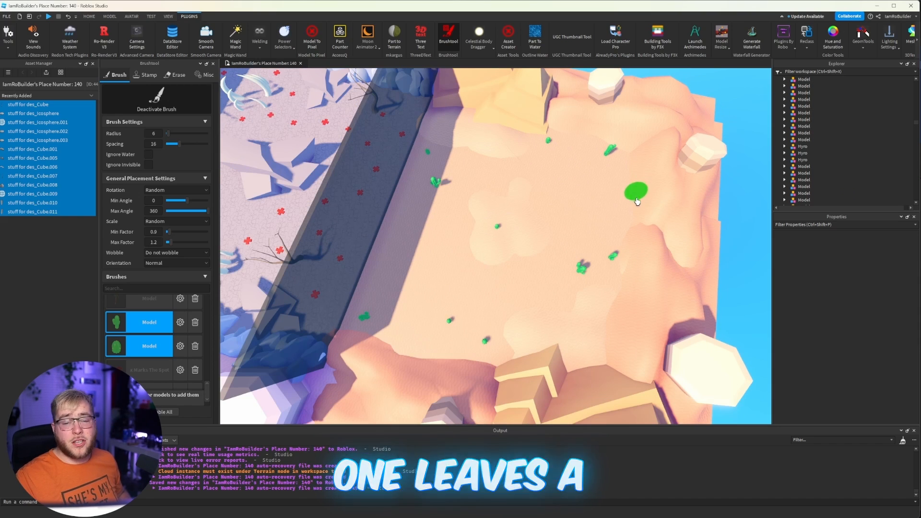
pyautogui.moveTo(633, 201); pyautogui.dragTo(633, 191, button='right')
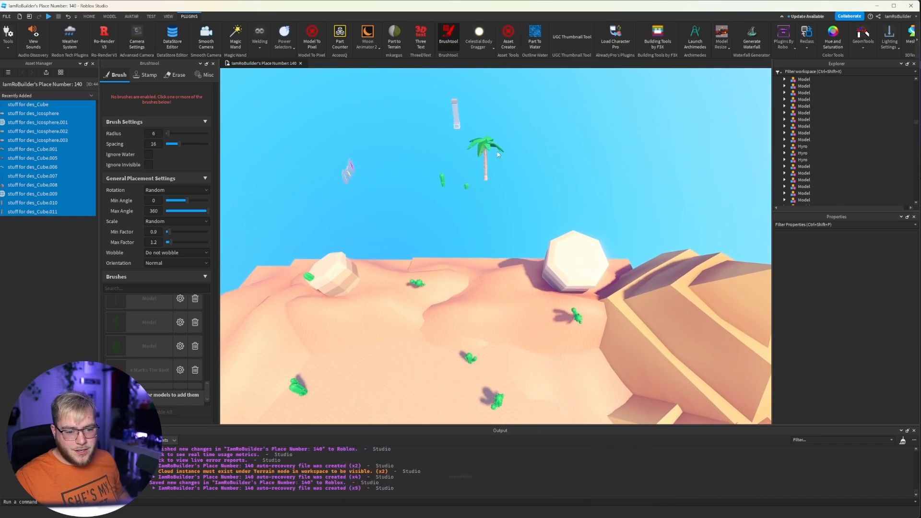
# - Add the palm tree as the active brush and place several palms around the Egyptian zone
pyautogui.click(482, 152)
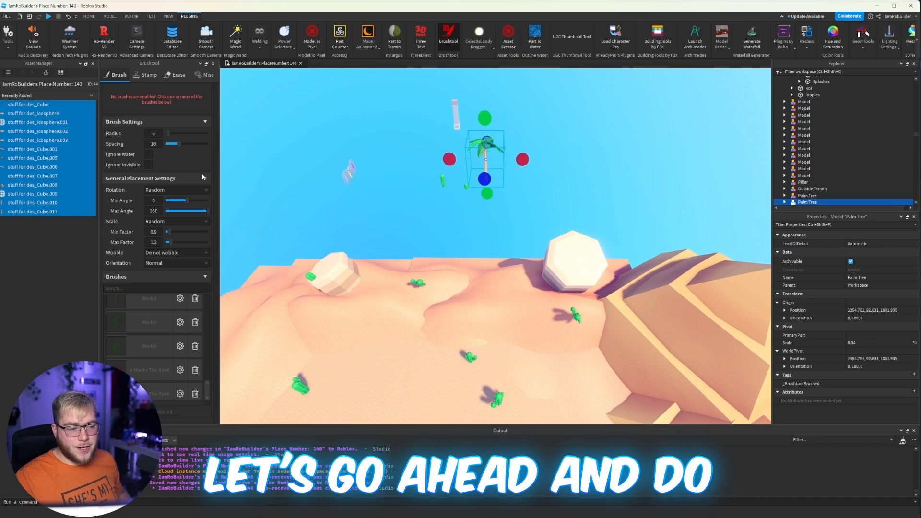
pyautogui.press('s')
pyautogui.press('d')
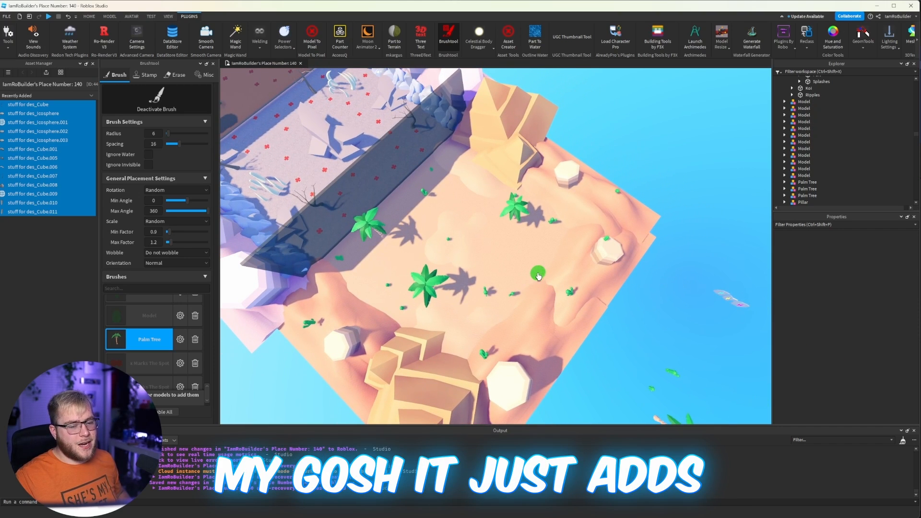
pyautogui.moveTo(515, 288); pyautogui.dragTo(517, 288, button='right')
# - Add the pillar as the active brush with random wobble up to a maximum angle of 40
pyautogui.press('w')
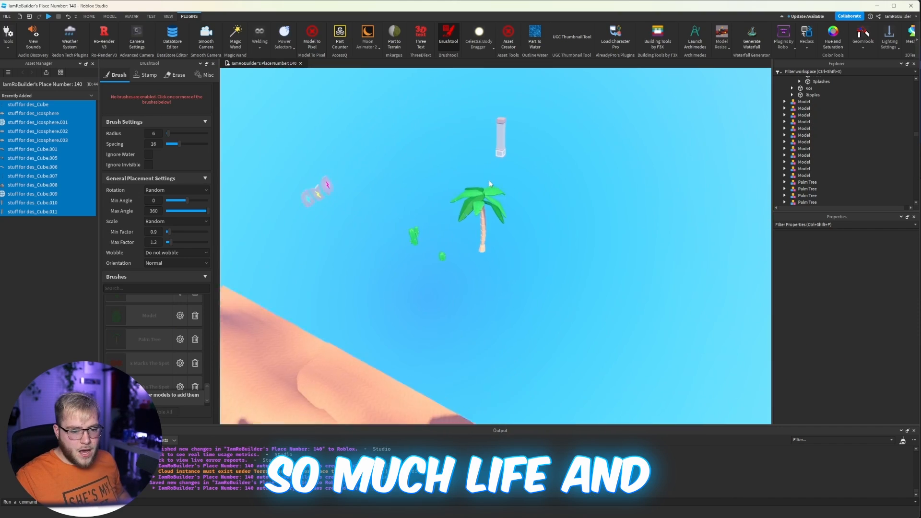
pyautogui.click(498, 130)
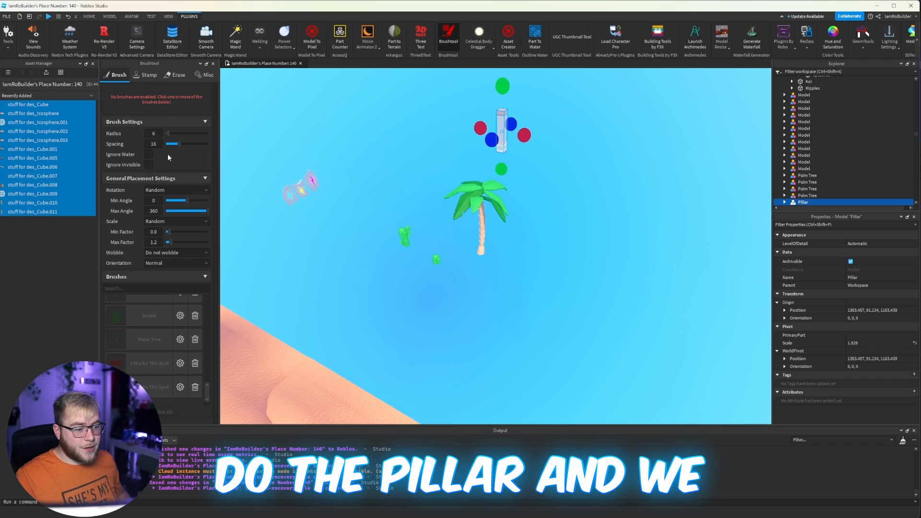
pyautogui.click(168, 270)
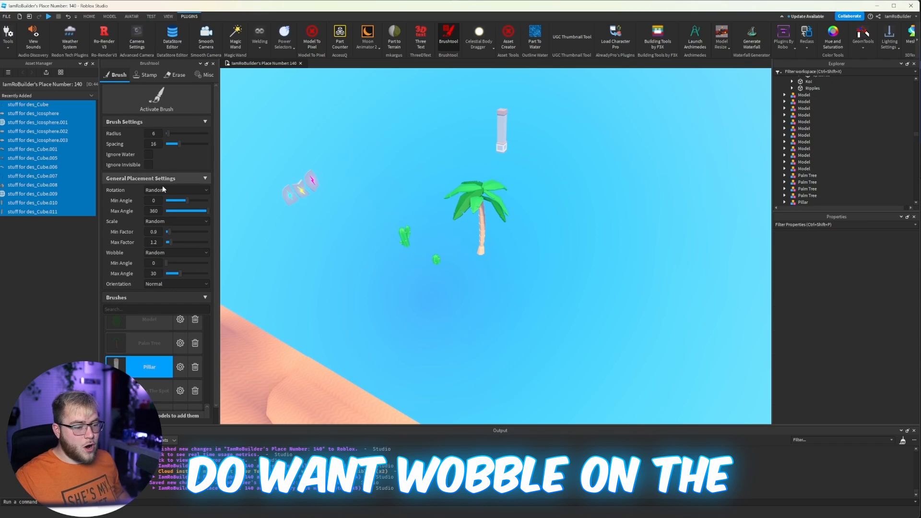
pyautogui.moveTo(178, 274); pyautogui.dragTo(184, 273)
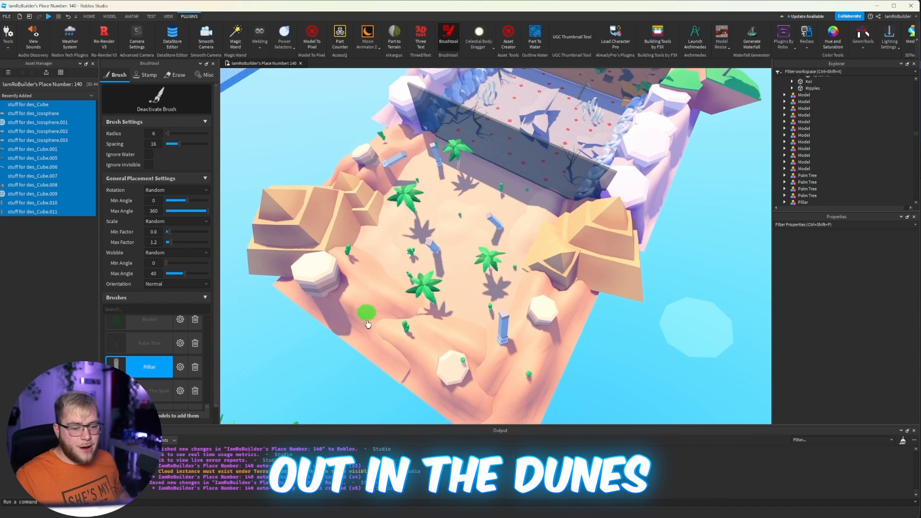
# - Scatter tilted pillars across the Egyptian zone, including on the outer dunes, and close Brushtool
pyautogui.click(374, 292)
pyautogui.press('s')
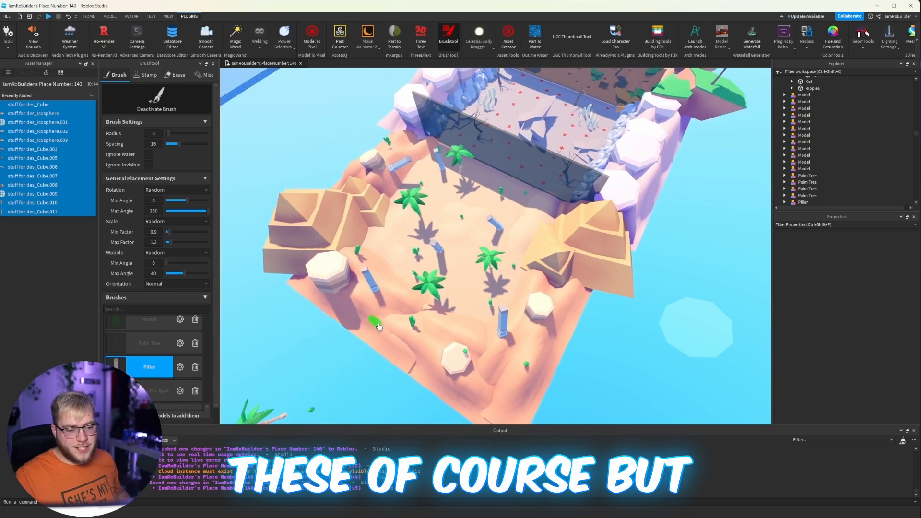
pyautogui.press('d')
pyautogui.click(515, 209)
pyautogui.press('w')
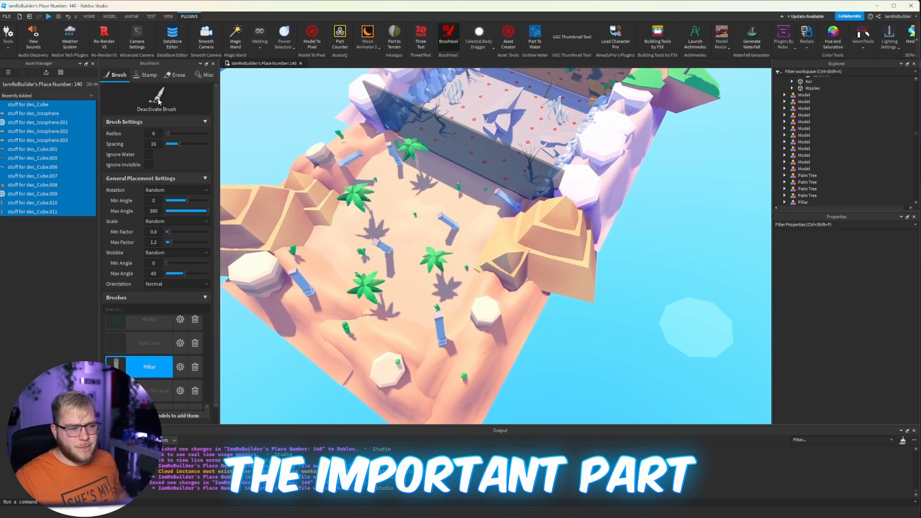
pyautogui.click(214, 63)
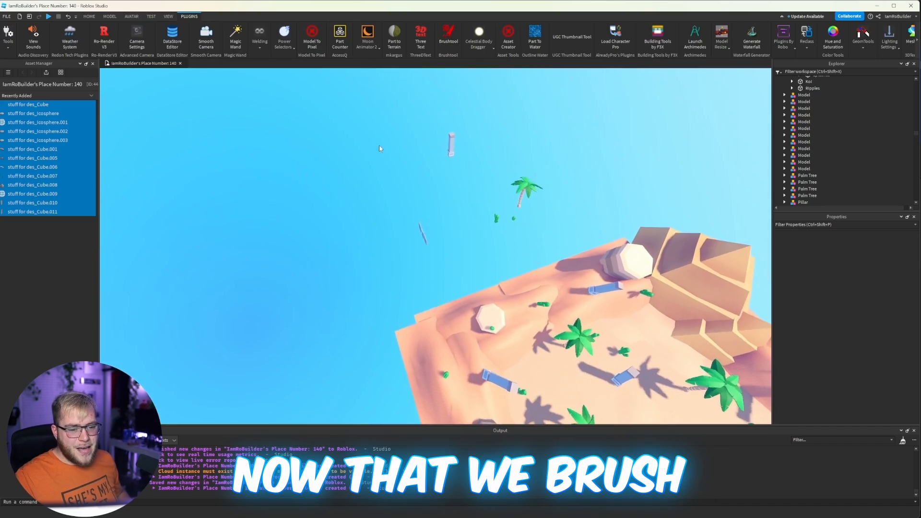
# - Rotate the pillar jutting out of the dune so it leans against the slope, and sink the pillars' bases into the sand
pyautogui.moveTo(379, 145); pyautogui.dragTo(379, 145, button='right')
pyautogui.press('w')
pyautogui.press('s')
pyautogui.press('w')
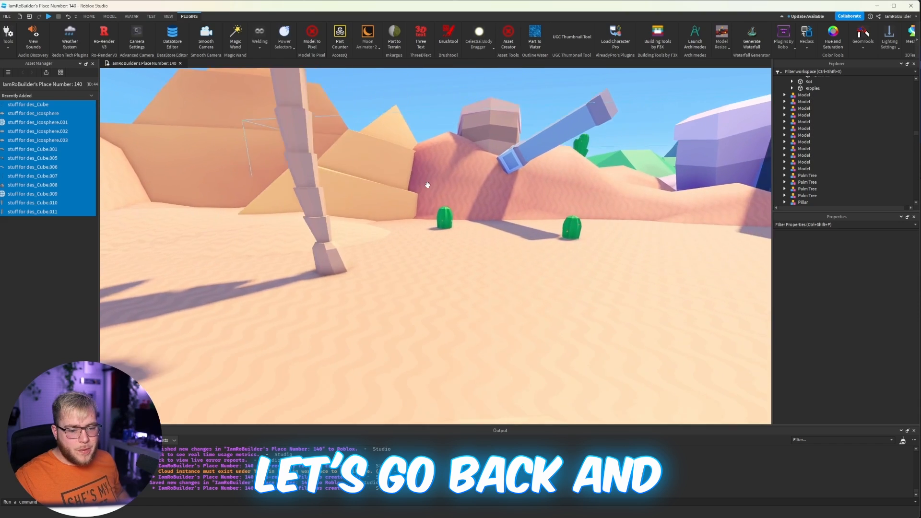
pyautogui.moveTo(441, 185); pyautogui.dragTo(476, 201, button='right')
pyautogui.click(475, 201)
pyautogui.press('a')
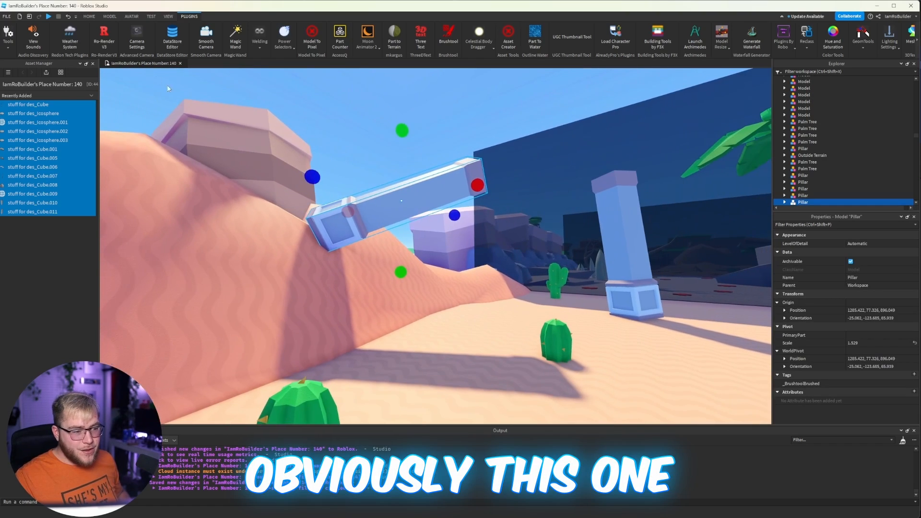
pyautogui.click(91, 17)
pyautogui.click(97, 33)
pyautogui.hotkey('ctrl', '2')
pyautogui.moveTo(442, 176); pyautogui.dragTo(412, 232)
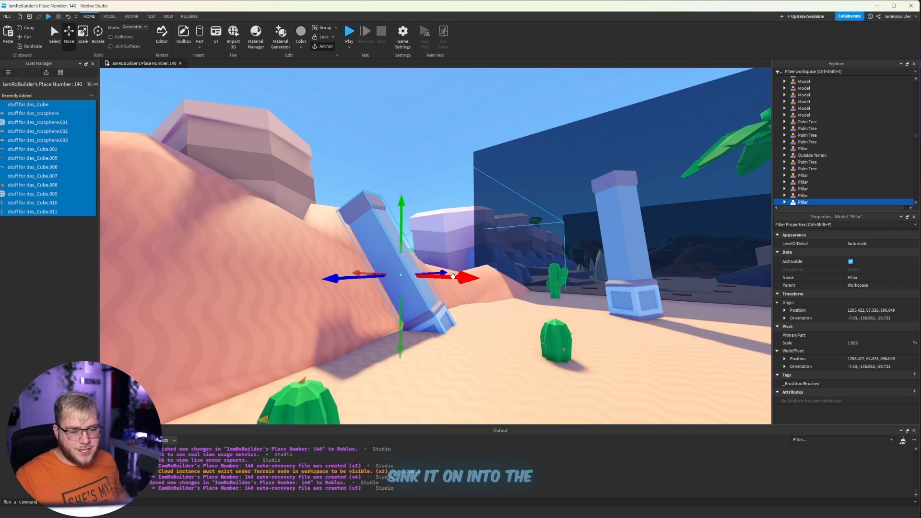
pyautogui.moveTo(372, 267); pyautogui.dragTo(376, 317)
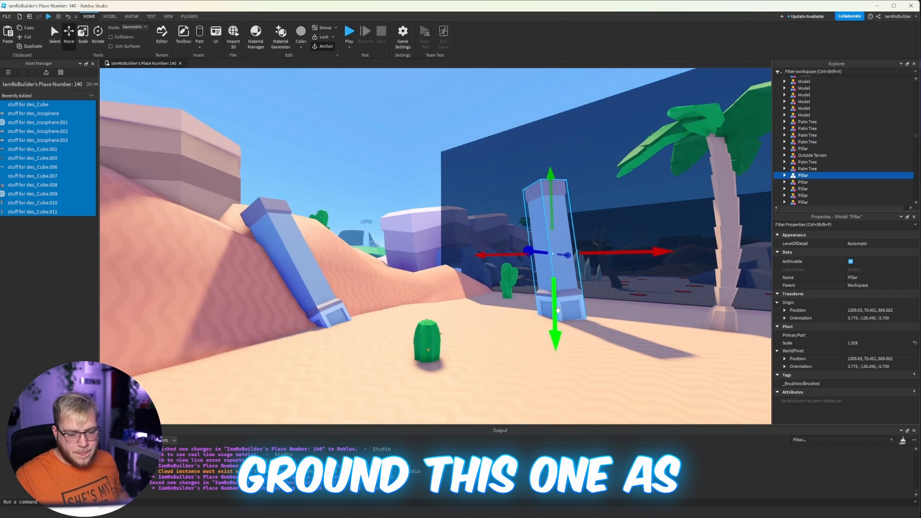
pyautogui.moveTo(557, 309); pyautogui.dragTo(547, 305, button='right')
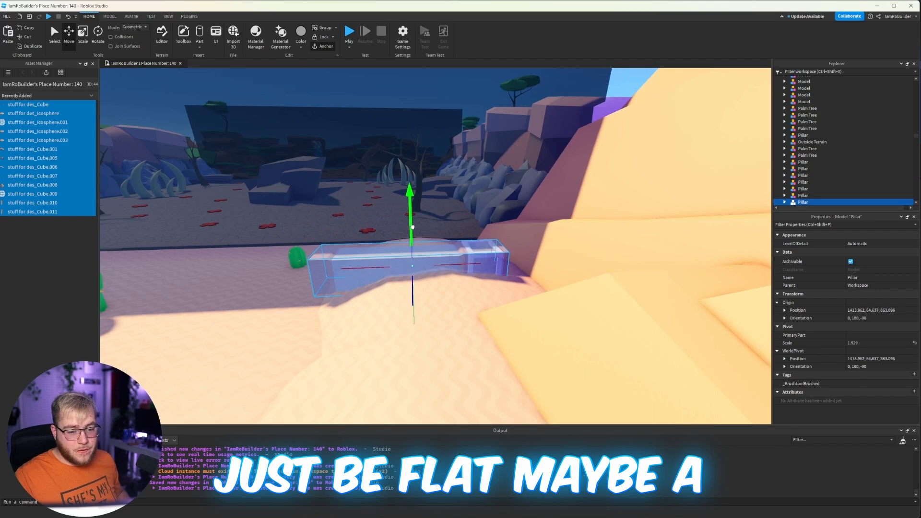
# - Sink the fallen pillar, the tilted pillar beside it and the pillar on the far dune deeper into the sand
pyautogui.moveTo(412, 227); pyautogui.dragTo(413, 240)
pyautogui.hotkey('ctrl', '4')
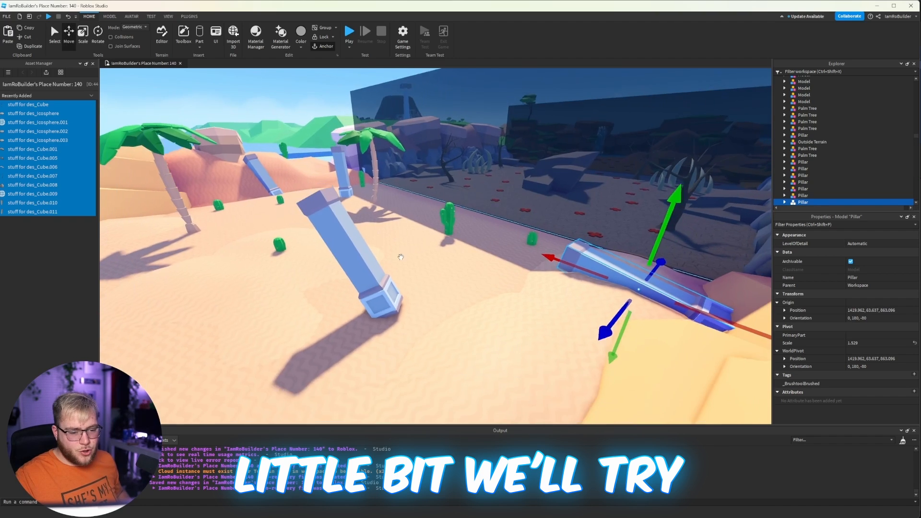
pyautogui.click(389, 299)
pyautogui.moveTo(355, 245); pyautogui.dragTo(359, 276)
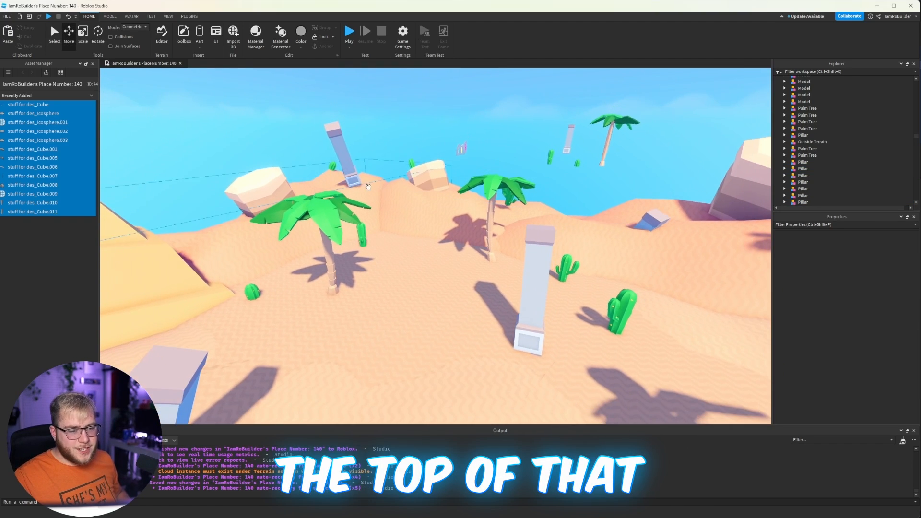
pyautogui.click(353, 179)
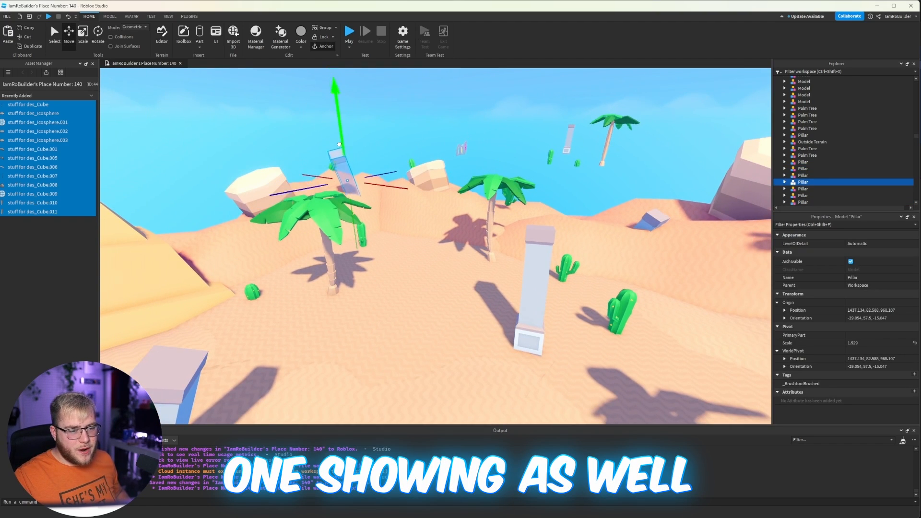
pyautogui.press('f')
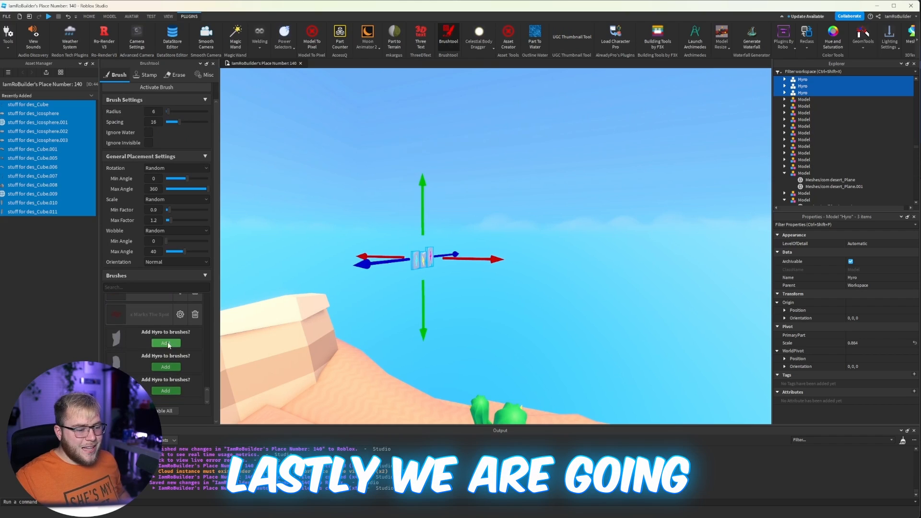
# - Add the three Hyro hieroglyph models to the Brushtool brushes
pyautogui.click(147, 369)
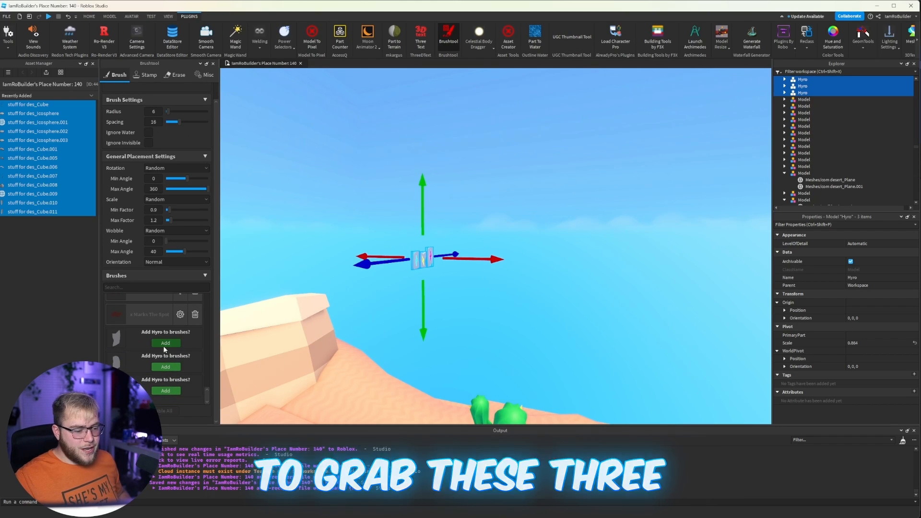
pyautogui.click(168, 367)
pyautogui.click(166, 391)
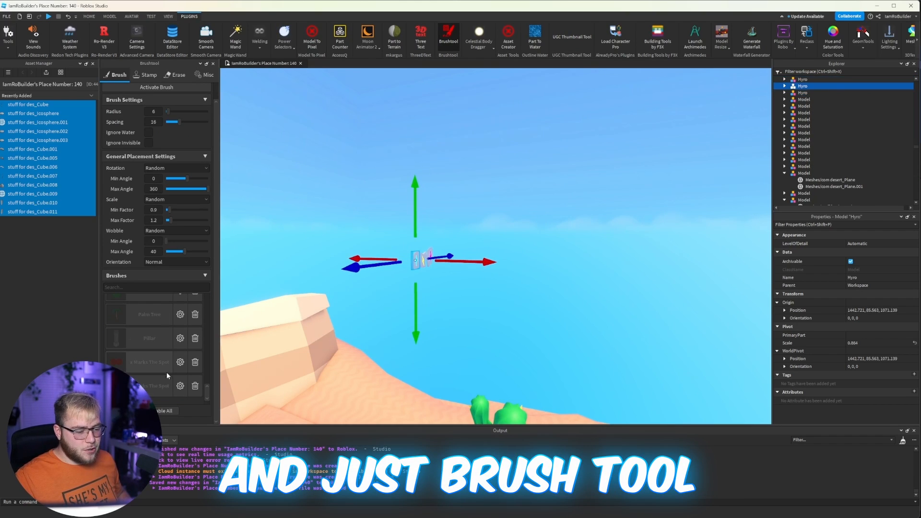
pyautogui.scroll(1, 157, 94)
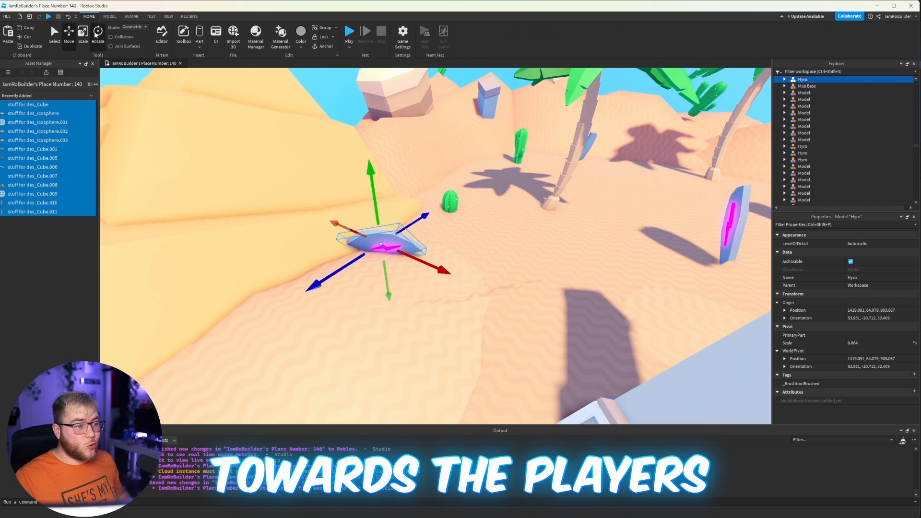
# - Rotate the magenta Hyro slab beside the pyramid upright so its symbol faces the players, and delete the unwanted prop nearby
pyautogui.click(98, 32)
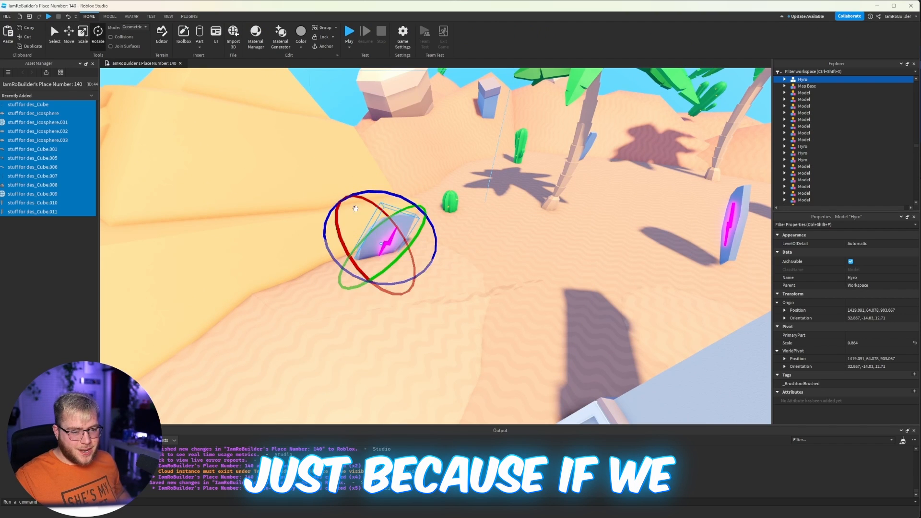
pyautogui.moveTo(335, 225); pyautogui.dragTo(344, 251)
pyautogui.moveTo(364, 245); pyautogui.dragTo(546, 227, button='right')
pyautogui.press('w')
pyautogui.click(454, 199)
pyautogui.press('Delete')
pyautogui.press('w')
pyautogui.moveTo(454, 199); pyautogui.dragTo(361, 212, button='right')
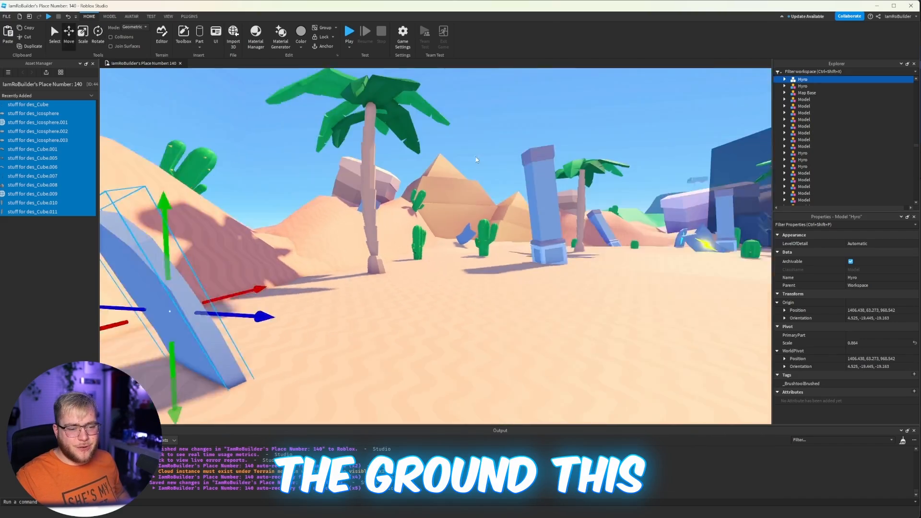
# - Turn the yellow Hyro slab about 85 degrees around its vertical axis to face the players, and lower it into the sand
pyautogui.moveTo(474, 158); pyautogui.dragTo(471, 310, button='right')
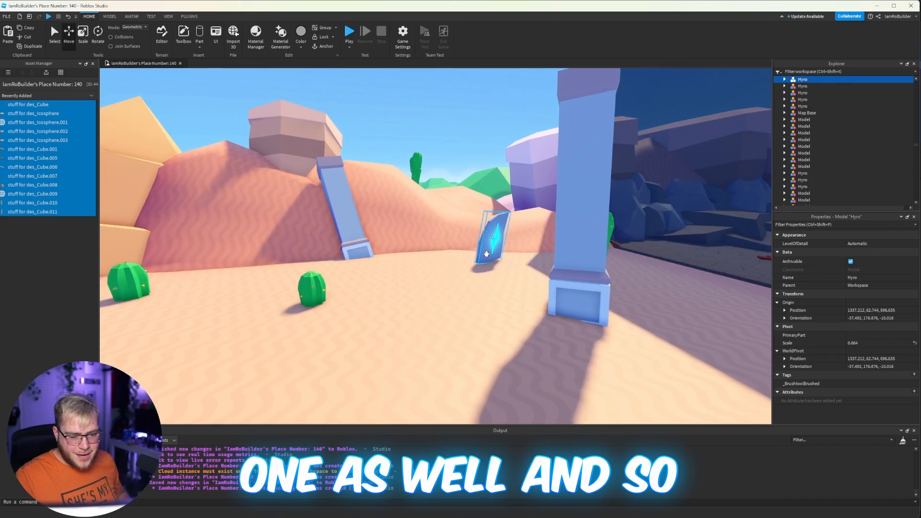
pyautogui.click(480, 242)
pyautogui.scroll(3, 480, 243)
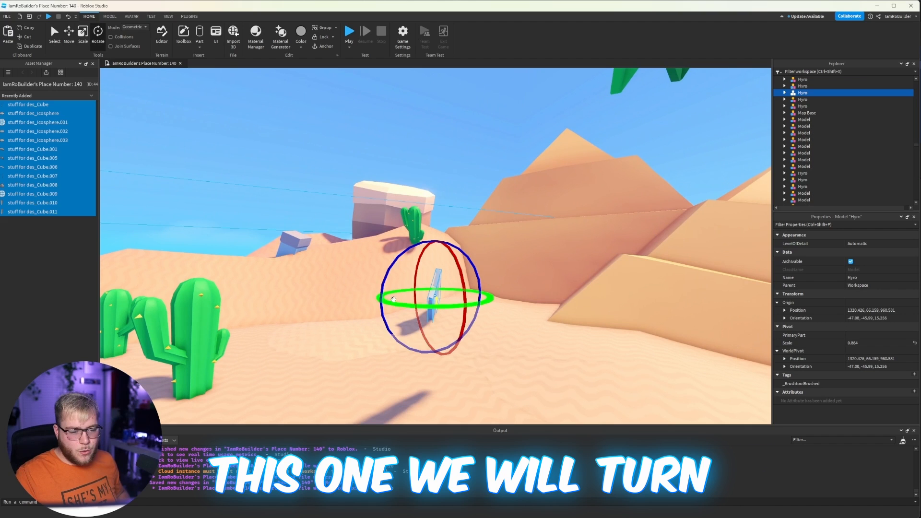
pyautogui.moveTo(393, 299); pyautogui.dragTo(458, 304)
pyautogui.hotkey('ctrl', '2')
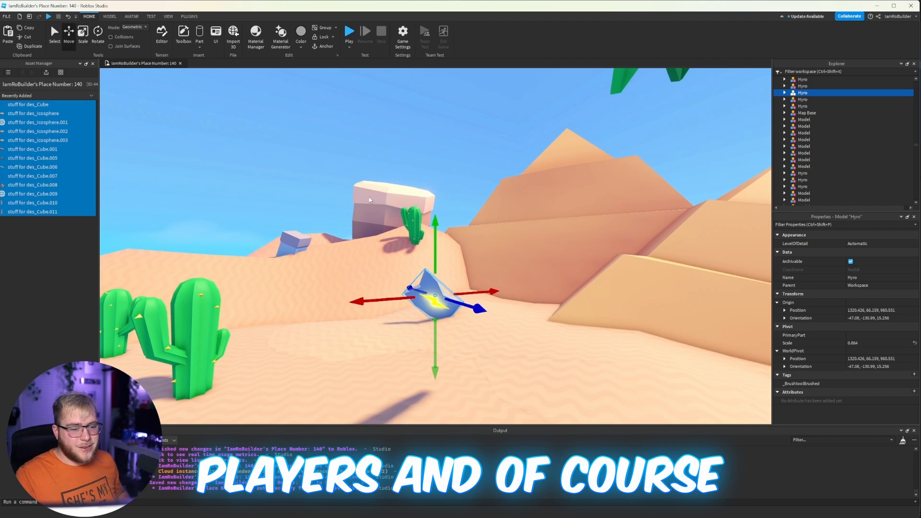
pyautogui.moveTo(433, 235); pyautogui.dragTo(434, 251)
# - Switch off the brush's random wobble and scatter the x Marks The Spot markers across the Egyptian zone
pyautogui.click(378, 191)
pyautogui.press('s')
pyautogui.moveTo(378, 191); pyautogui.dragTo(378, 193, button='right')
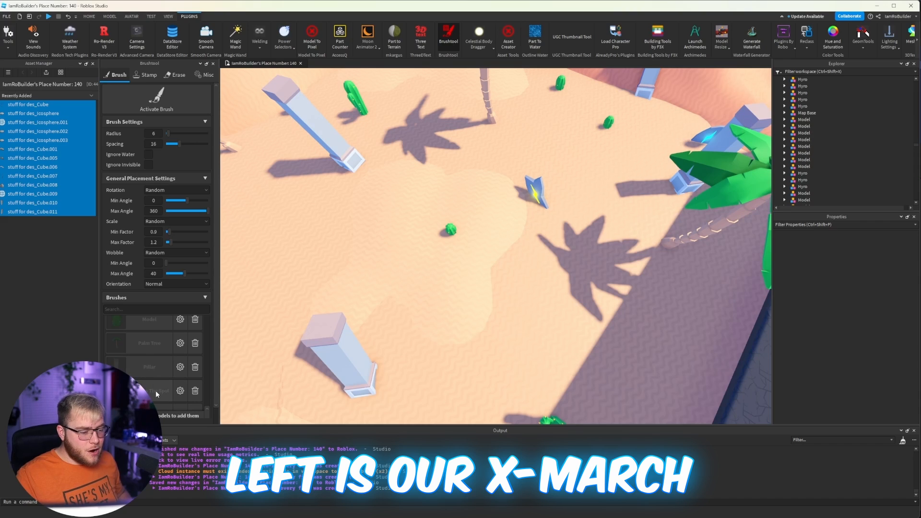
pyautogui.click(162, 255)
pyautogui.click(162, 261)
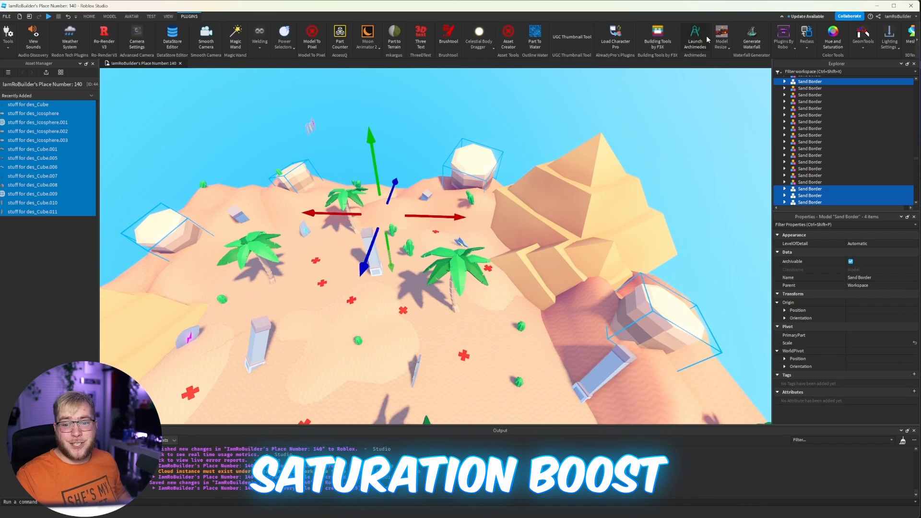
# - Slightly raise the saturation of the four selected Sand Border rocks with the Hue and Saturation tool
pyautogui.click(831, 34)
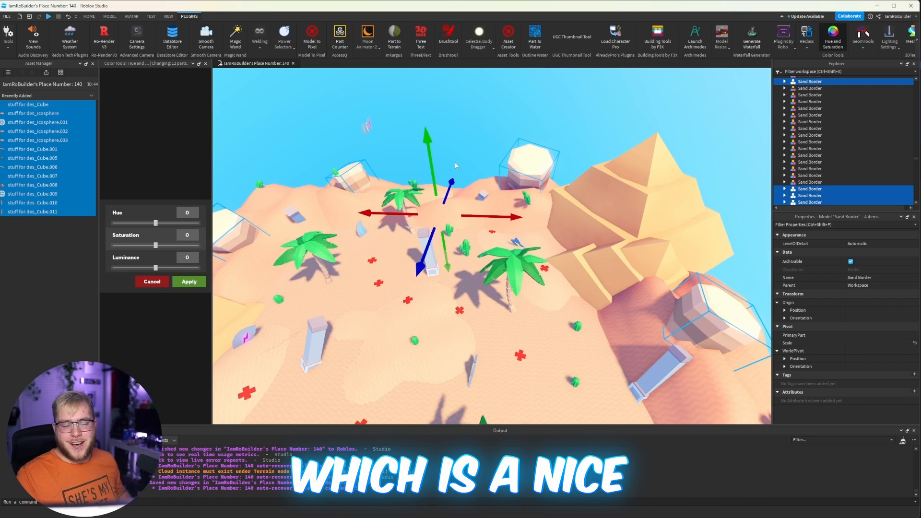
pyautogui.moveTo(156, 245); pyautogui.dragTo(159, 245)
pyautogui.click(189, 281)
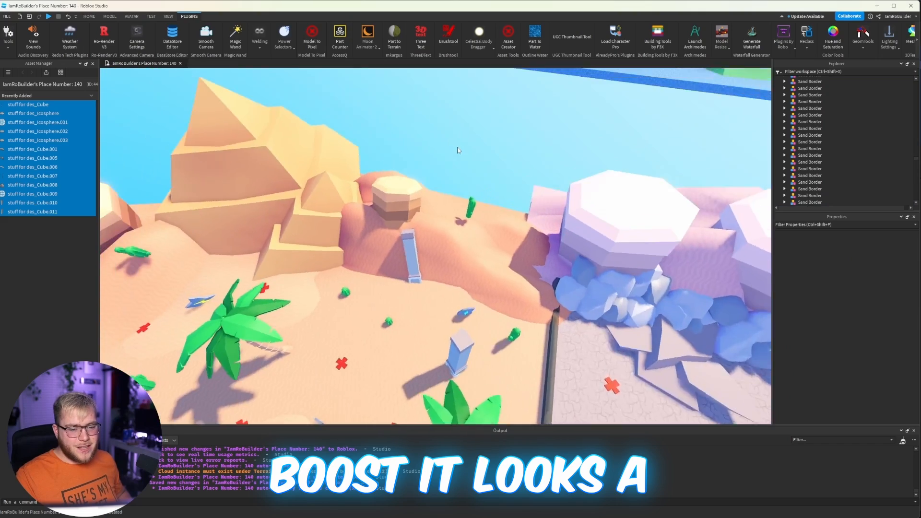
# - Review the savannah, wasteland and Egyptian zones together from above
pyautogui.press('w')
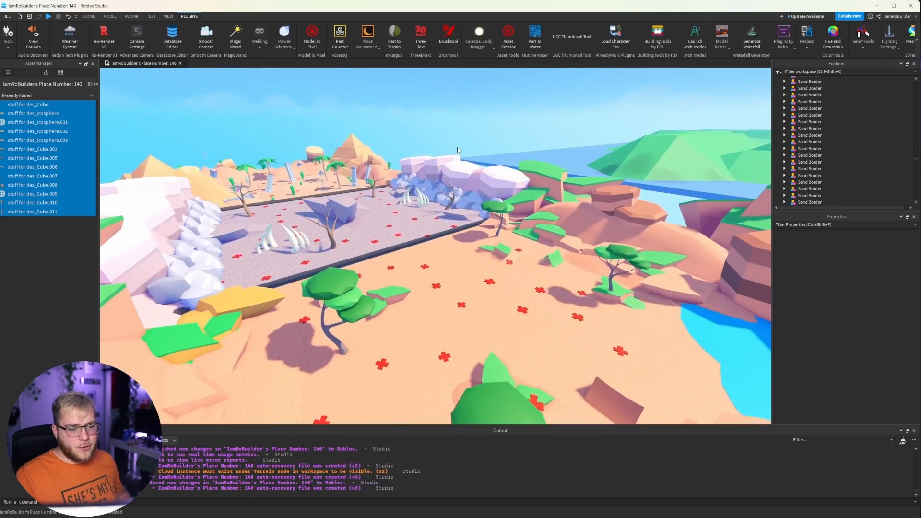
pyautogui.press('s')
pyautogui.moveTo(458, 153); pyautogui.dragTo(458, 154, button='right')
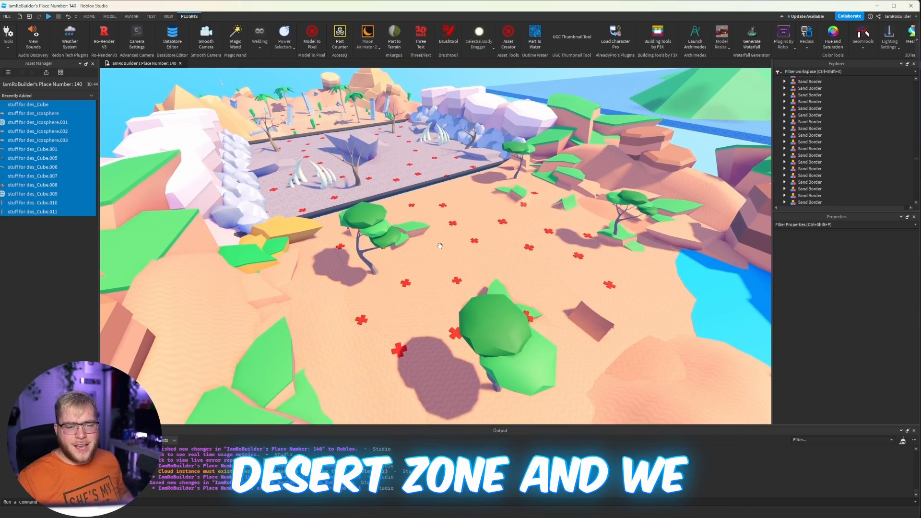
pyautogui.press('a')
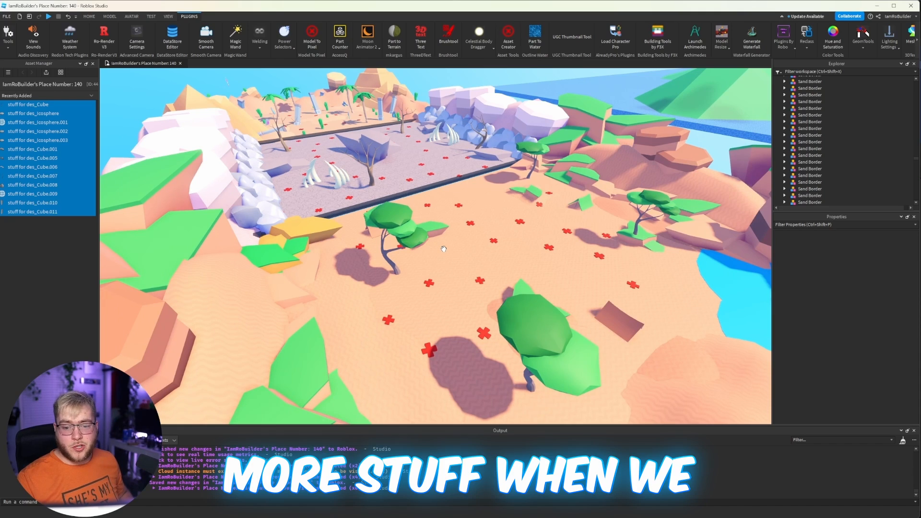
pyautogui.press('d')
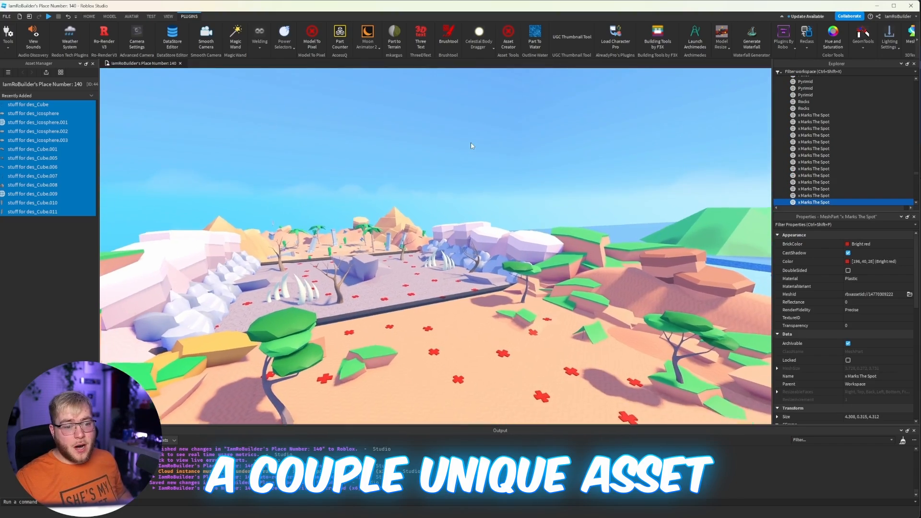
pyautogui.click(471, 142)
pyautogui.moveTo(471, 142); pyautogui.dragTo(470, 142, button='right')
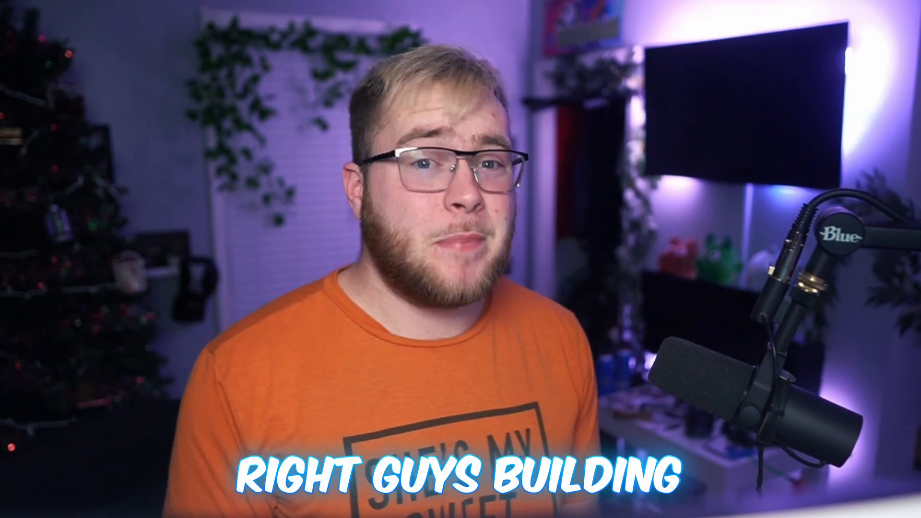